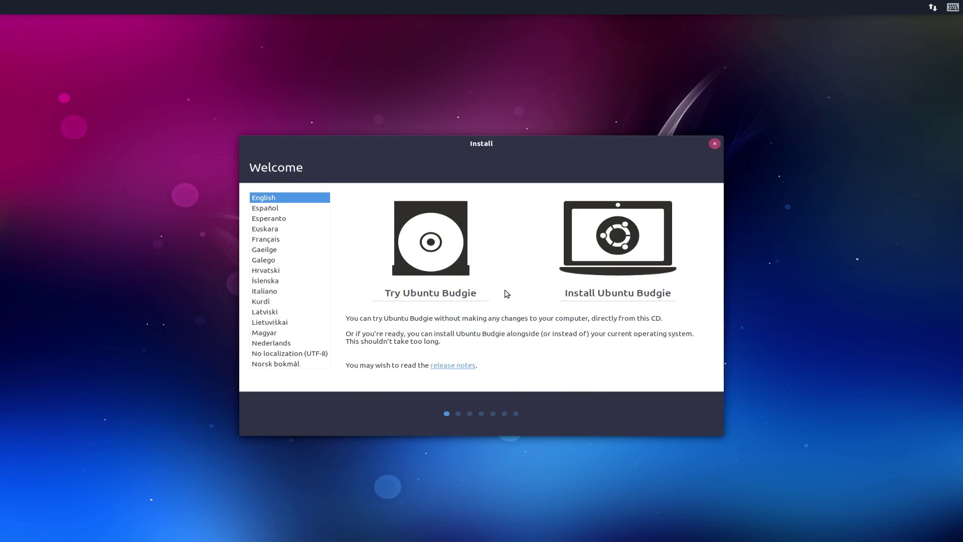
Step: Keep English and start the live session with Try Ubuntu Budgie instead of installing
{"action": "left_click", "coordinate": [443, 292]}
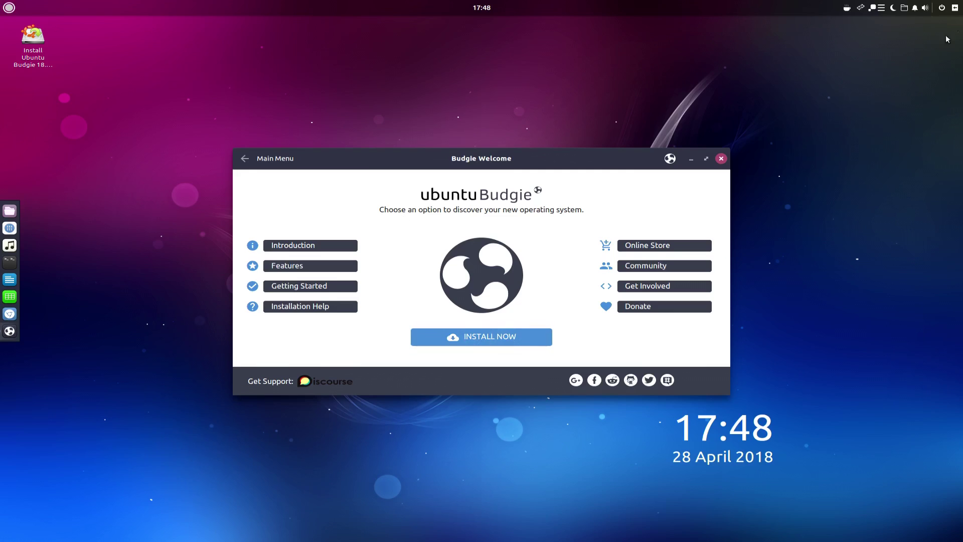
Step: From Raven, browse the Desktop and Windows pages of Budgie Desktop Settings, then reopen Raven
{"action": "left_click", "coordinate": [956, 8]}
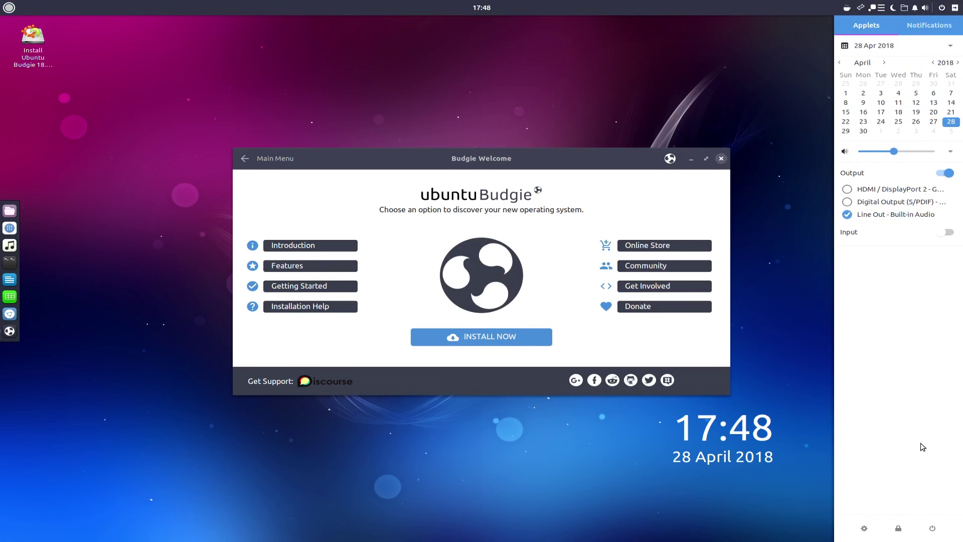
{"action": "left_click", "coordinate": [863, 527]}
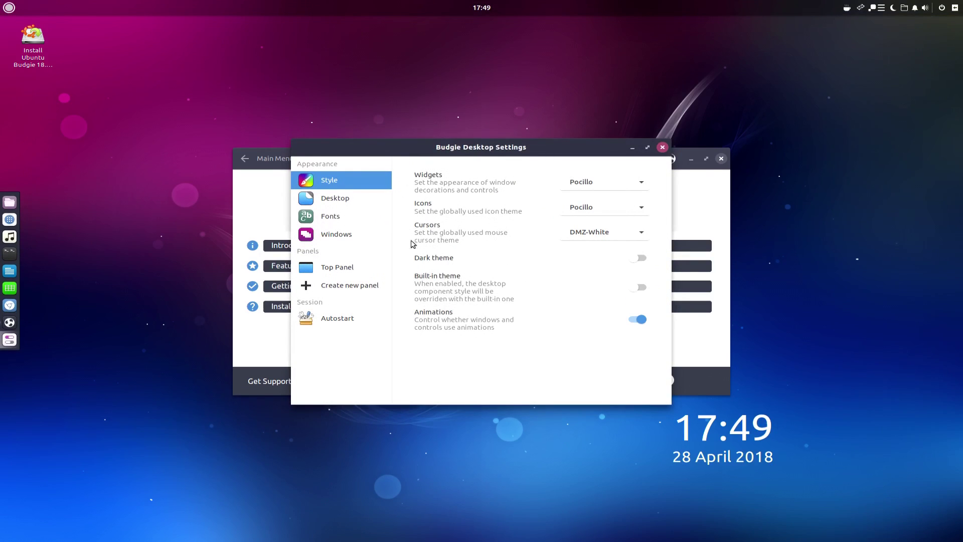
{"action": "left_click", "coordinate": [334, 200]}
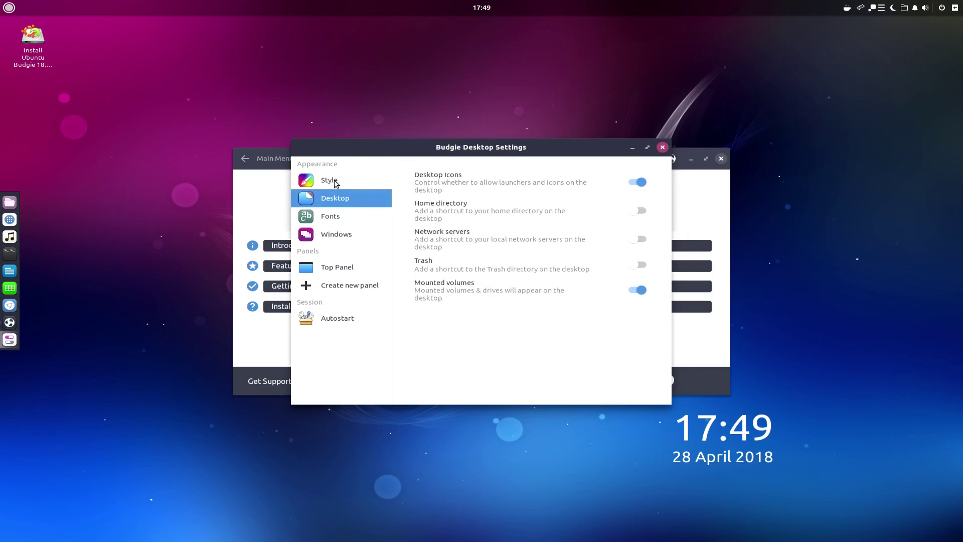
{"action": "left_click", "coordinate": [331, 181]}
{"action": "left_click", "coordinate": [339, 239]}
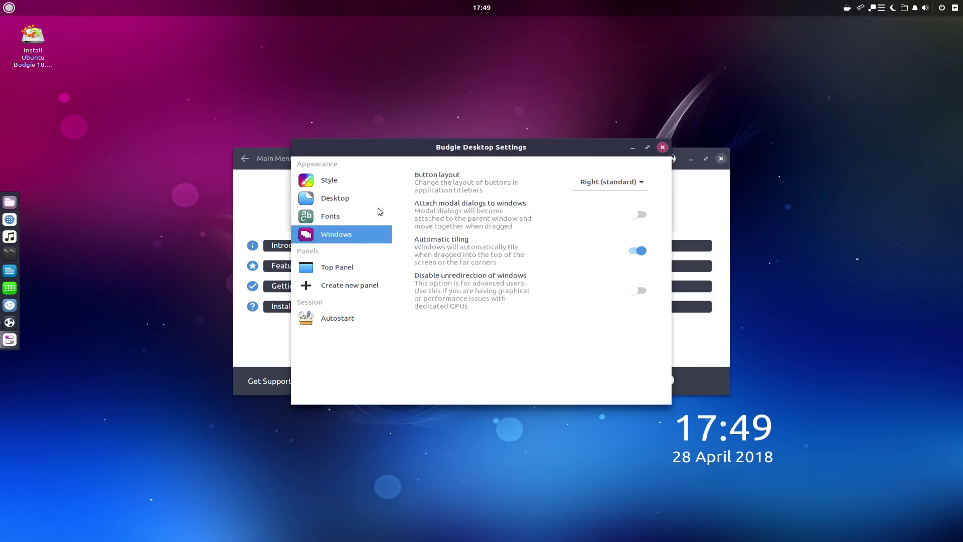
{"action": "left_click", "coordinate": [662, 147]}
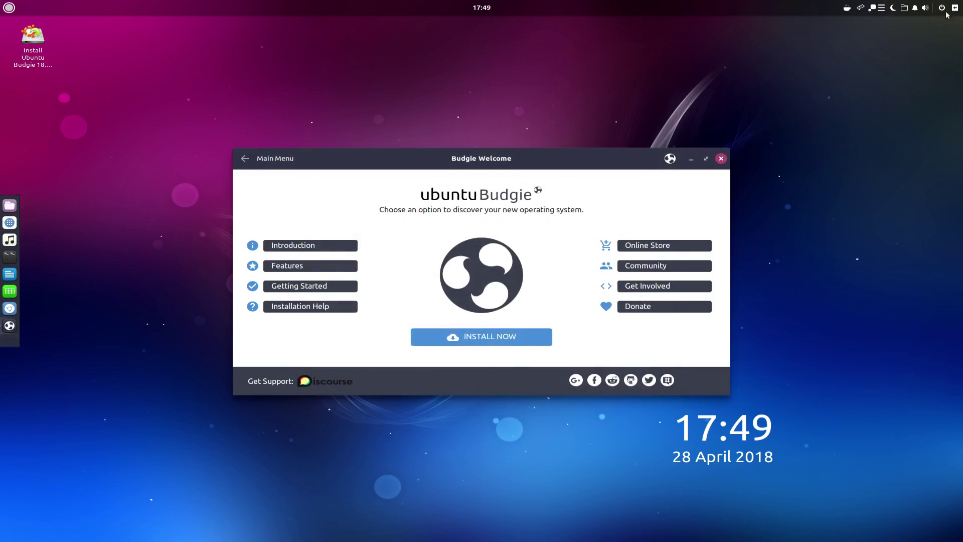
{"action": "left_click", "coordinate": [955, 8]}
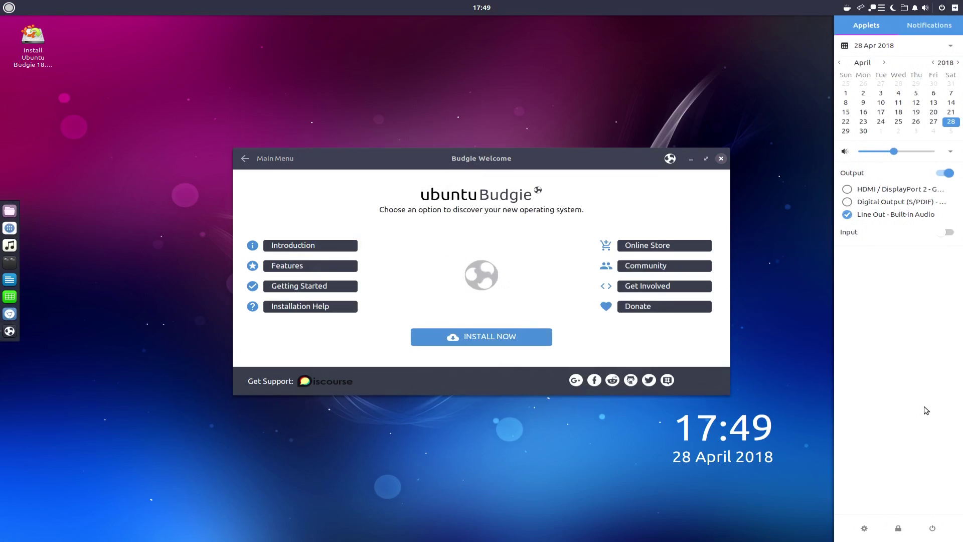
Step: Search the application menu for 'screen' to launch Settings and browse its panel list
{"action": "left_click", "coordinate": [7, 7]}
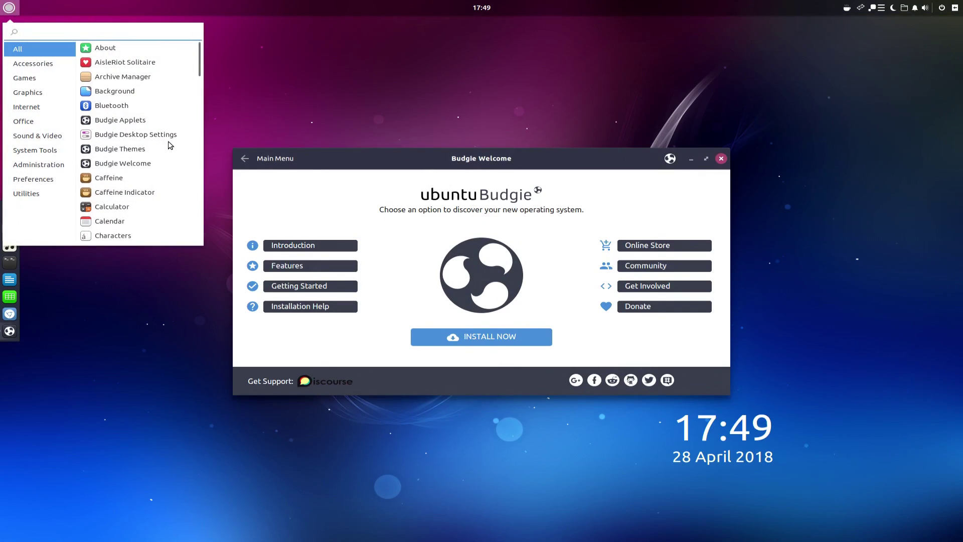
{"action": "type", "text": "screen"}
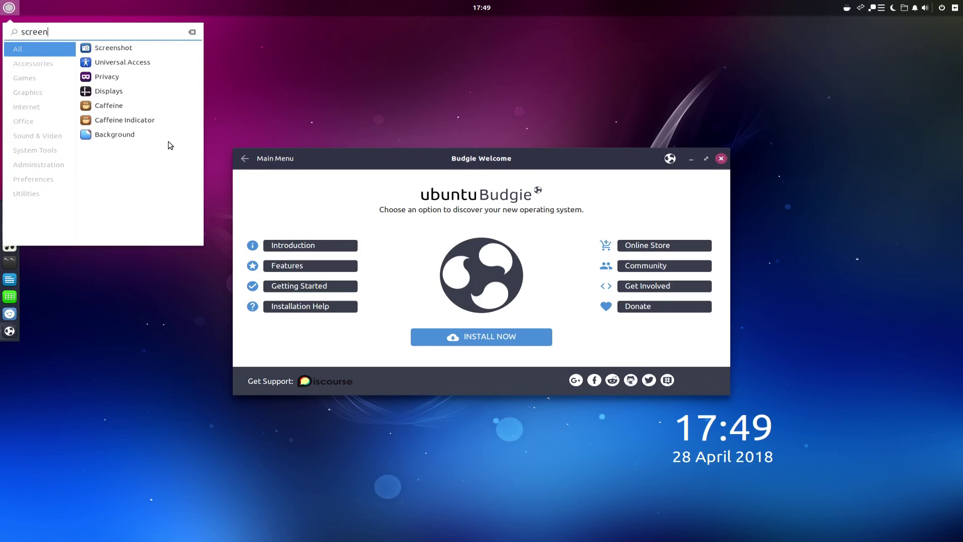
{"action": "left_click", "coordinate": [102, 91]}
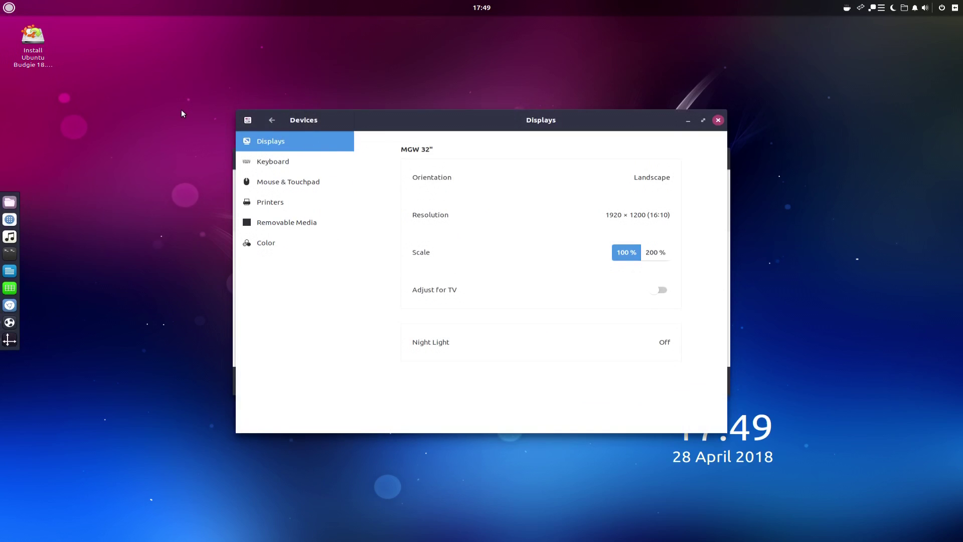
{"action": "left_click", "coordinate": [279, 119]}
{"action": "scroll", "coordinate": [315, 333], "scroll_direction": "down", "scroll_amount": 1}
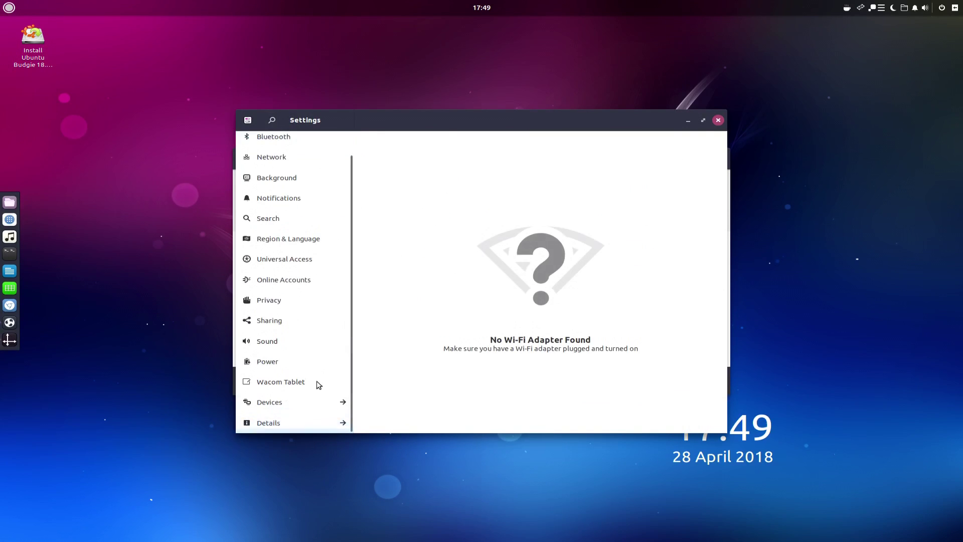
{"action": "scroll", "coordinate": [314, 428], "scroll_direction": "up", "scroll_amount": 1}
{"action": "scroll", "coordinate": [314, 427], "scroll_direction": "down", "scroll_amount": 1}
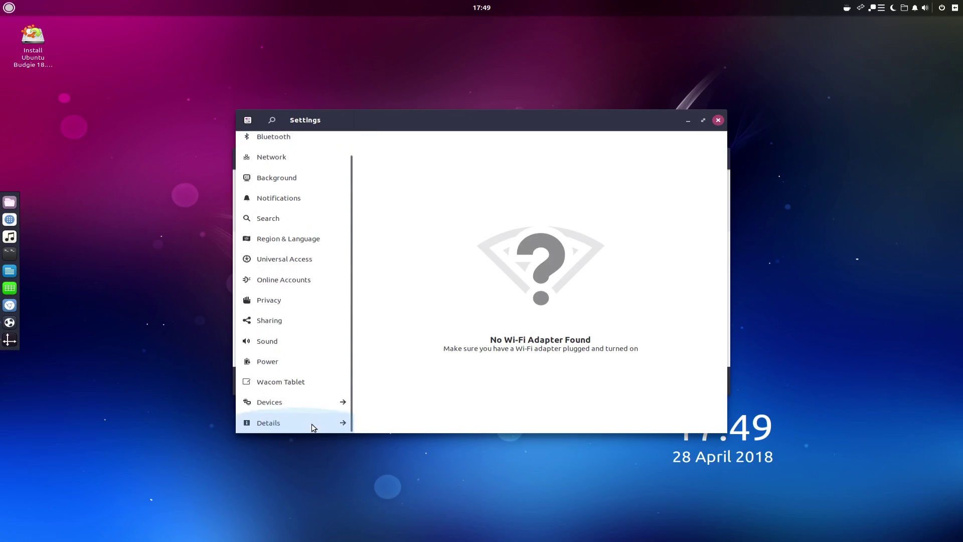
{"action": "scroll", "coordinate": [314, 428], "scroll_direction": "up", "scroll_amount": 1}
{"action": "scroll", "coordinate": [312, 424], "scroll_direction": "down", "scroll_amount": 1}
{"action": "left_click", "coordinate": [955, 7]}
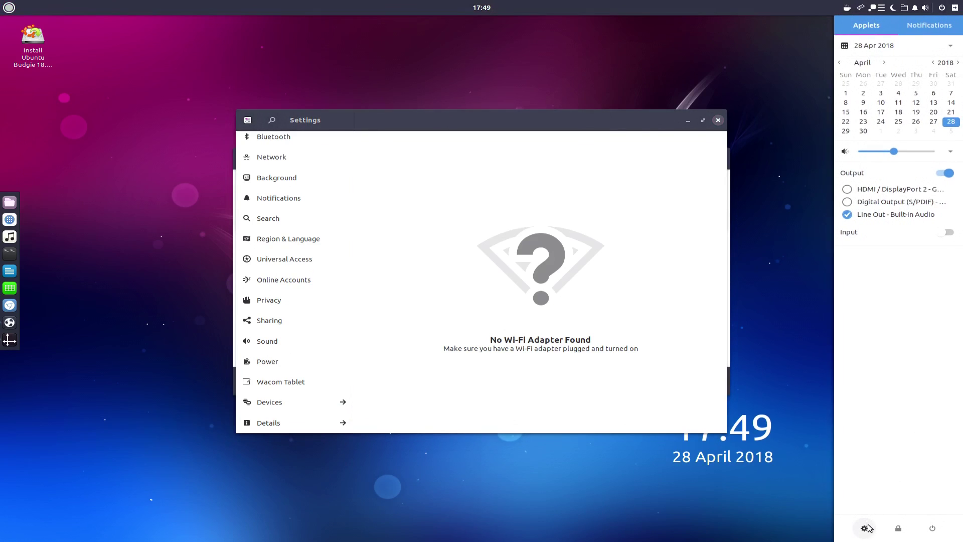
{"action": "left_click", "coordinate": [545, 322]}
Step: Set the display resolution to 1920 × 1080 (16:9), keep it, and close Settings
{"action": "left_click", "coordinate": [307, 406]}
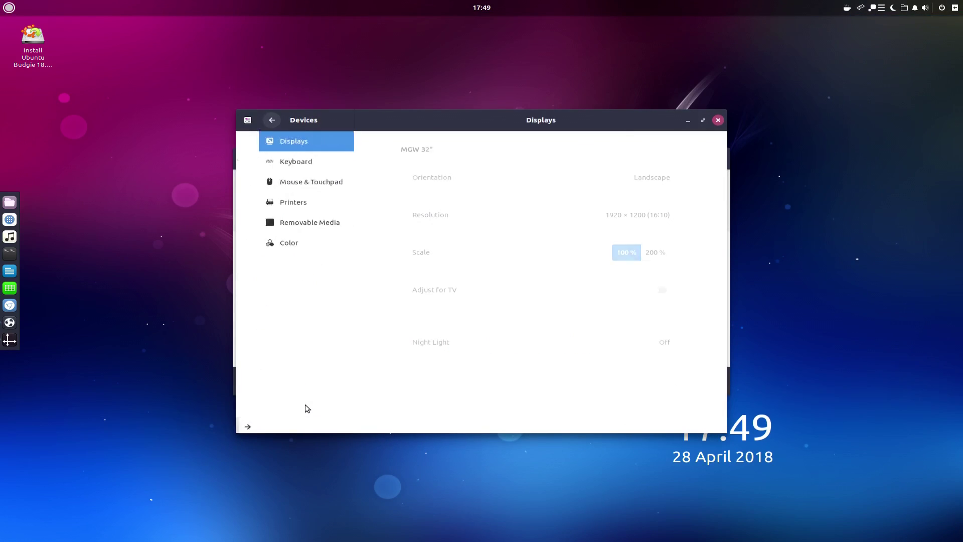
{"action": "left_click", "coordinate": [621, 219]}
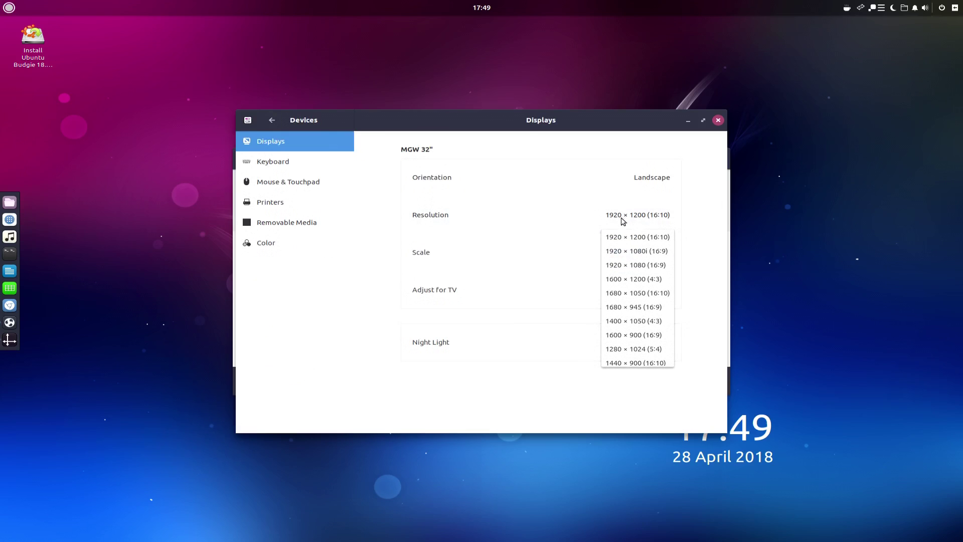
{"action": "left_click", "coordinate": [627, 265]}
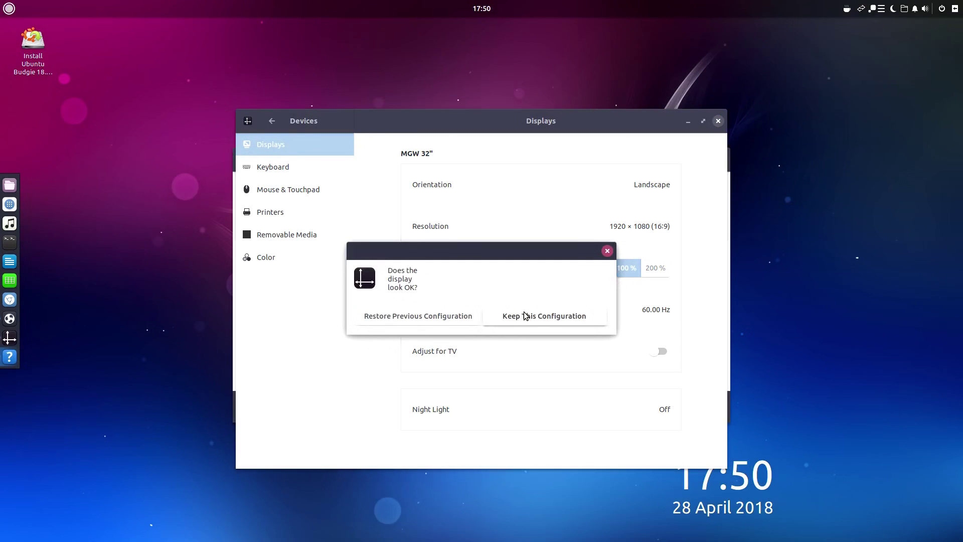
{"action": "left_click", "coordinate": [525, 315]}
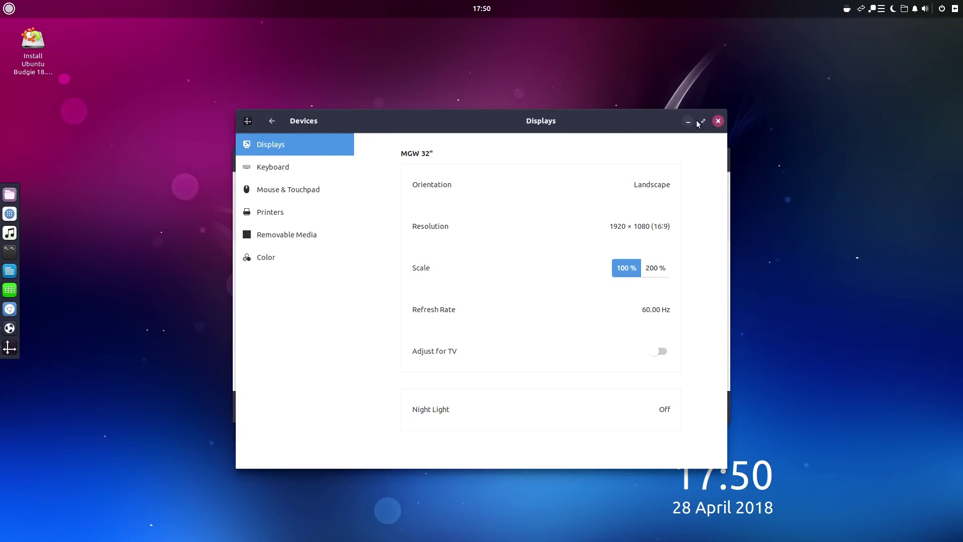
{"action": "left_click_drag", "start_coordinate": [607, 125], "coordinate": [582, 129]}
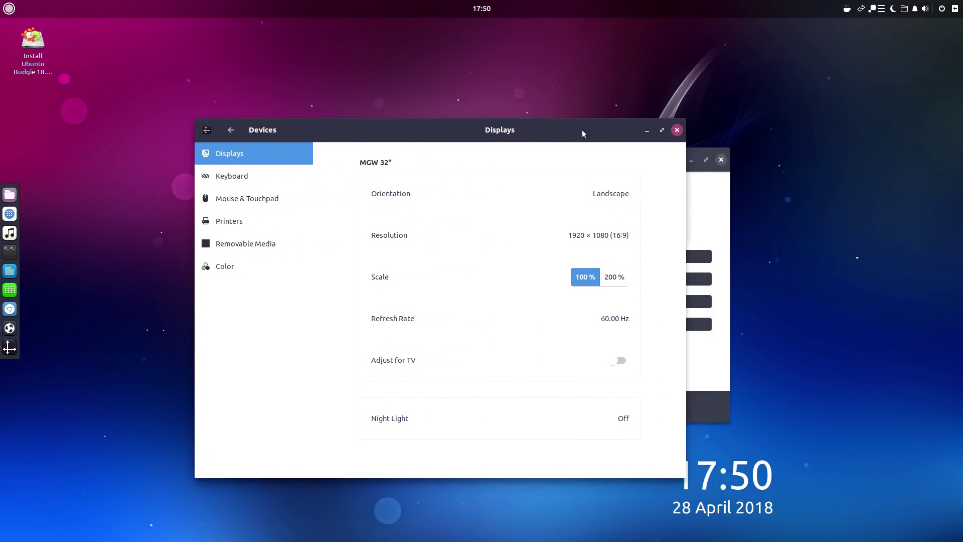
{"action": "left_click", "coordinate": [677, 130]}
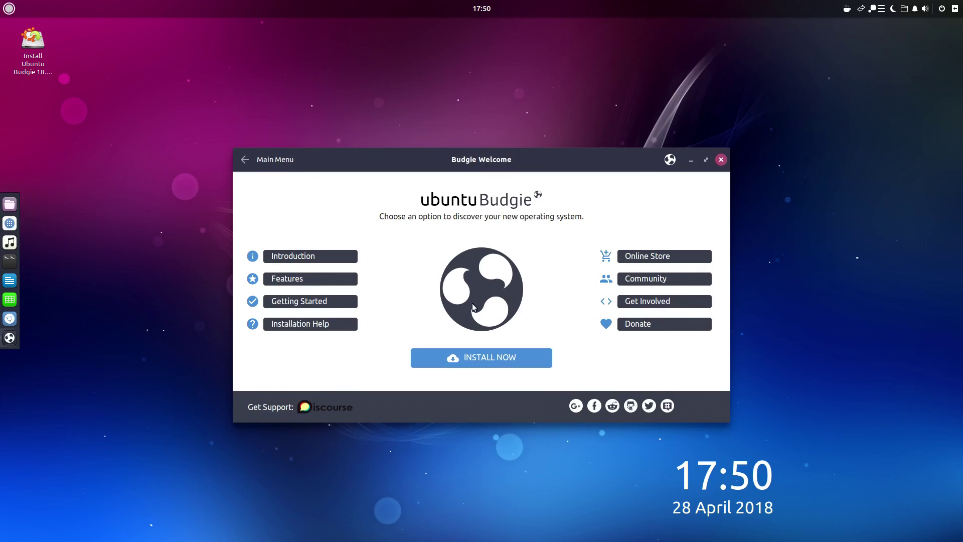
Step: Launch the Ubuntu Budgie installer from Budgie Welcome's INSTALL NOW button
{"action": "left_click", "coordinate": [472, 364]}
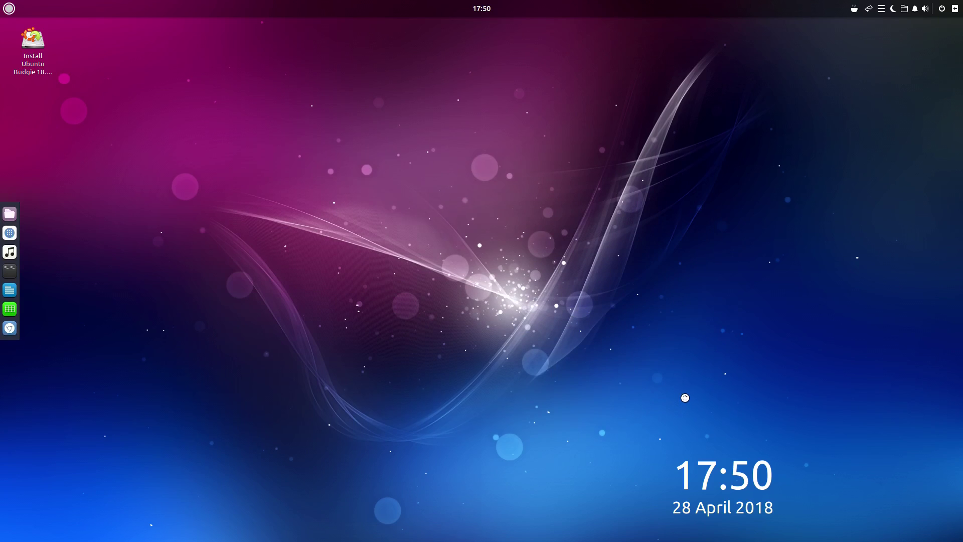
{"action": "left_click_drag", "start_coordinate": [642, 441], "coordinate": [621, 406]}
{"action": "left_click_drag", "start_coordinate": [702, 465], "coordinate": [662, 445]}
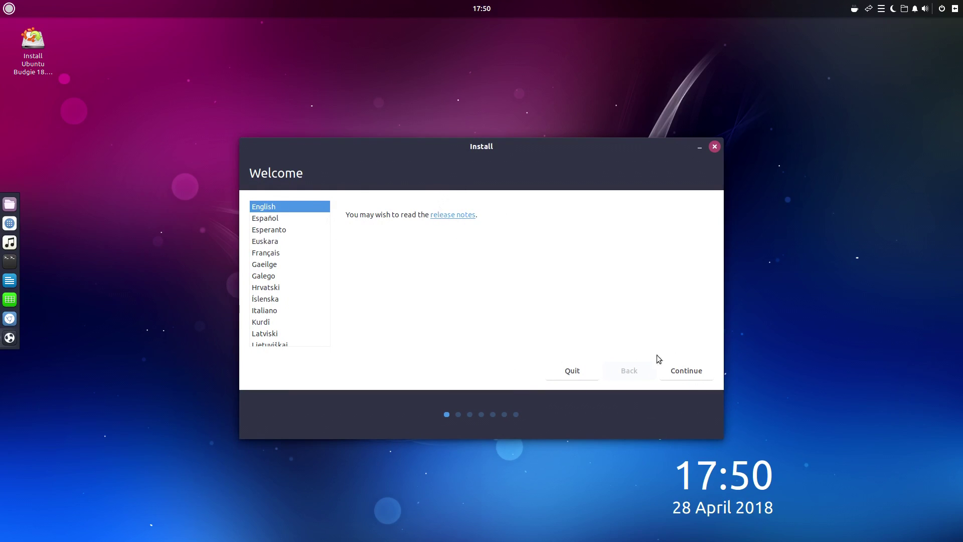
Step: Accept English, the English (US) keyboard, and normal installation with third-party software
{"action": "left_click", "coordinate": [680, 375]}
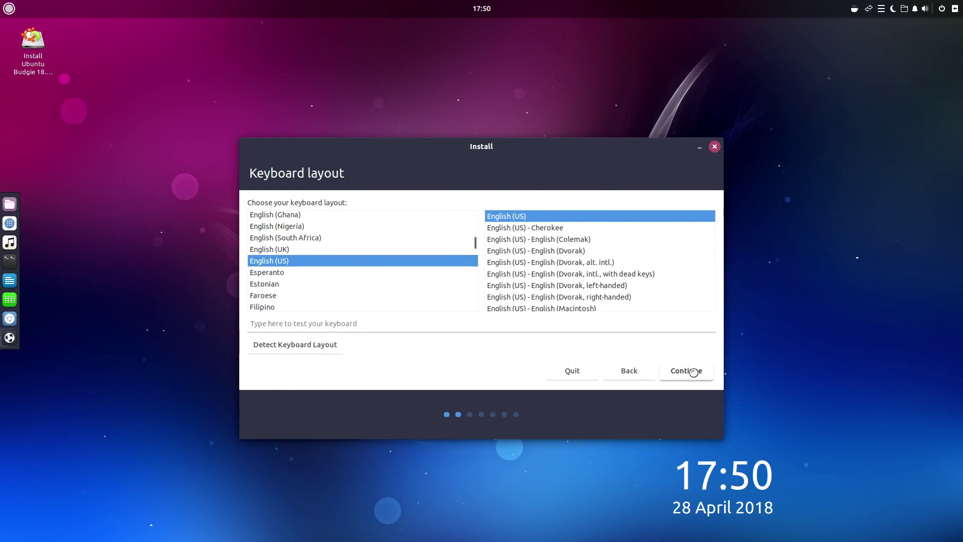
{"action": "left_click", "coordinate": [692, 374]}
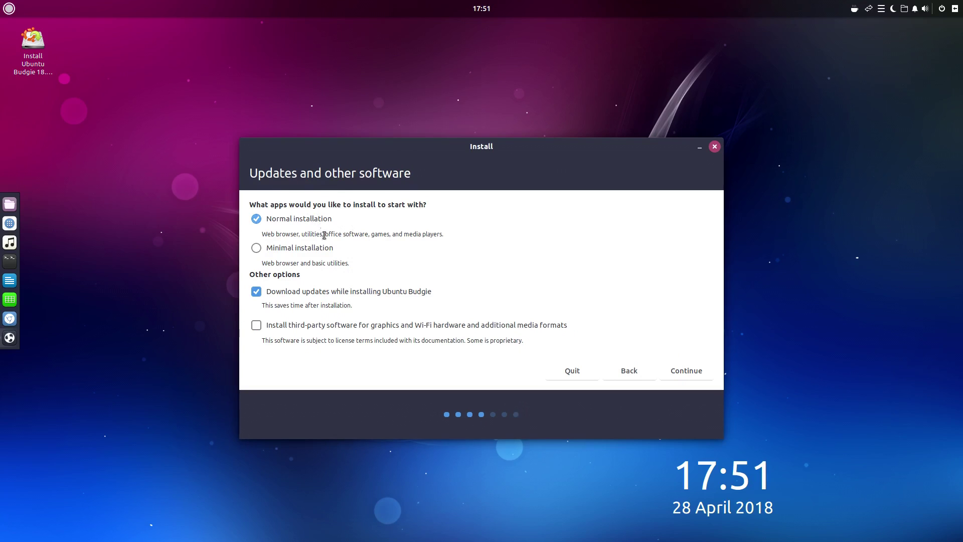
{"action": "left_click", "coordinate": [311, 326]}
{"action": "left_click", "coordinate": [695, 378]}
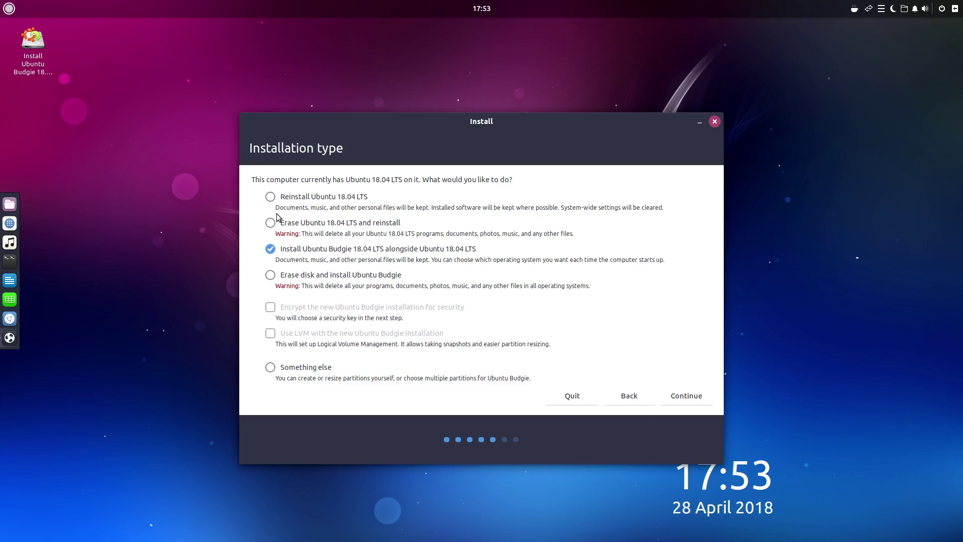
Step: After reading the Reinstall option, choose Something else to partition the disks manually
{"action": "left_click_drag", "start_coordinate": [290, 209], "coordinate": [331, 210]}
{"action": "left_click", "coordinate": [331, 211]}
{"action": "left_click_drag", "start_coordinate": [430, 206], "coordinate": [233, 206]}
{"action": "left_click_drag", "start_coordinate": [556, 207], "coordinate": [679, 205]}
{"action": "left_click", "coordinate": [649, 205]}
{"action": "left_click_drag", "start_coordinate": [434, 209], "coordinate": [267, 210]}
{"action": "left_click", "coordinate": [285, 206]}
{"action": "left_click", "coordinate": [312, 367]}
Step: Make /dev/sdb1 a formatted ext4 partition mounted at / and confirm the pending changes
{"action": "left_click", "coordinate": [695, 396]}
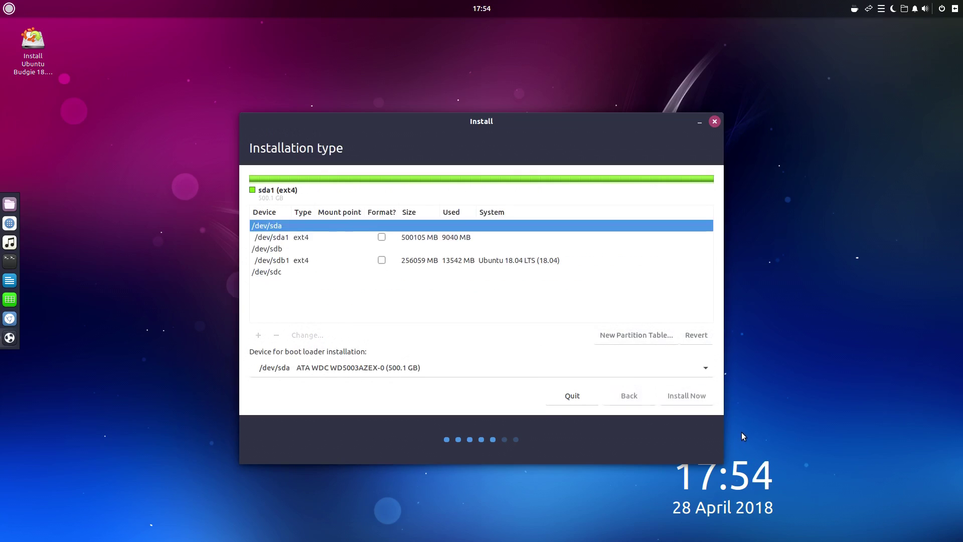
{"action": "left_click", "coordinate": [453, 263]}
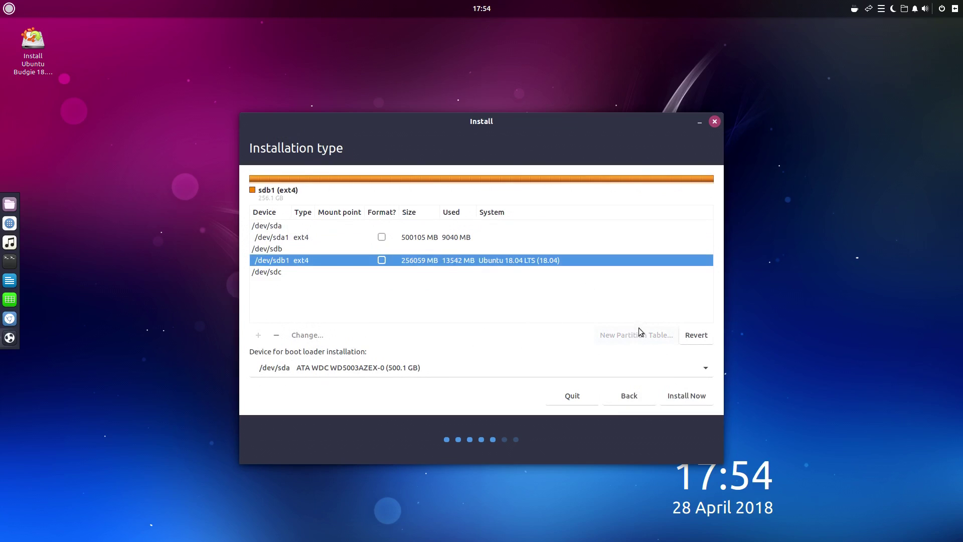
{"action": "left_click", "coordinate": [309, 335]}
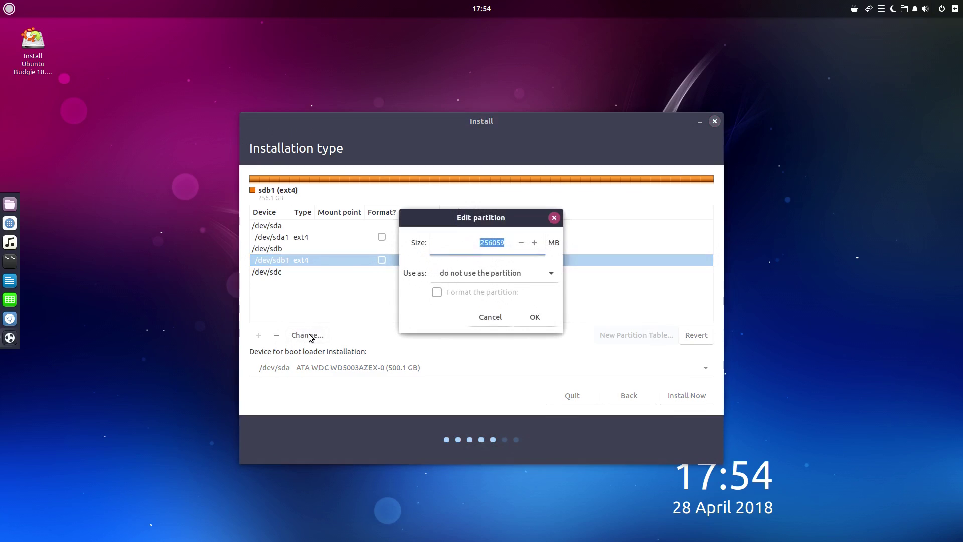
{"action": "left_click", "coordinate": [490, 274]}
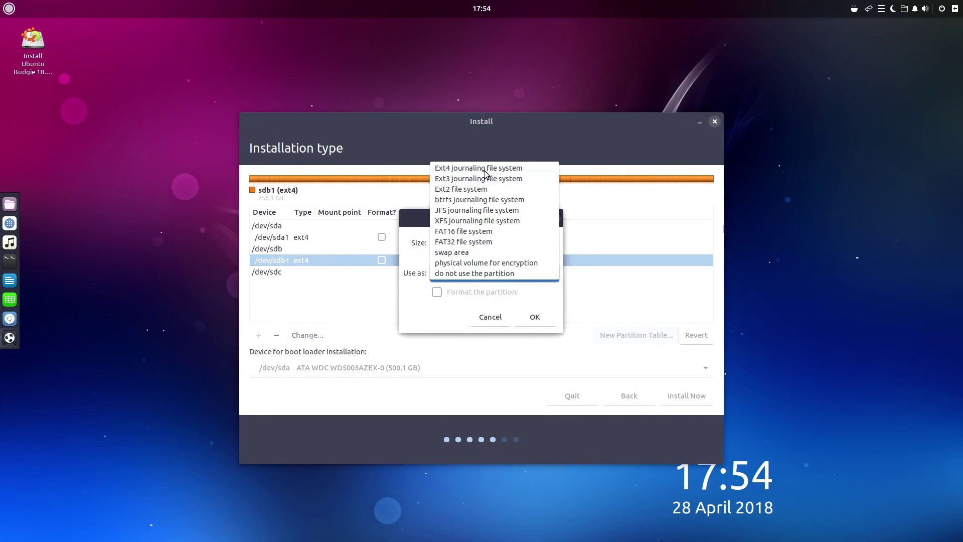
{"action": "left_click", "coordinate": [484, 170]}
{"action": "left_click", "coordinate": [473, 294]}
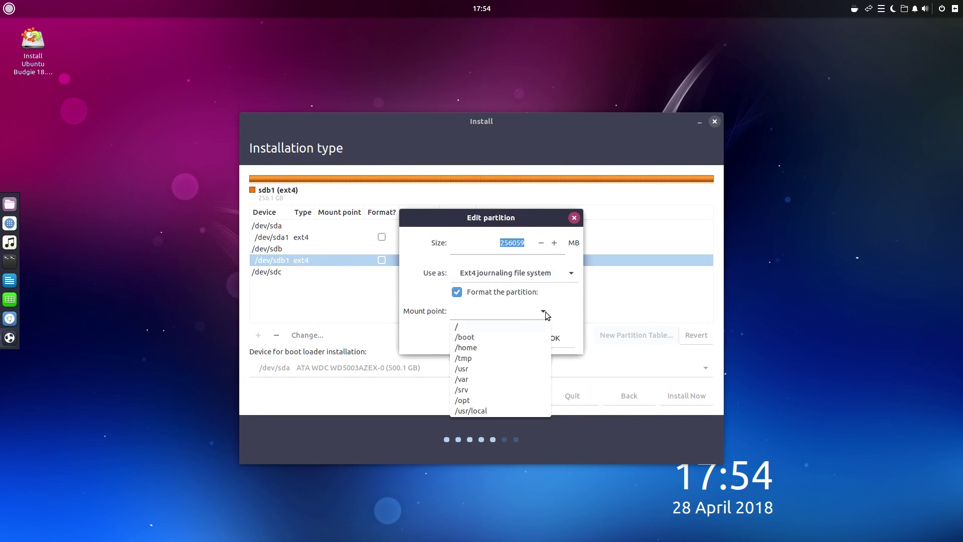
{"action": "left_click", "coordinate": [532, 328]}
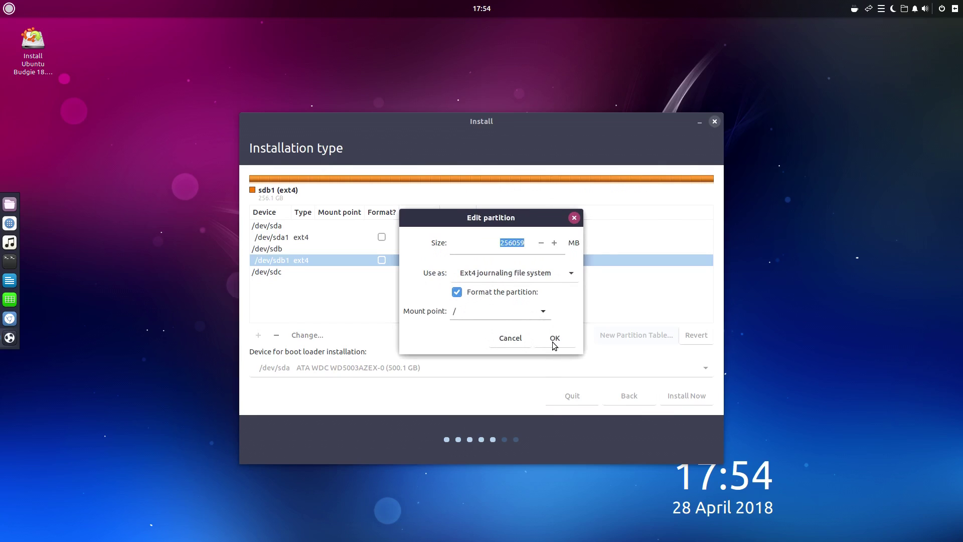
{"action": "left_click", "coordinate": [545, 313]}
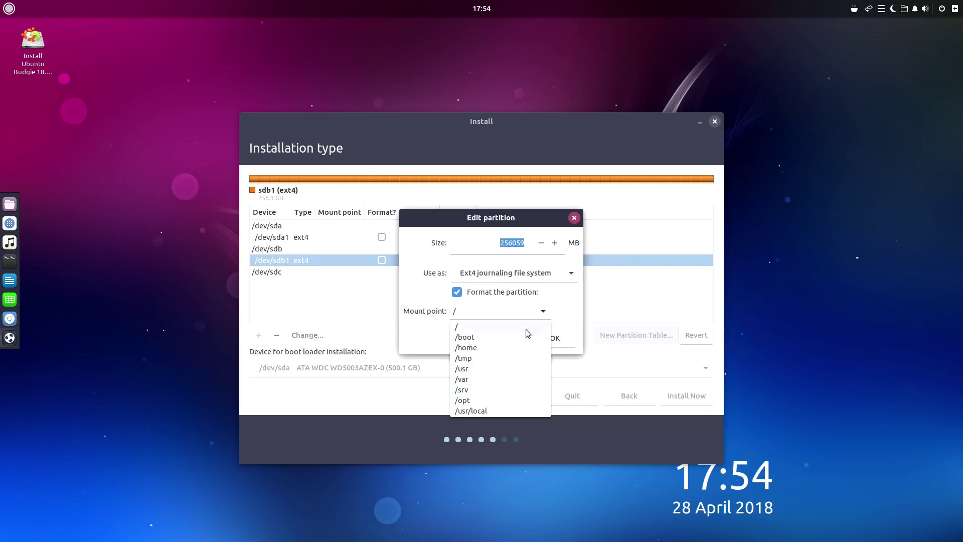
{"action": "left_click", "coordinate": [541, 314]}
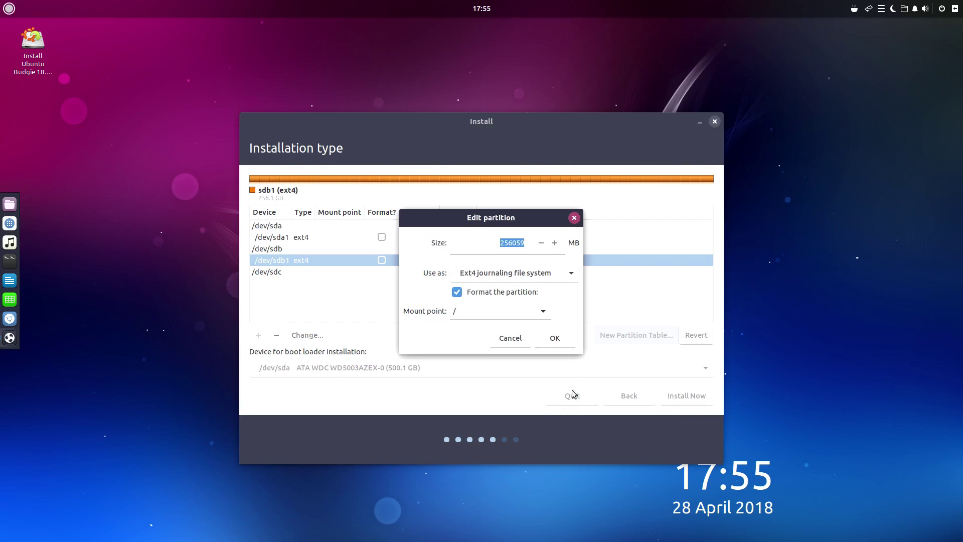
{"action": "left_click", "coordinate": [566, 341]}
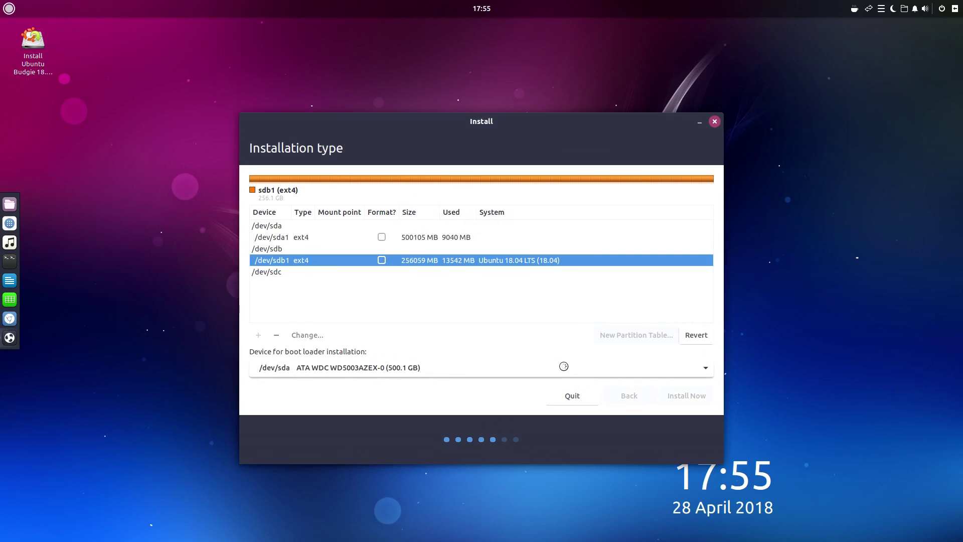
{"action": "left_click", "coordinate": [593, 342]}
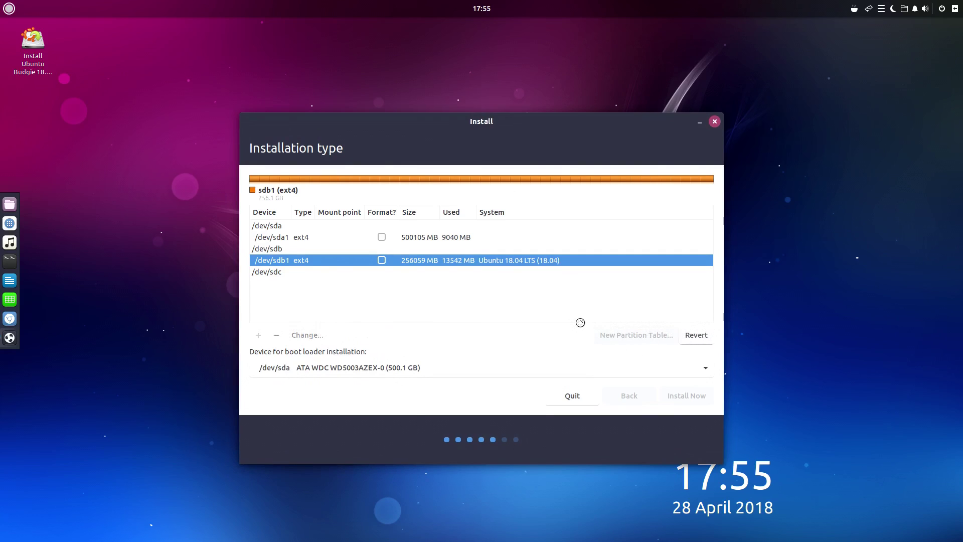
Step: Set /dev/sda1 as a formatted ext4 partition mounted at /home
{"action": "left_click", "coordinate": [455, 237]}
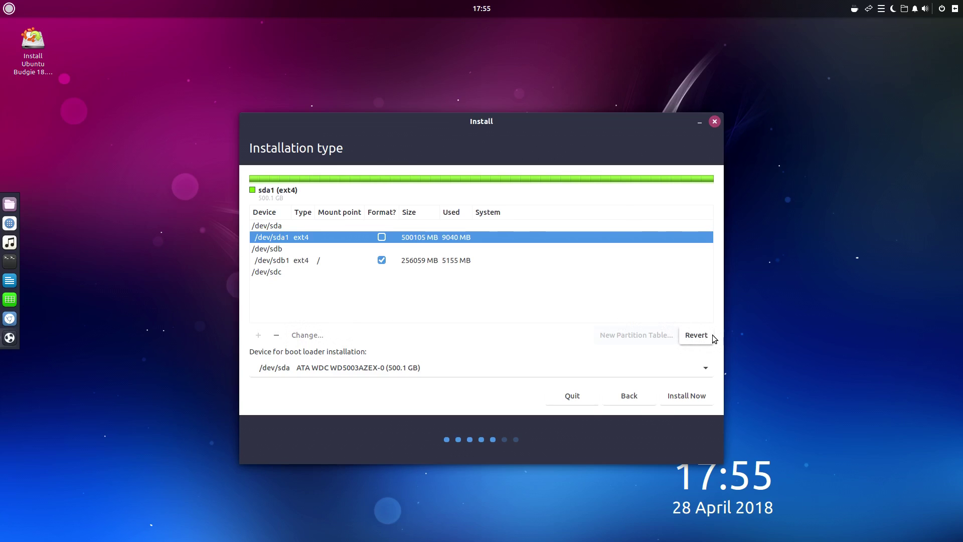
{"action": "left_click", "coordinate": [313, 335]}
{"action": "left_click", "coordinate": [540, 269]}
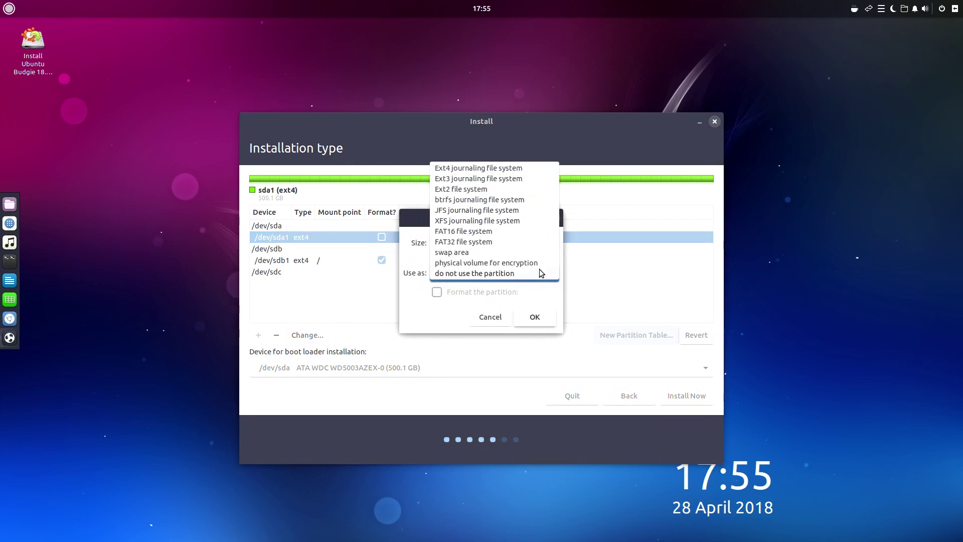
{"action": "left_click", "coordinate": [511, 171]}
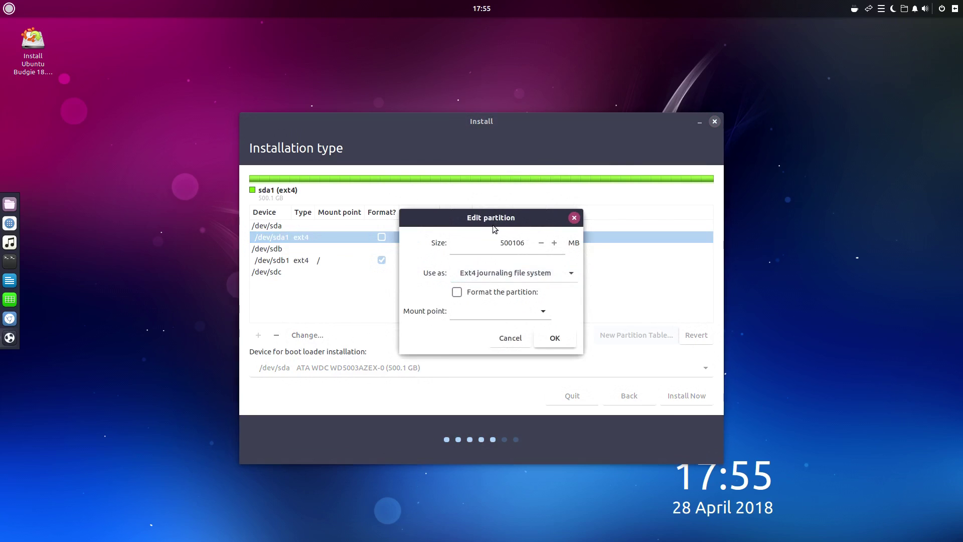
{"action": "left_click", "coordinate": [488, 292]}
{"action": "left_click", "coordinate": [540, 312]}
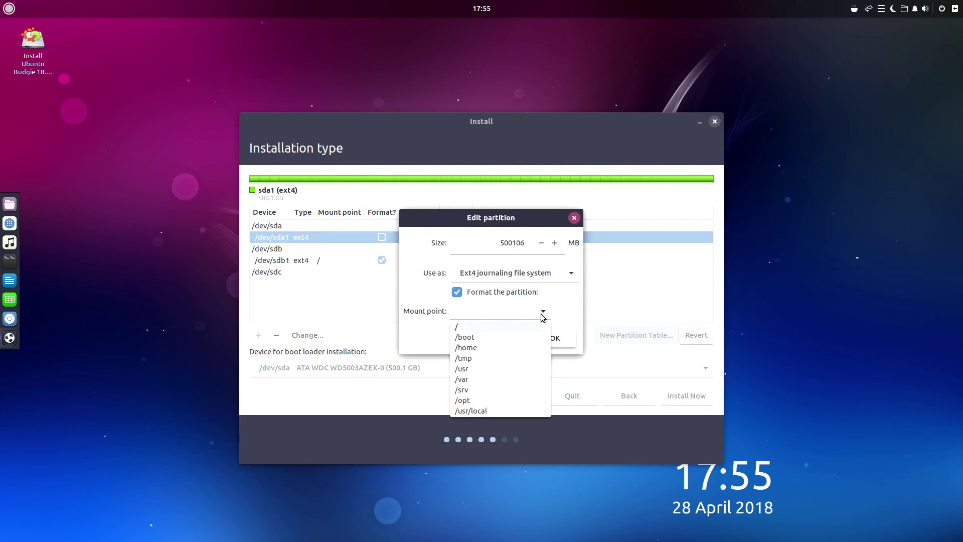
{"action": "left_click", "coordinate": [514, 348]}
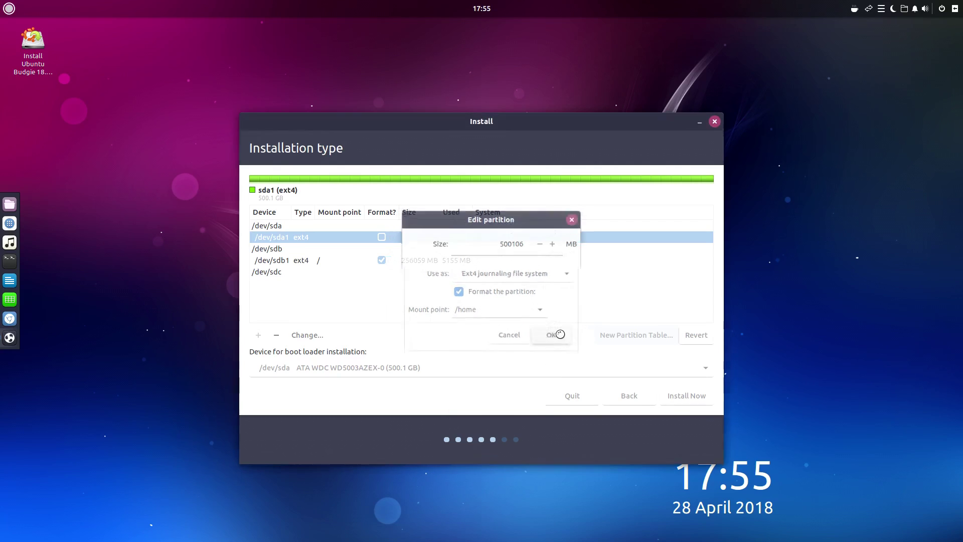
{"action": "left_click", "coordinate": [552, 338]}
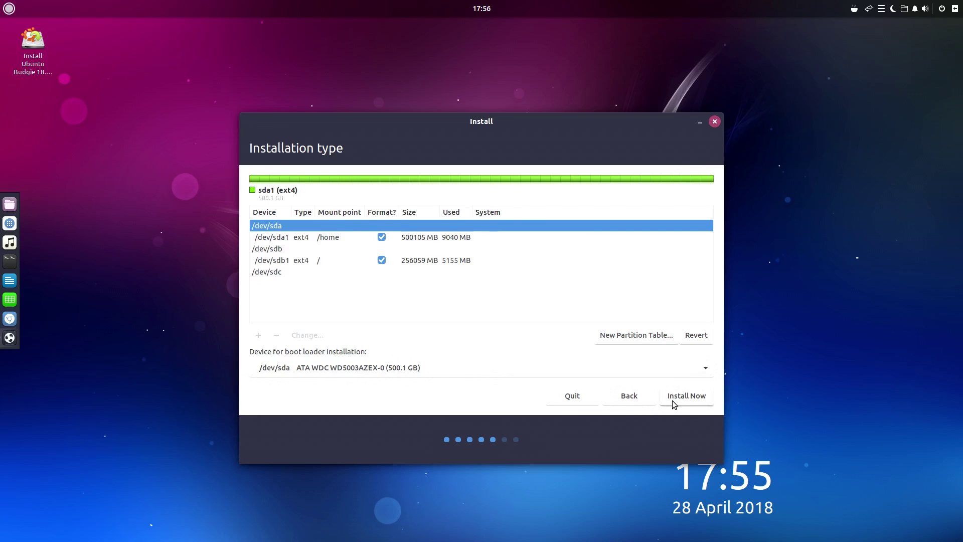
Step: Commit the partition layout to disk and accept Chicago as the location
{"action": "left_click", "coordinate": [672, 400]}
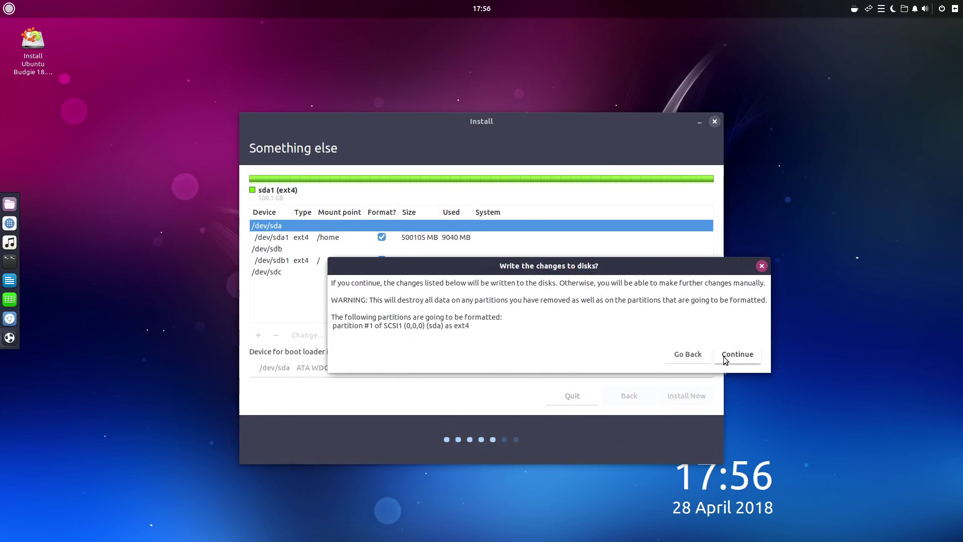
{"action": "left_click", "coordinate": [727, 360]}
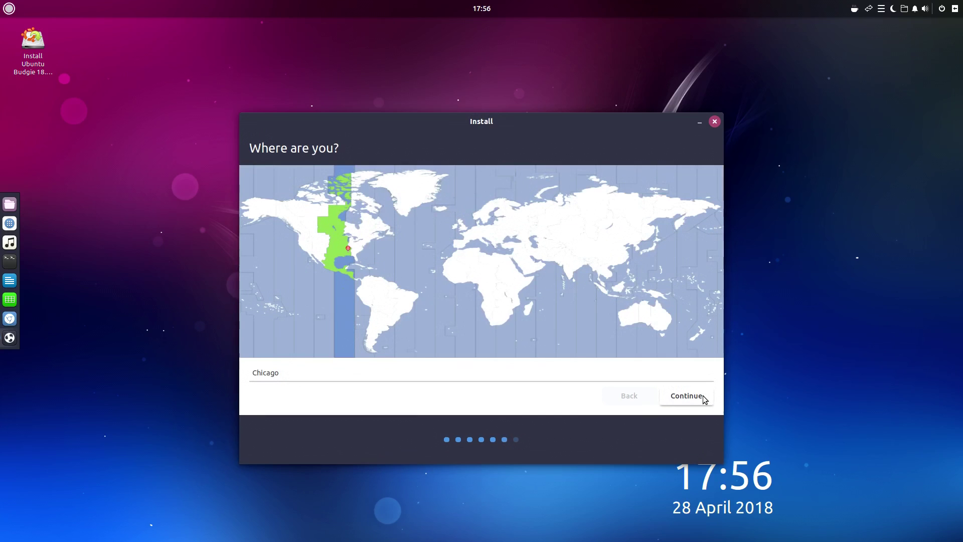
{"action": "left_click", "coordinate": [703, 396]}
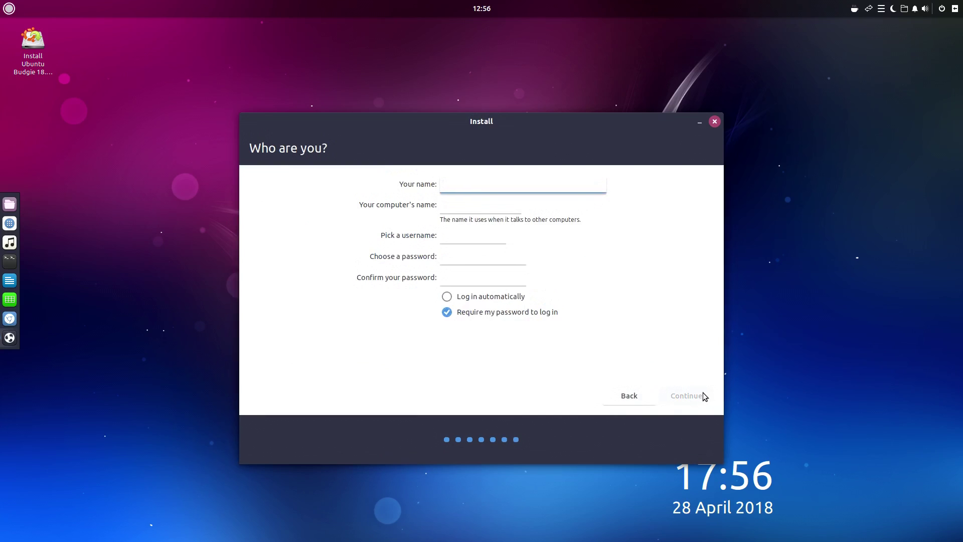
Step: Enter the user's full name, computer name i7-Workstation and password, then begin installing
{"action": "type", "text": "Jacob Kauffmann"}
{"action": "key", "text": "Tab"}
{"action": "type", "text": "-"}
{"action": "key", "text": "BackSpace"}
{"action": "type", "text": "i7-Workstation"}
{"action": "key", "text": "Tab"}
{"action": "key", "text": "Tab"}
{"action": "type", "text": "••••••••"}
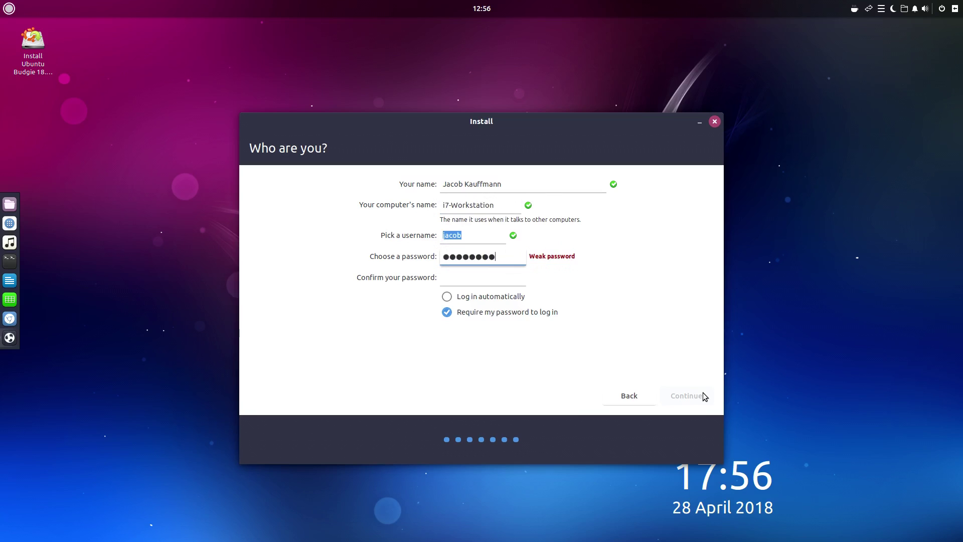
{"action": "key", "text": "Tab"}
{"action": "type", "text": "••••••••"}
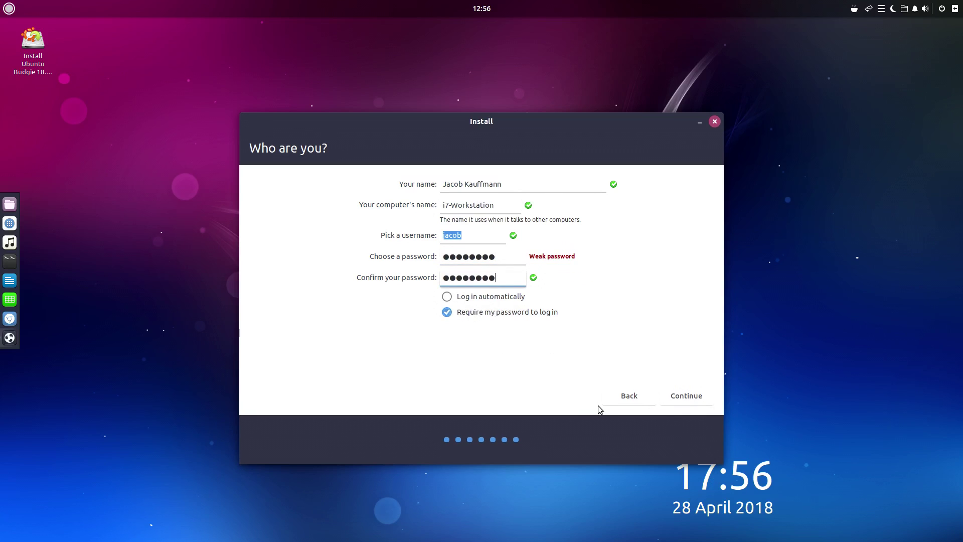
{"action": "left_click", "coordinate": [698, 400]}
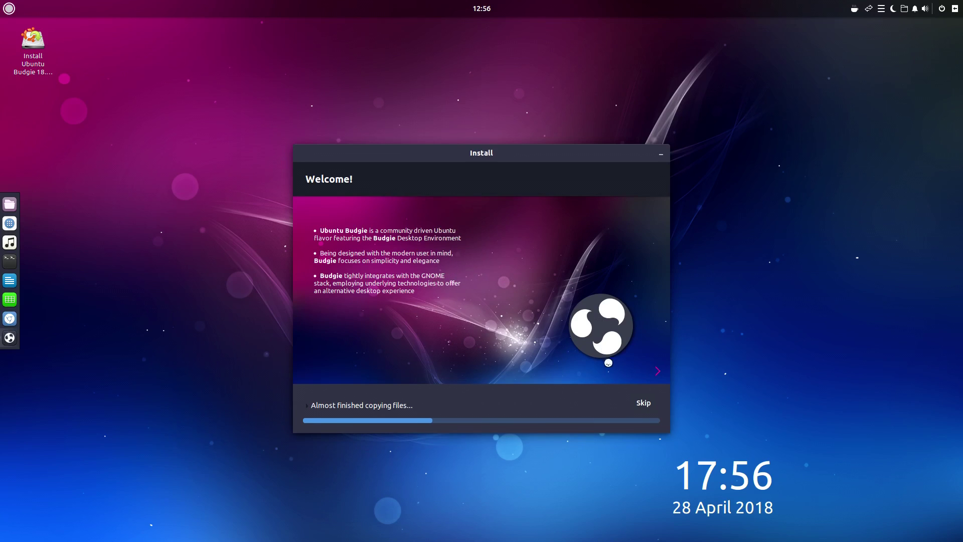
Step: Advance the installer slideshow two slides to 'Make the most of the web'
{"action": "left_click", "coordinate": [657, 371]}
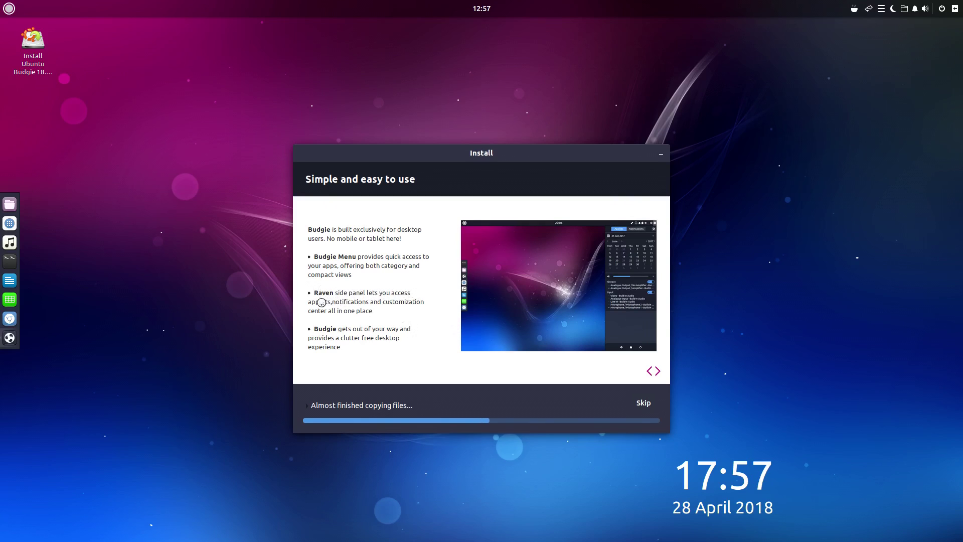
{"action": "left_click", "coordinate": [656, 370]}
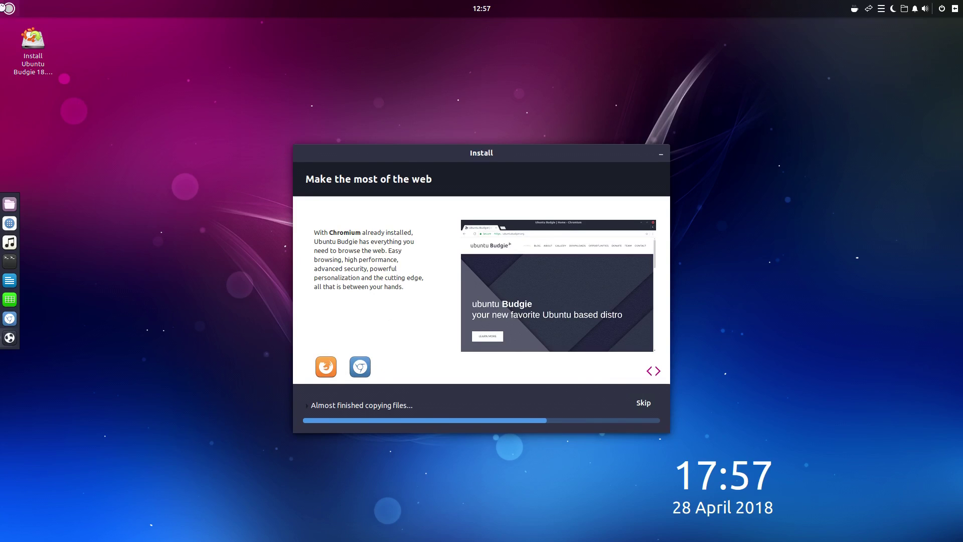
{"action": "left_click", "coordinate": [6, 8]}
{"action": "type", "text": "firefo"}
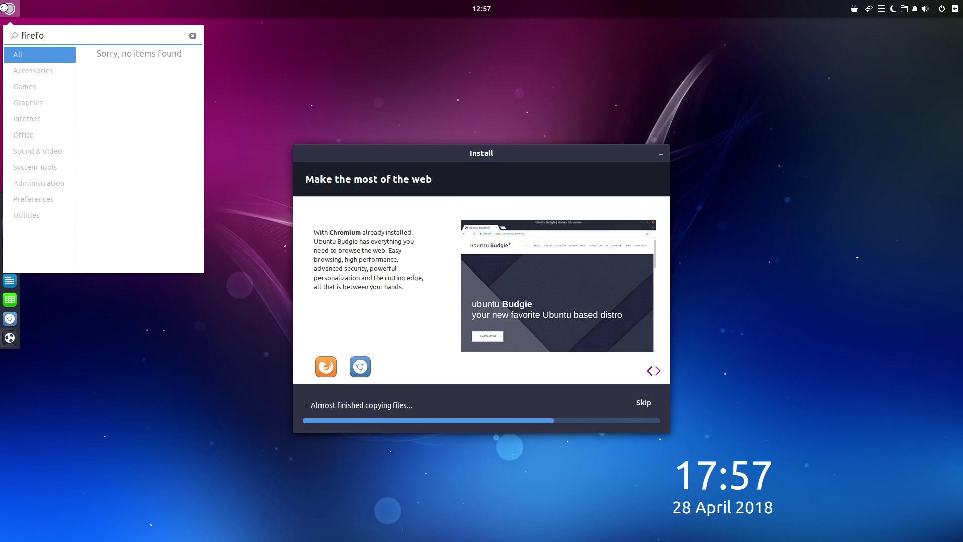
{"action": "key", "text": "BackSpace"}
{"action": "key", "text": "BackSpace"}
{"action": "key", "text": "BackSpace"}
{"action": "key", "text": "BackSpace"}
{"action": "key", "text": "BackSpace"}
{"action": "type", "text": "chrom"}
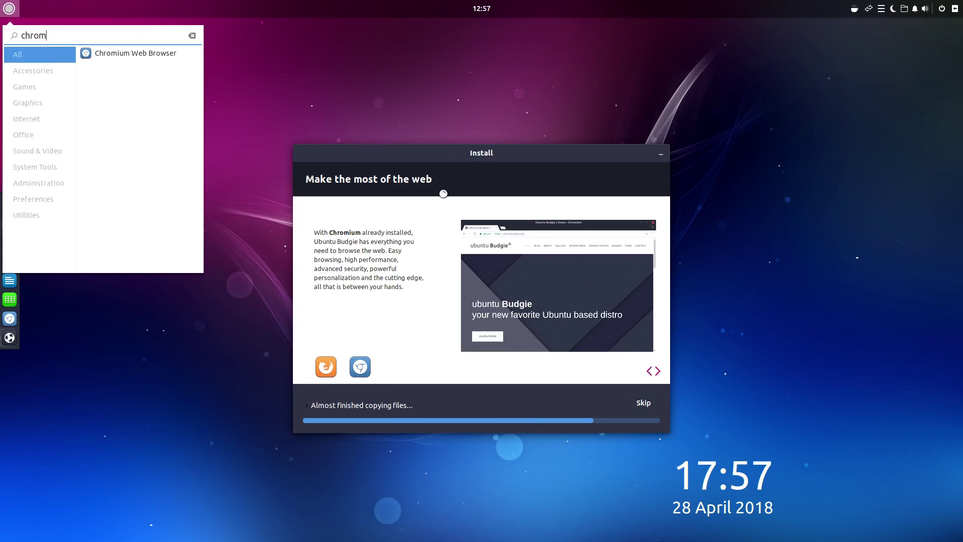
{"action": "left_click", "coordinate": [454, 167]}
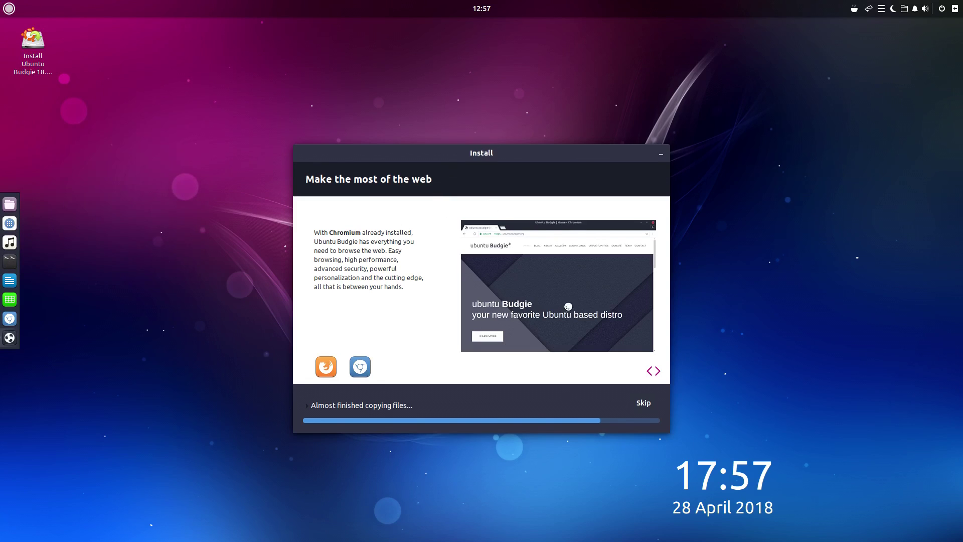
Step: Browse the installer slideshow forward and back, stopping on the 'Enjoy your music and videos' slide
{"action": "left_click", "coordinate": [658, 371]}
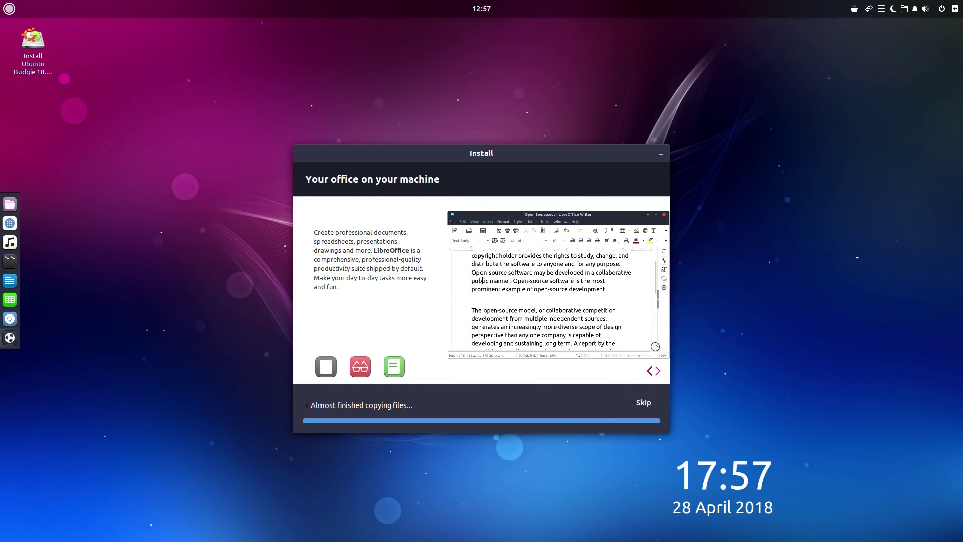
{"action": "left_click", "coordinate": [657, 372]}
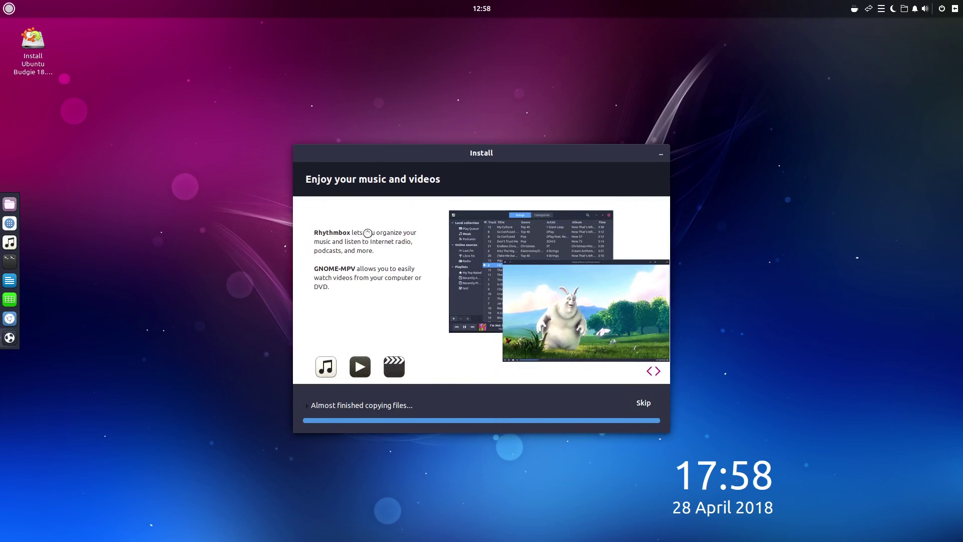
{"action": "left_click", "coordinate": [658, 372]}
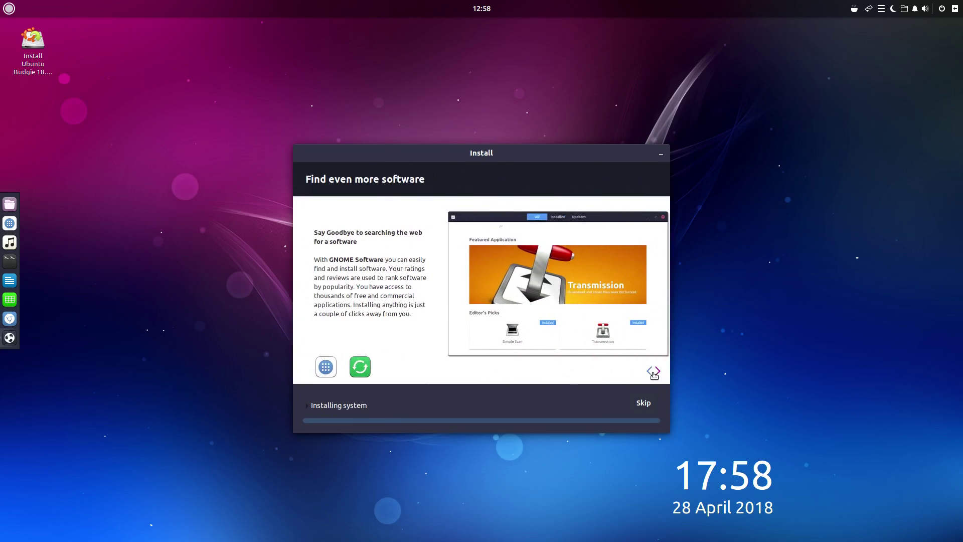
{"action": "left_click", "coordinate": [650, 371]}
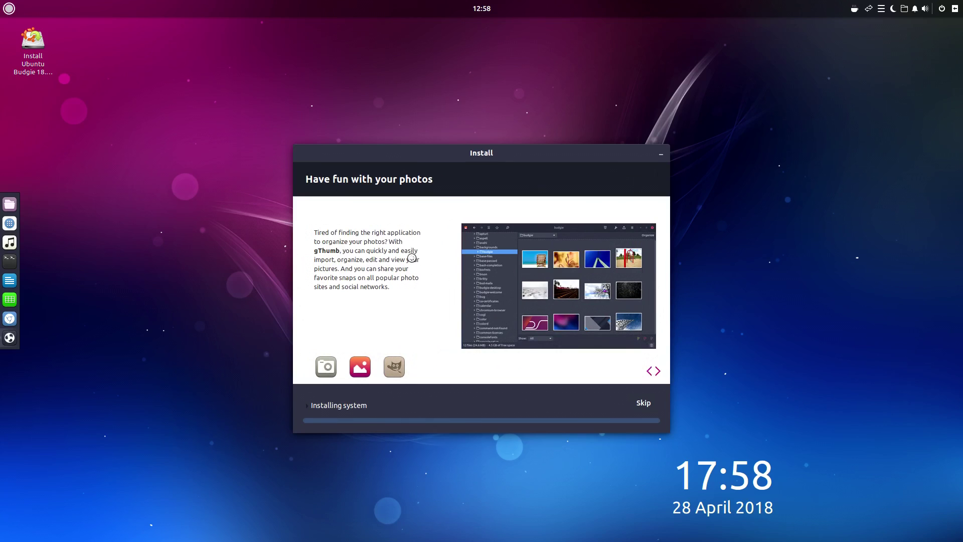
{"action": "left_click", "coordinate": [657, 372]}
{"action": "left_click", "coordinate": [648, 374]}
{"action": "left_click", "coordinate": [648, 373]}
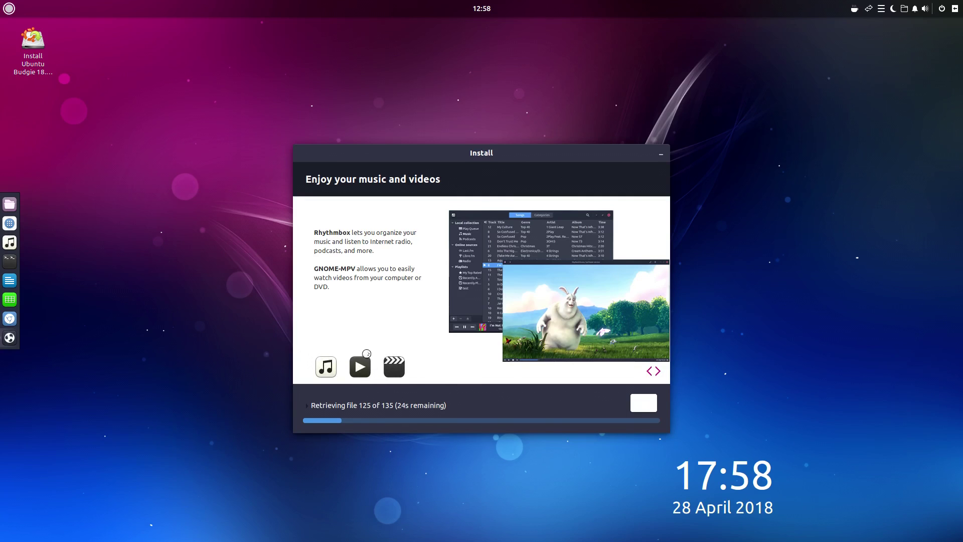
Step: Advance the slideshow three slides to the final 'Help and support' slide
{"action": "left_click", "coordinate": [658, 371]}
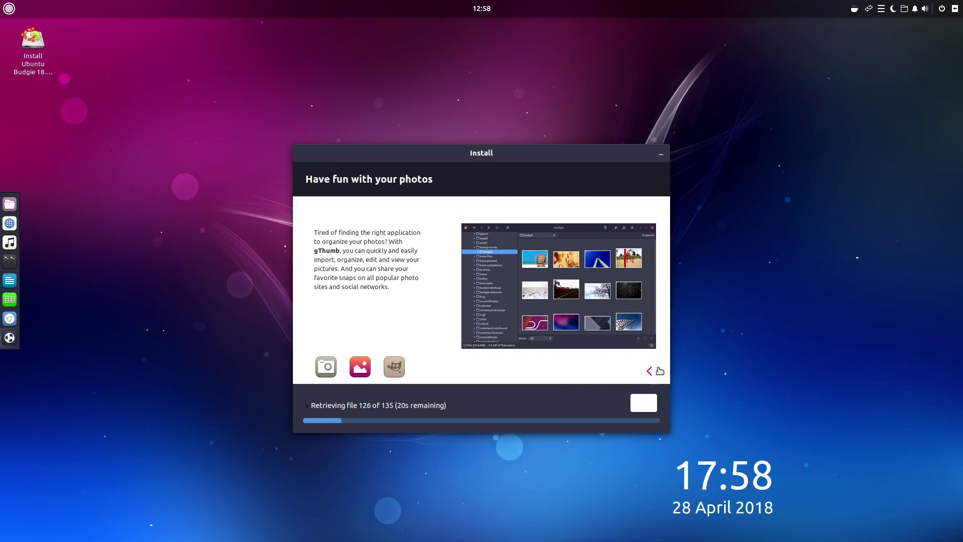
{"action": "left_click", "coordinate": [658, 371]}
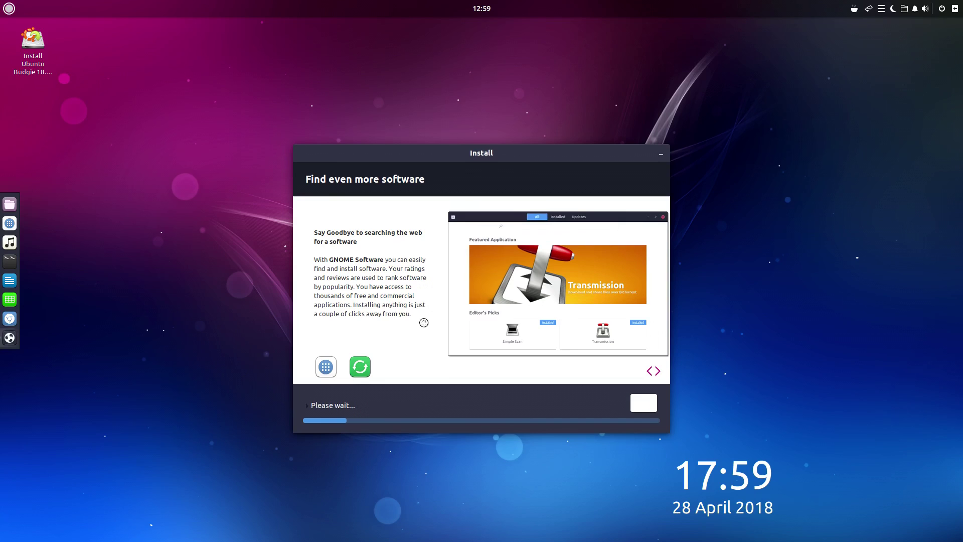
{"action": "left_click", "coordinate": [657, 371]}
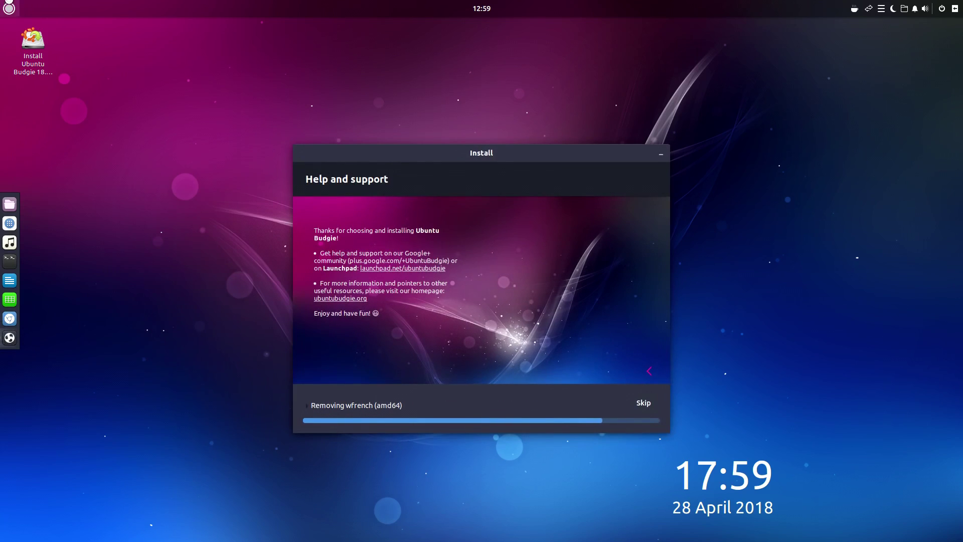
{"action": "left_click", "coordinate": [9, 8]}
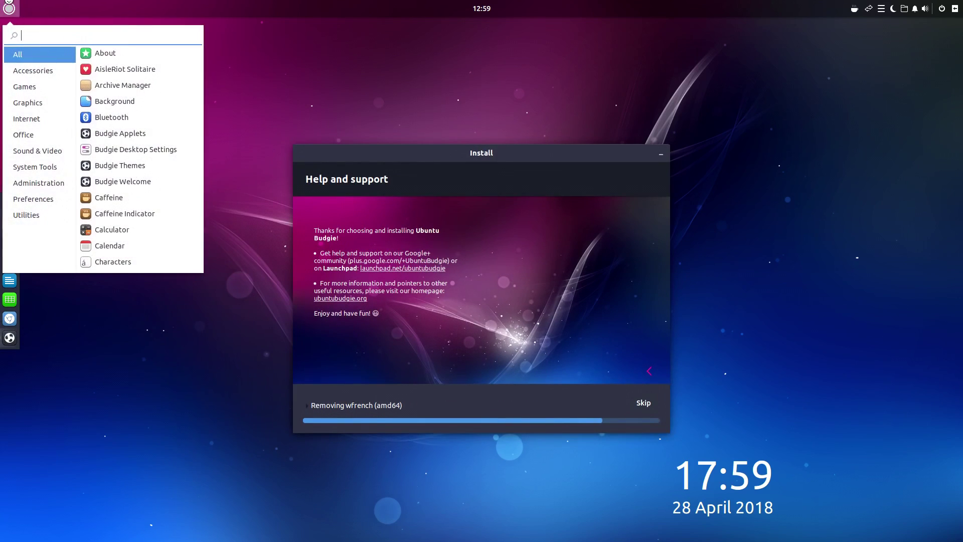
{"action": "left_click", "coordinate": [125, 86]}
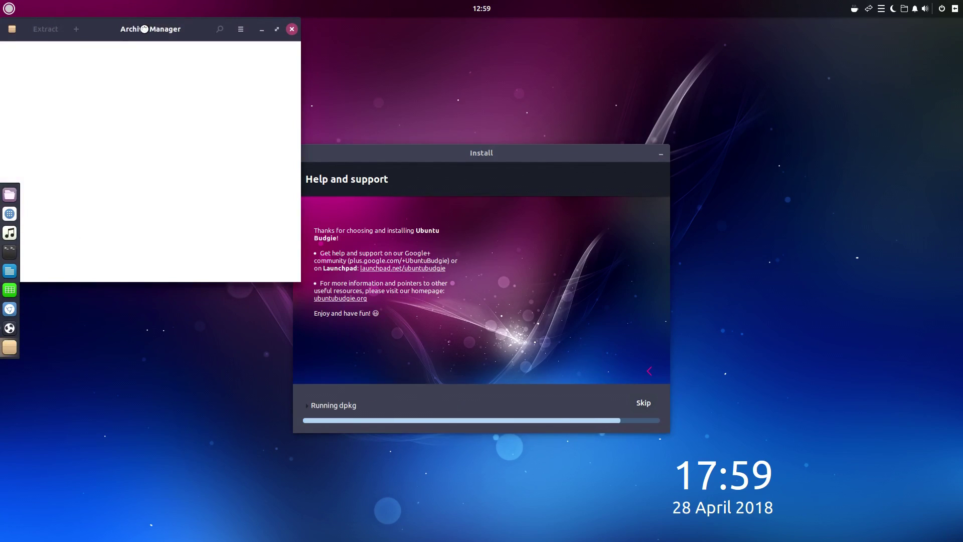
{"action": "left_click_drag", "start_coordinate": [145, 27], "coordinate": [393, 227]}
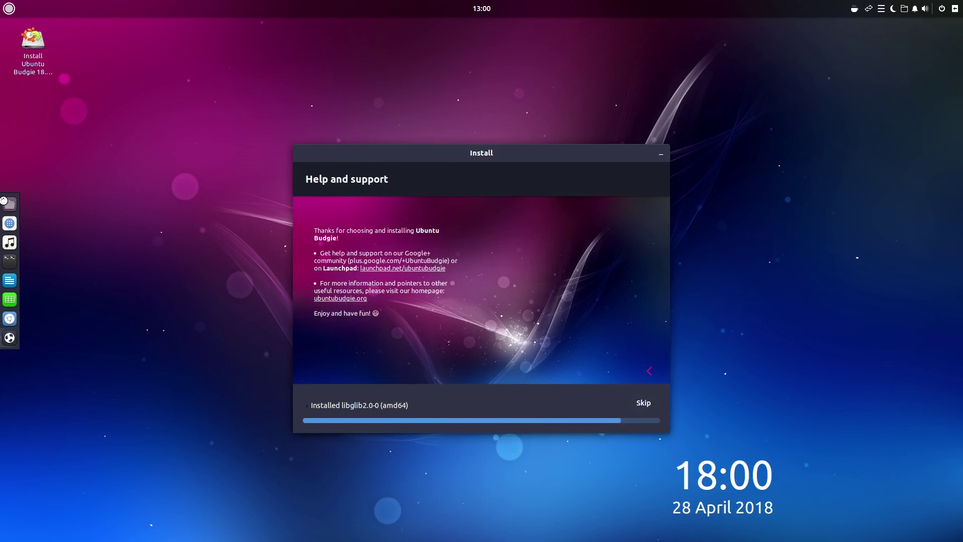
{"action": "right_click", "coordinate": [10, 204]}
{"action": "left_click", "coordinate": [38, 199]}
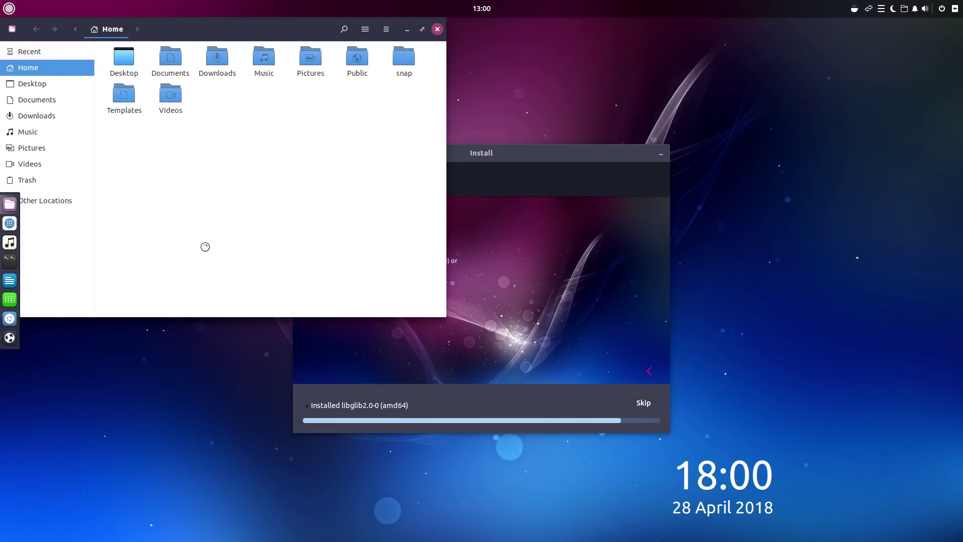
{"action": "left_click_drag", "start_coordinate": [207, 24], "coordinate": [296, 223]}
{"action": "left_click", "coordinate": [476, 227]}
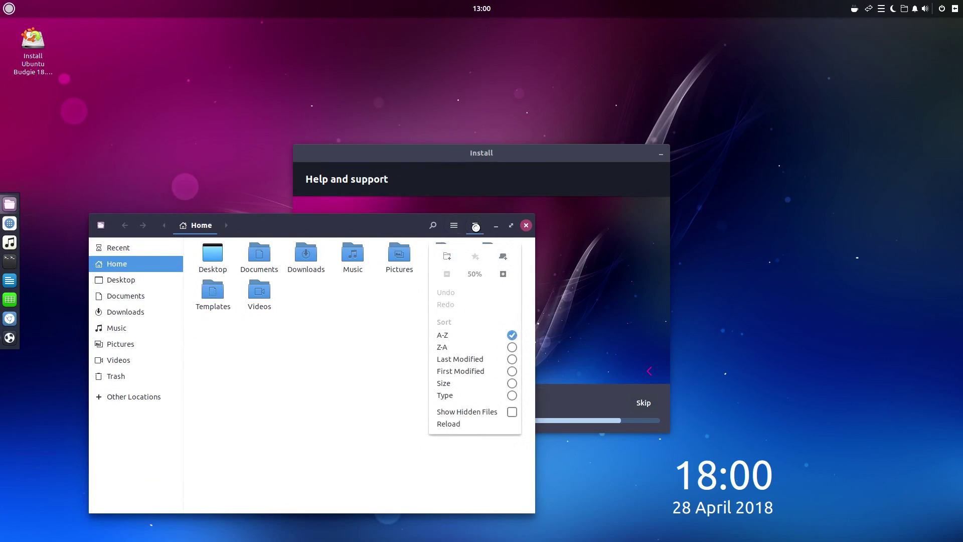
{"action": "left_click", "coordinate": [101, 225]}
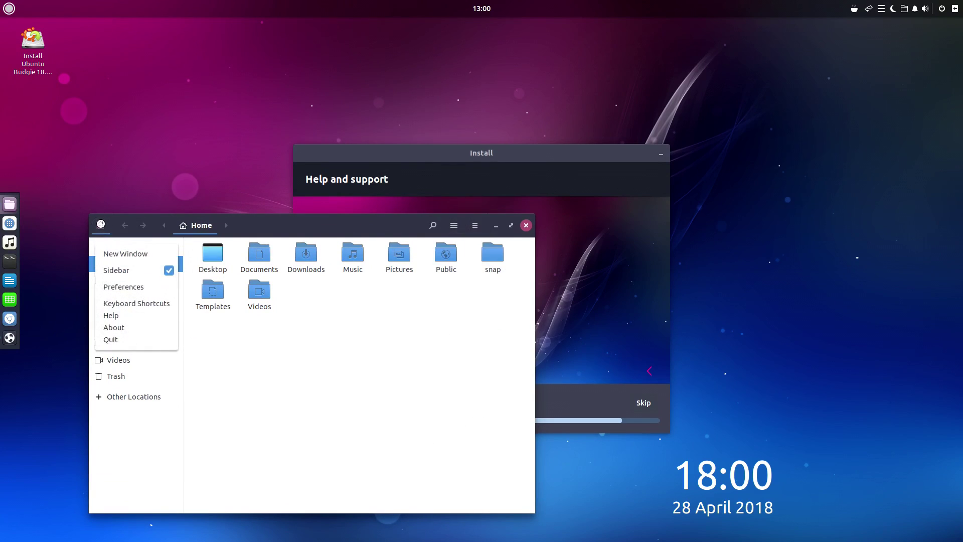
{"action": "left_click", "coordinate": [128, 328]}
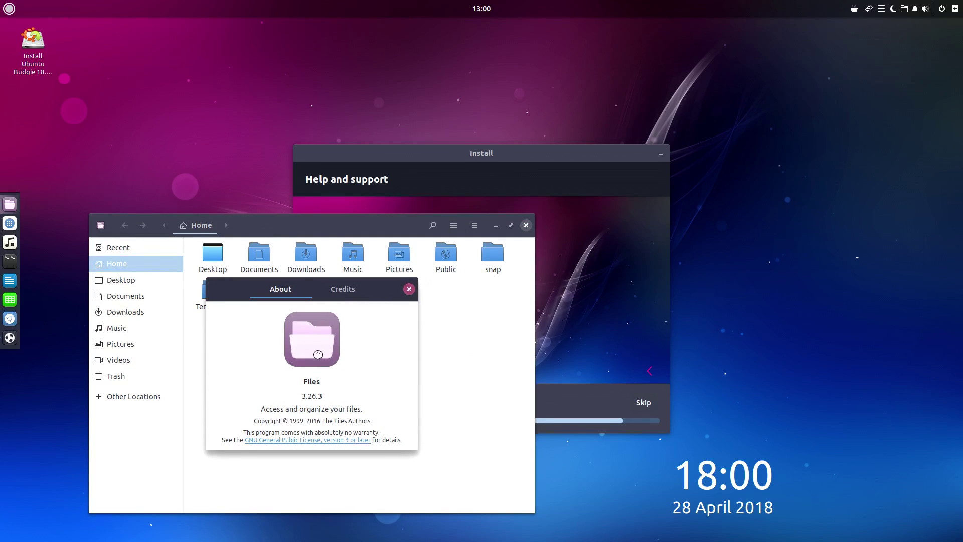
{"action": "left_click", "coordinate": [410, 289]}
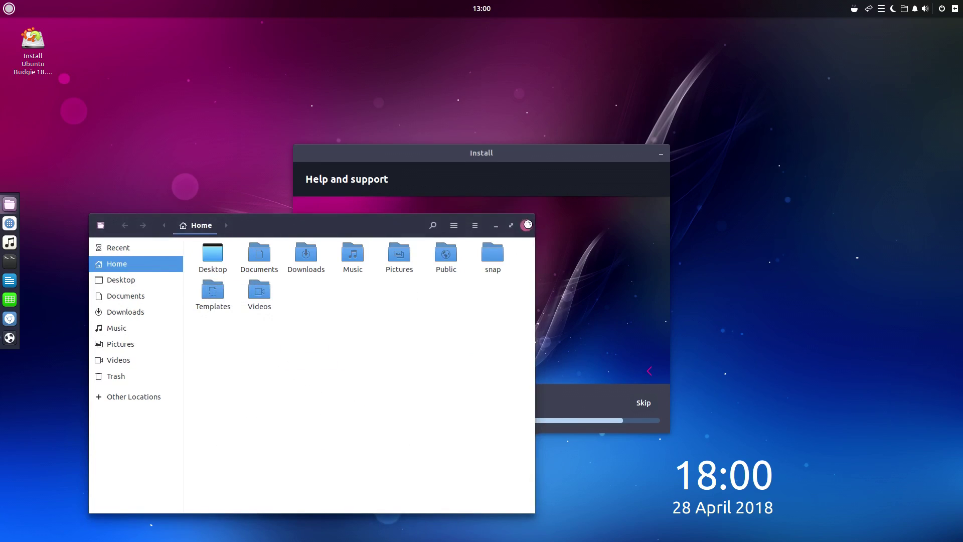
{"action": "left_click", "coordinate": [527, 225]}
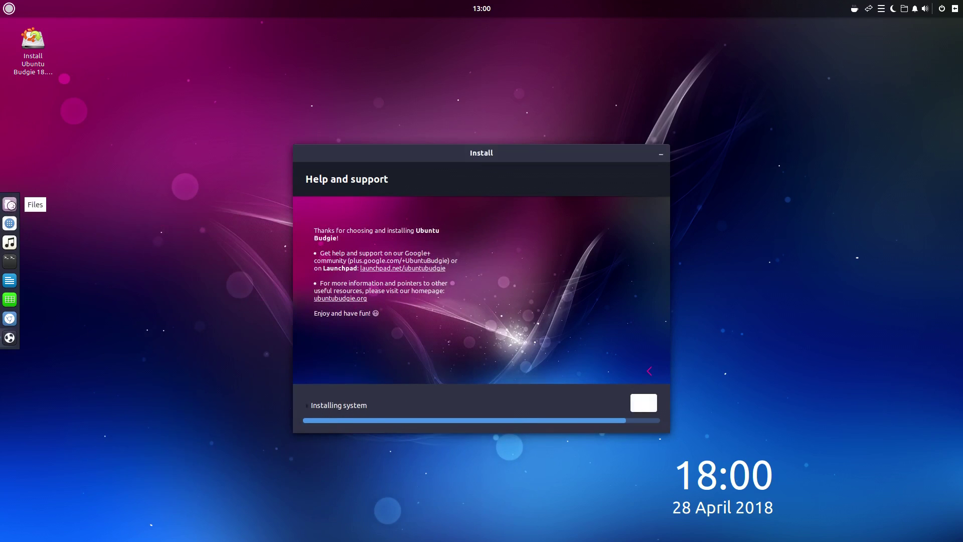
Step: Move the installer window aside and open a Files window of the home folder from the dock
{"action": "left_click_drag", "start_coordinate": [524, 154], "coordinate": [499, 162]}
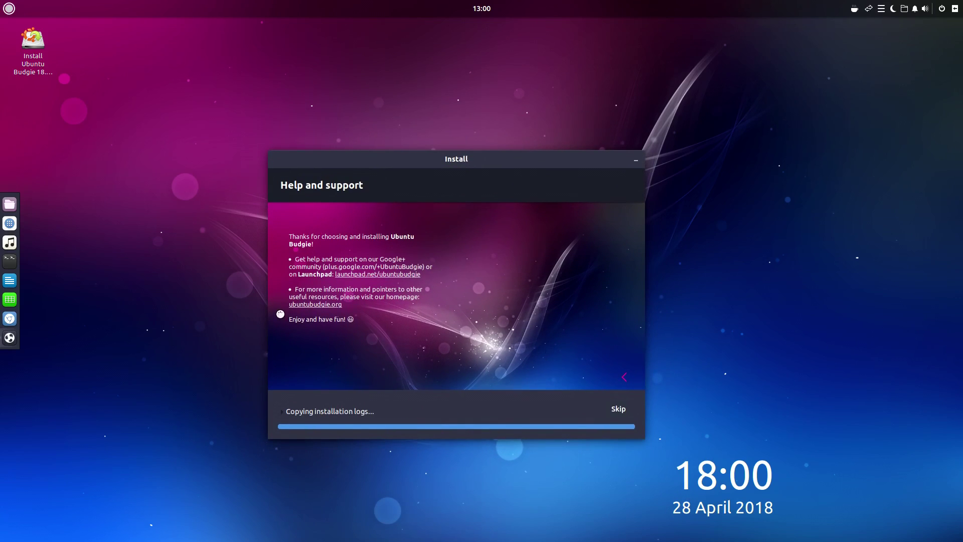
{"action": "left_click", "coordinate": [9, 203]}
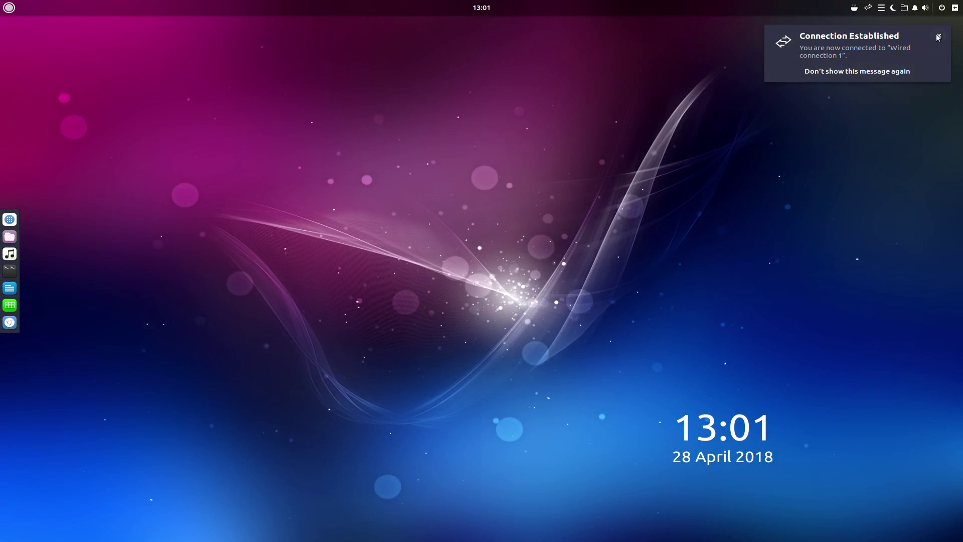
Step: Dismiss the connection notification and open Budgie Welcome's Browser Ballot page
{"action": "left_click", "coordinate": [937, 36]}
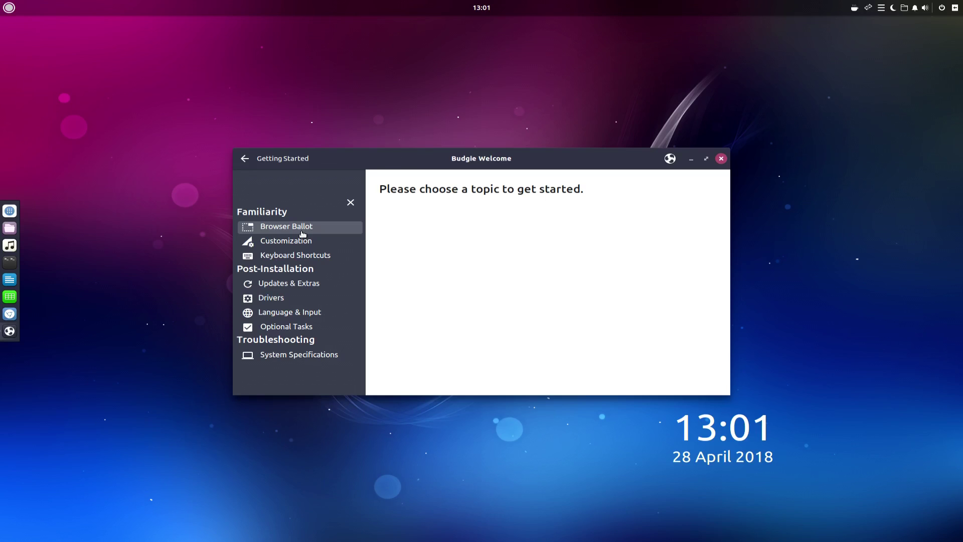
{"action": "left_click", "coordinate": [303, 231]}
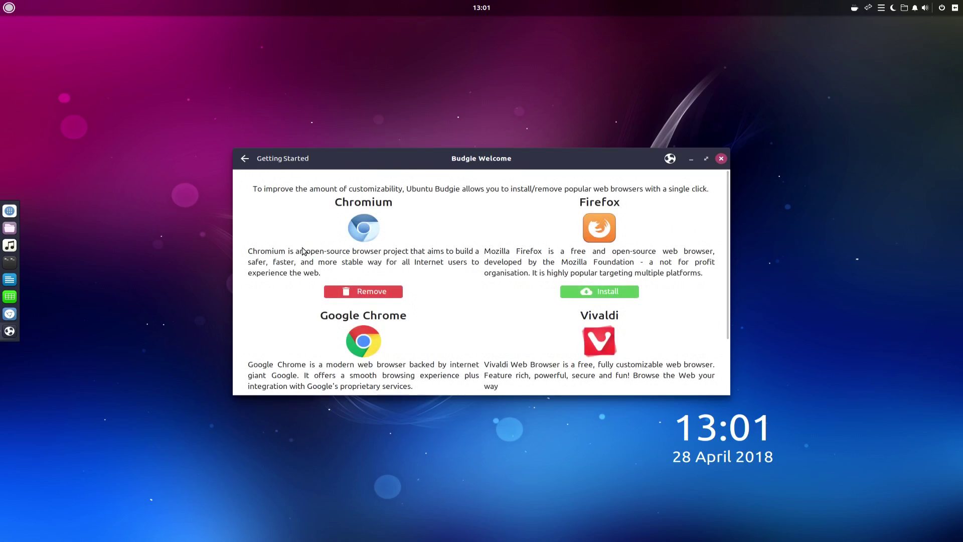
{"action": "scroll", "coordinate": [302, 251], "scroll_direction": "down", "scroll_amount": 2}
{"action": "scroll", "coordinate": [303, 251], "scroll_direction": "up", "scroll_amount": 2}
{"action": "scroll", "coordinate": [290, 250], "scroll_direction": "down", "scroll_amount": 1}
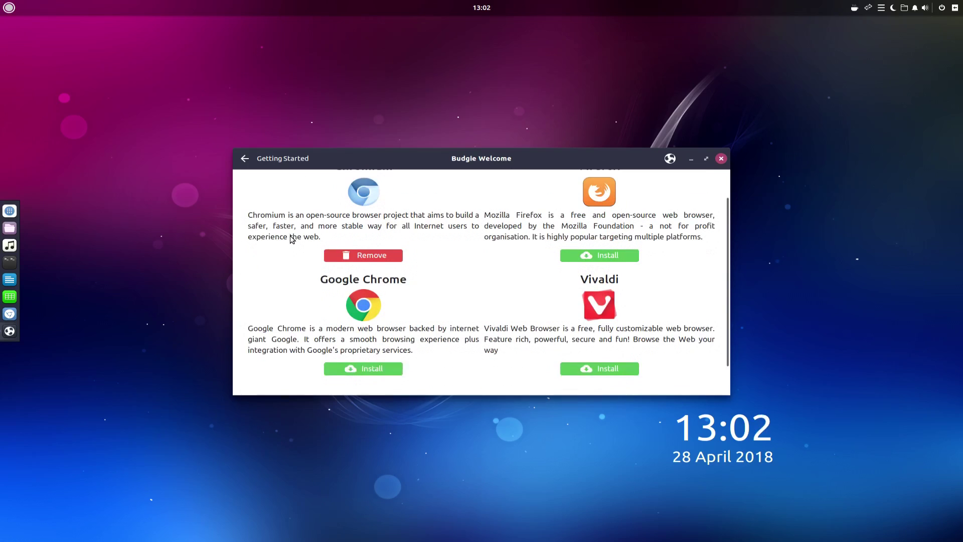
{"action": "scroll", "coordinate": [292, 238], "scroll_direction": "up", "scroll_amount": 1}
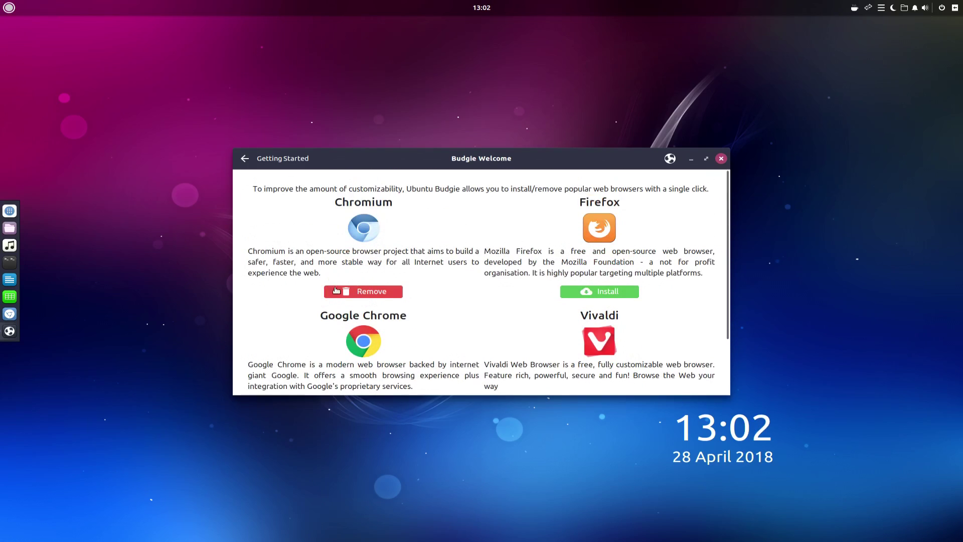
Step: Install Firefox and remove Chromium from the Browser Ballot page
{"action": "left_click", "coordinate": [626, 292]}
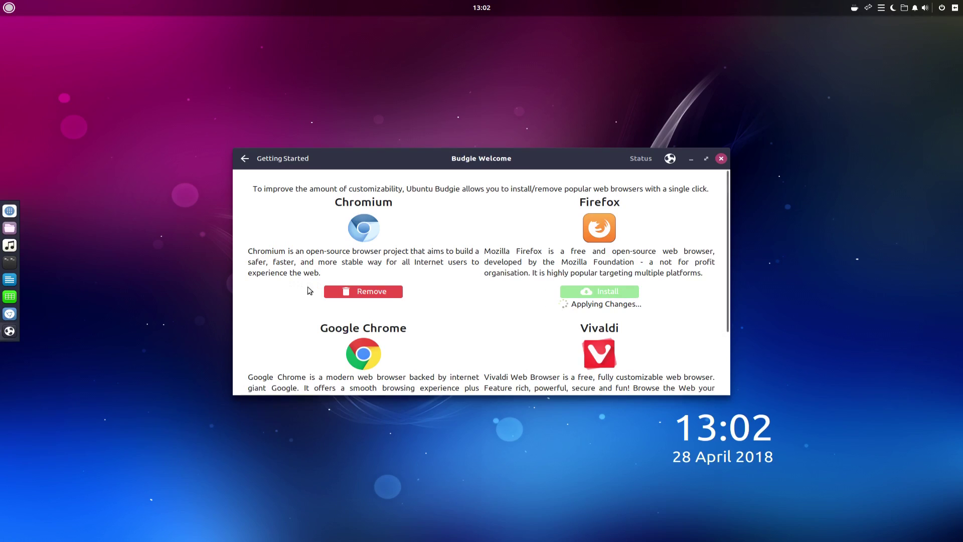
{"action": "left_click", "coordinate": [354, 293]}
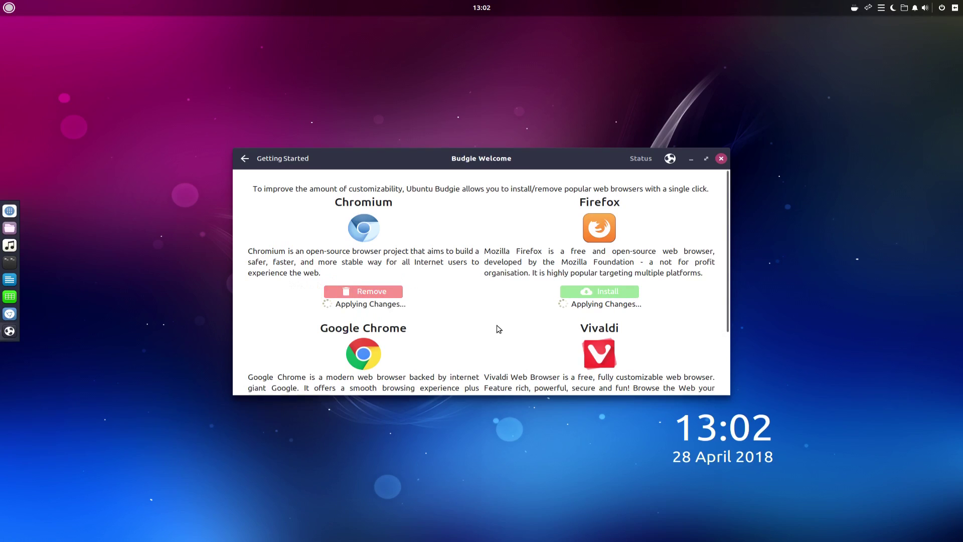
{"action": "scroll", "coordinate": [500, 329], "scroll_direction": "down", "scroll_amount": 3}
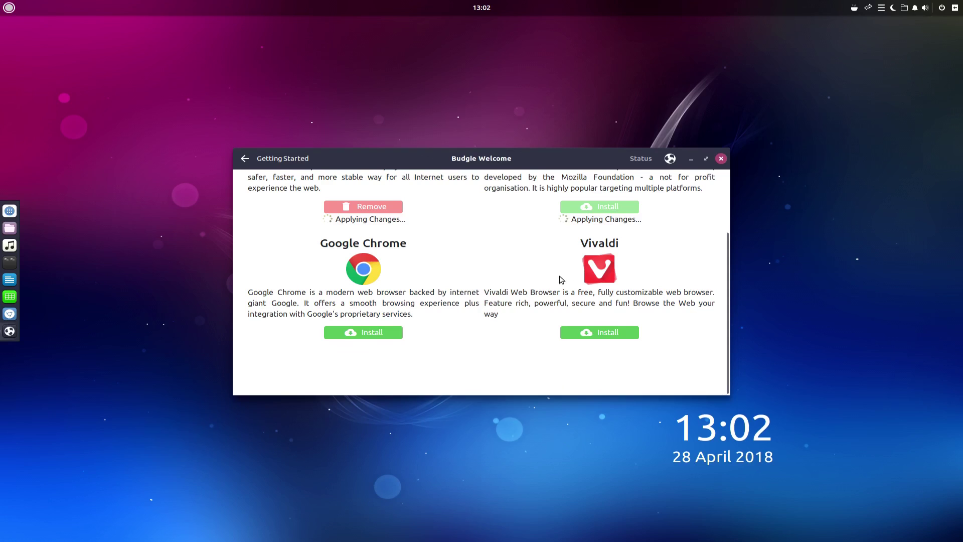
{"action": "scroll", "coordinate": [559, 282], "scroll_direction": "up", "scroll_amount": 3}
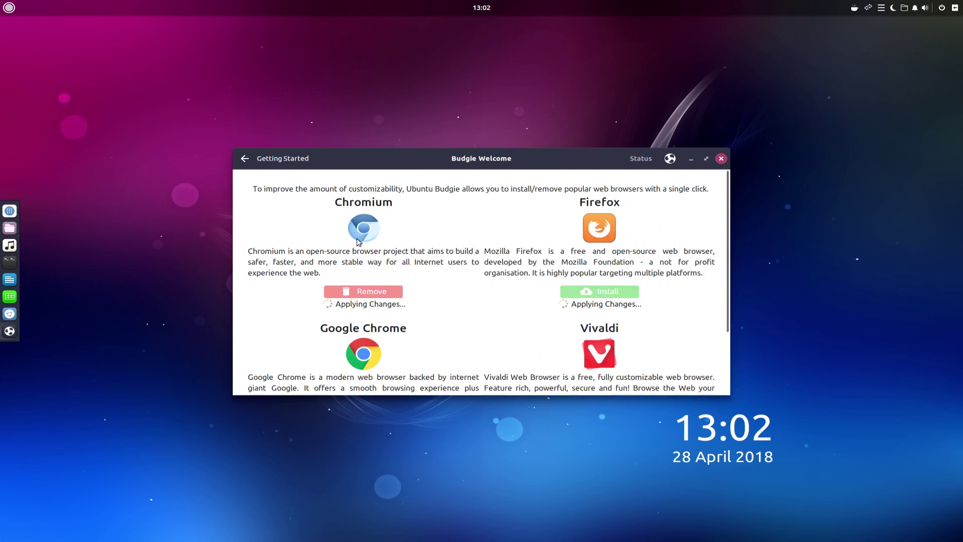
{"action": "scroll", "coordinate": [360, 247], "scroll_direction": "down", "scroll_amount": 2}
{"action": "scroll", "coordinate": [436, 278], "scroll_direction": "up", "scroll_amount": 2}
{"action": "scroll", "coordinate": [382, 284], "scroll_direction": "down", "scroll_amount": 1}
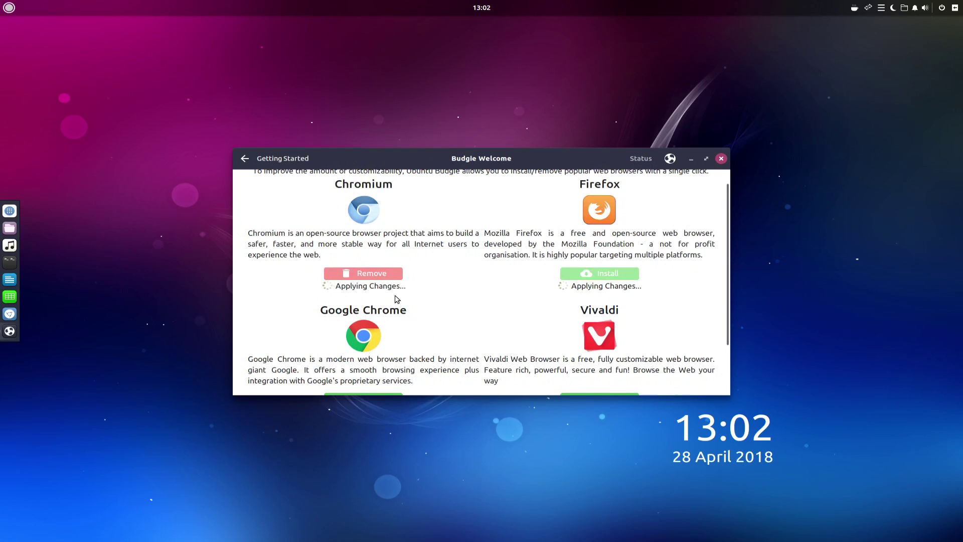
{"action": "scroll", "coordinate": [397, 299], "scroll_direction": "down", "scroll_amount": 3}
{"action": "scroll", "coordinate": [384, 306], "scroll_direction": "up", "scroll_amount": 2}
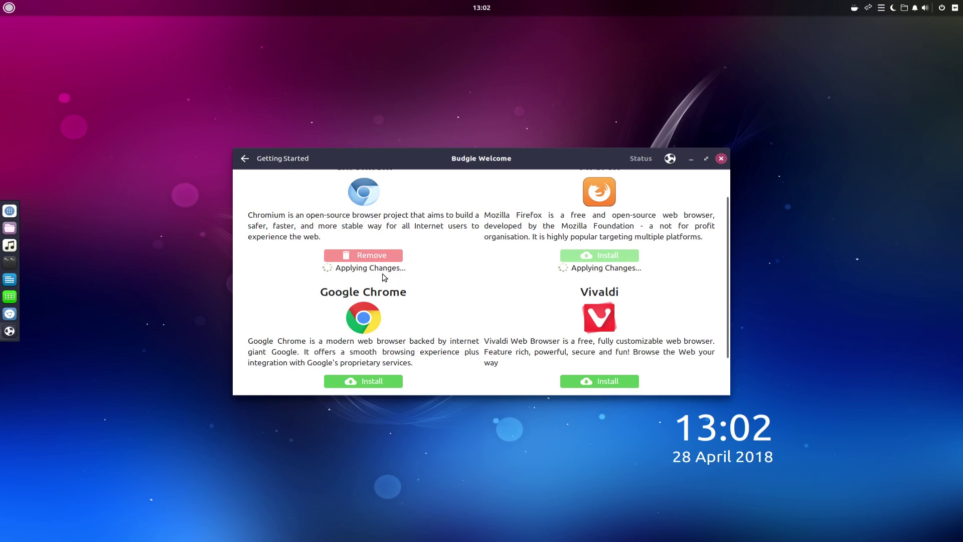
{"action": "scroll", "coordinate": [456, 282], "scroll_direction": "up", "scroll_amount": 1}
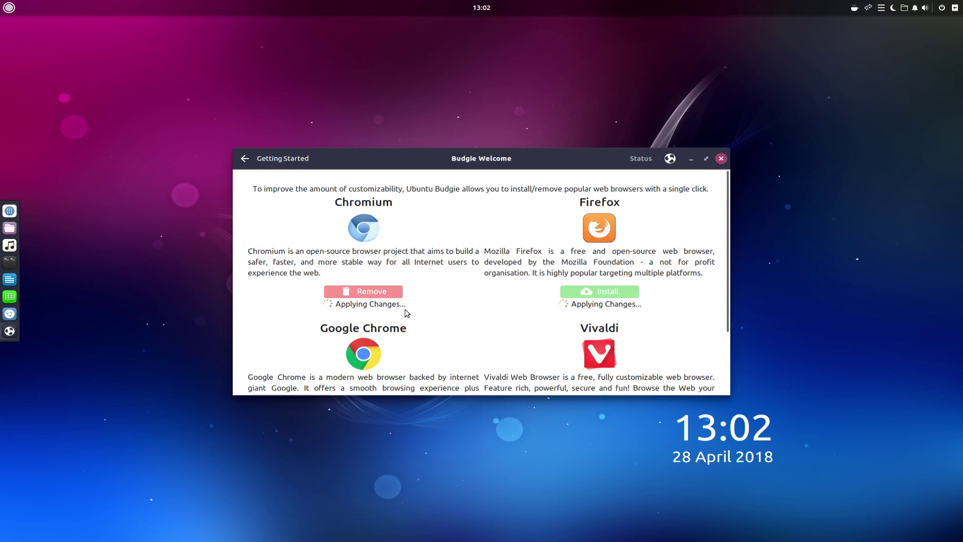
{"action": "scroll", "coordinate": [430, 317], "scroll_direction": "down", "scroll_amount": 2}
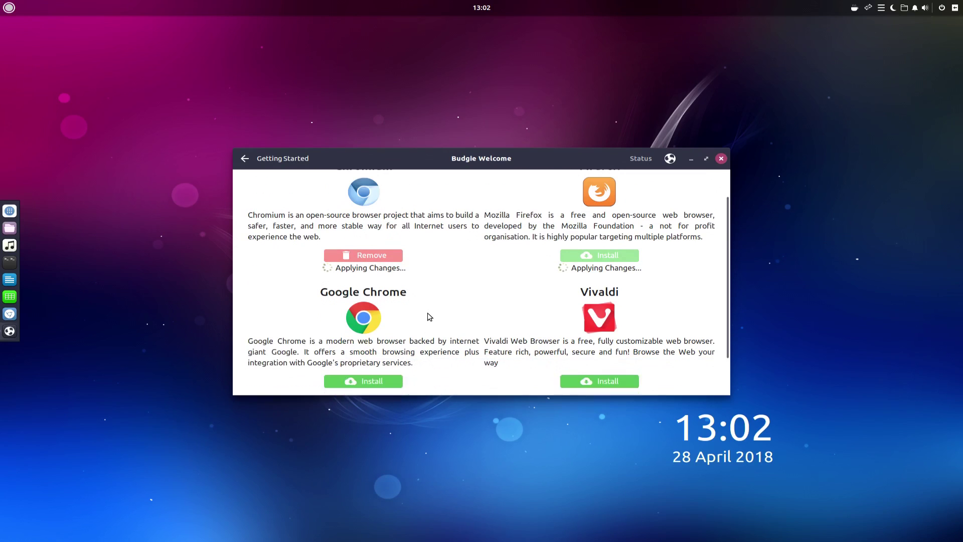
{"action": "scroll", "coordinate": [430, 317], "scroll_direction": "down", "scroll_amount": 1}
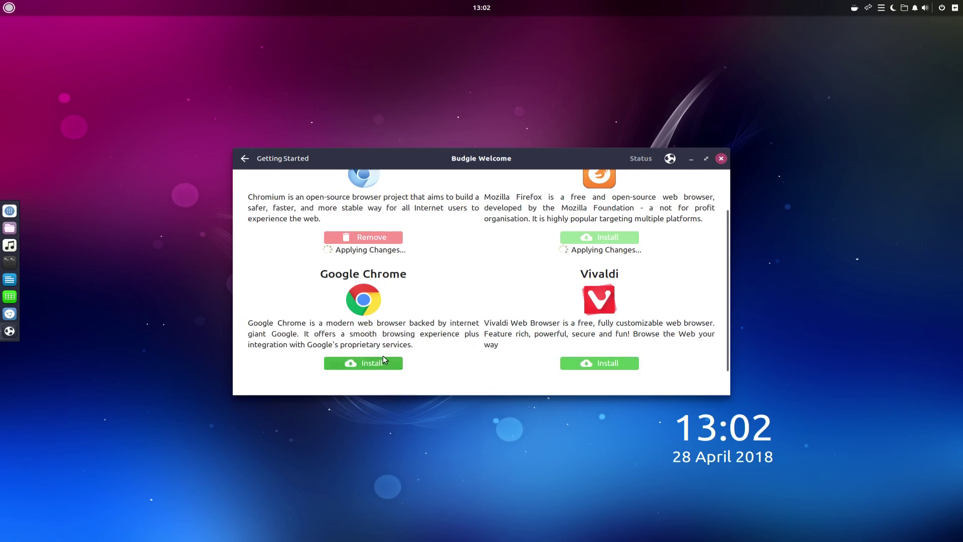
{"action": "scroll", "coordinate": [326, 321], "scroll_direction": "up", "scroll_amount": 2}
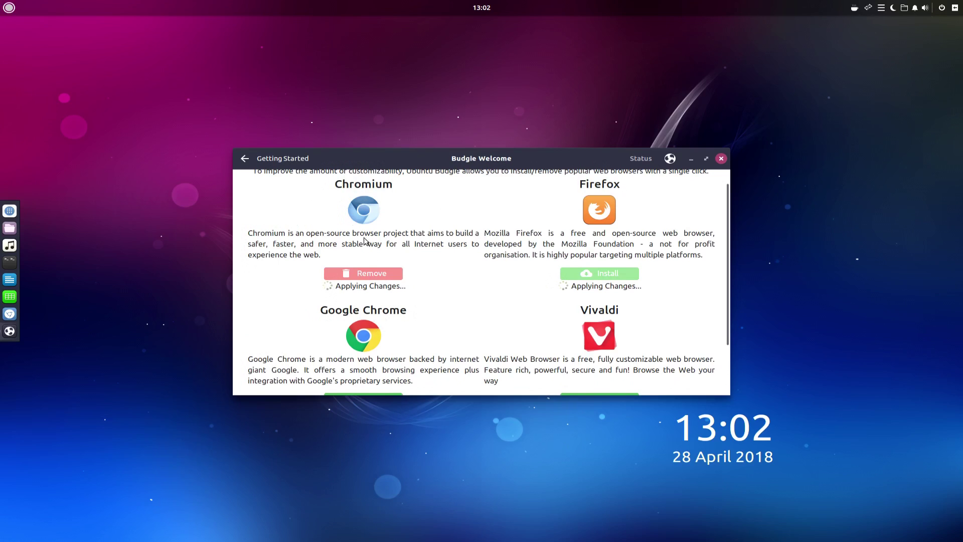
{"action": "scroll", "coordinate": [396, 293], "scroll_direction": "down", "scroll_amount": 1}
{"action": "scroll", "coordinate": [419, 304], "scroll_direction": "up", "scroll_amount": 1}
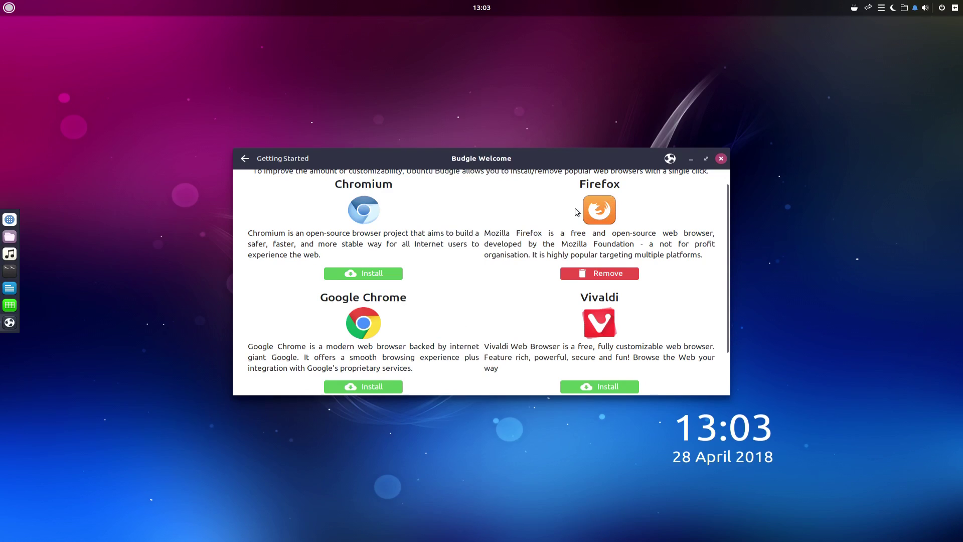
{"action": "scroll", "coordinate": [577, 212], "scroll_direction": "up", "scroll_amount": 1}
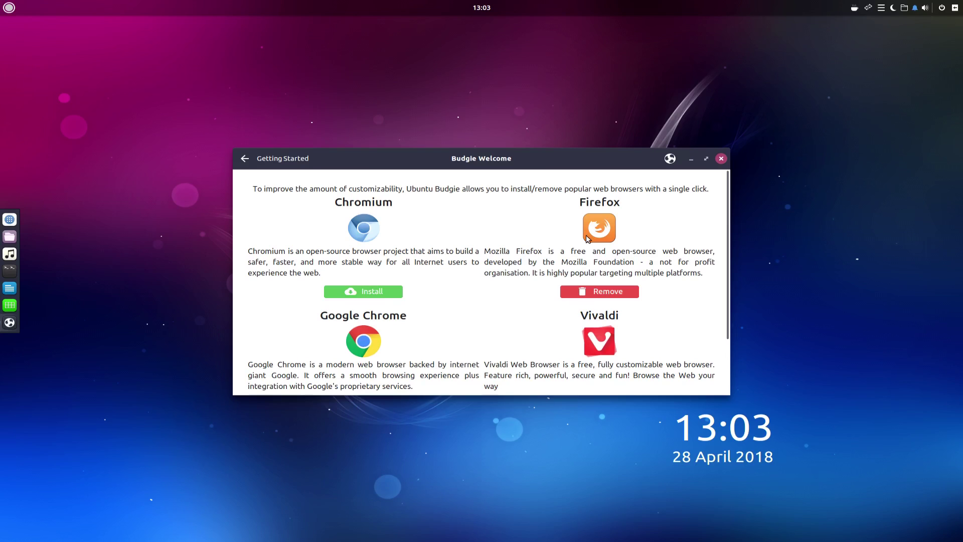
Step: Visit the Customization page and Budgie Menu's System Tools, then open the Keyboard Shortcuts page
{"action": "left_click", "coordinate": [238, 157]}
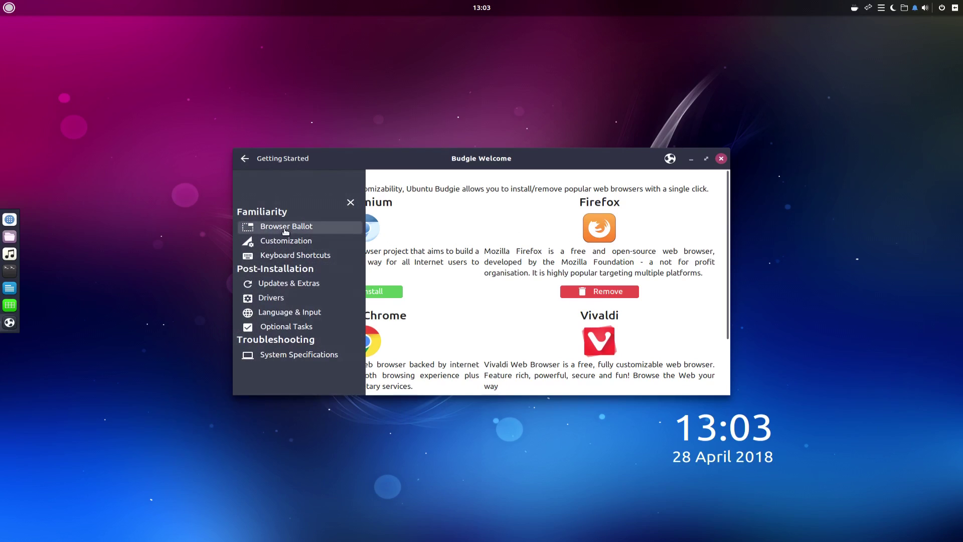
{"action": "left_click", "coordinate": [285, 241]}
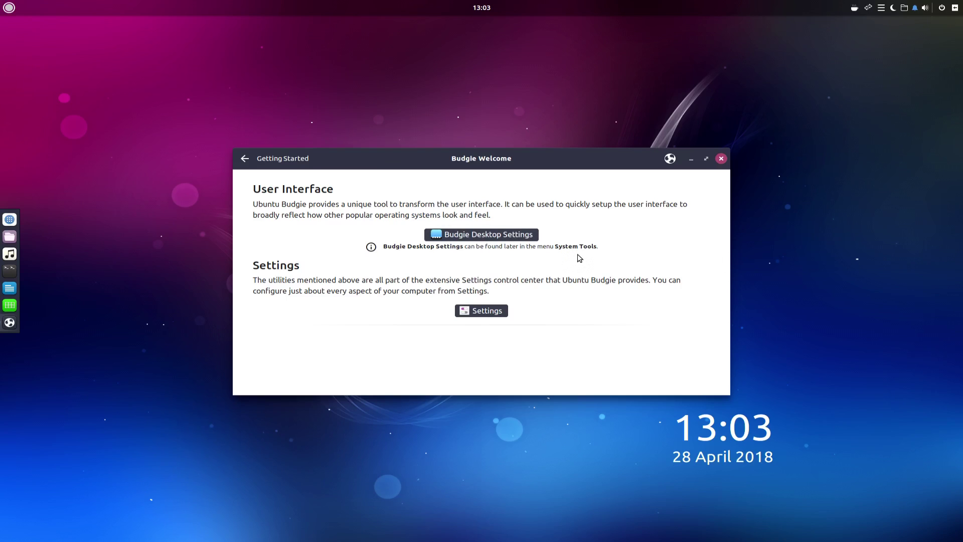
{"action": "left_click", "coordinate": [9, 8]}
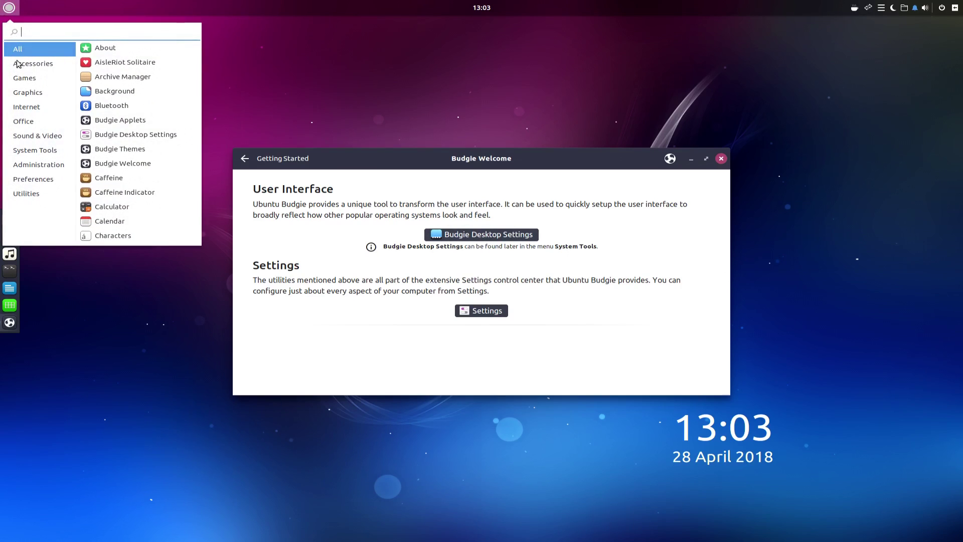
{"action": "left_click", "coordinate": [46, 151]}
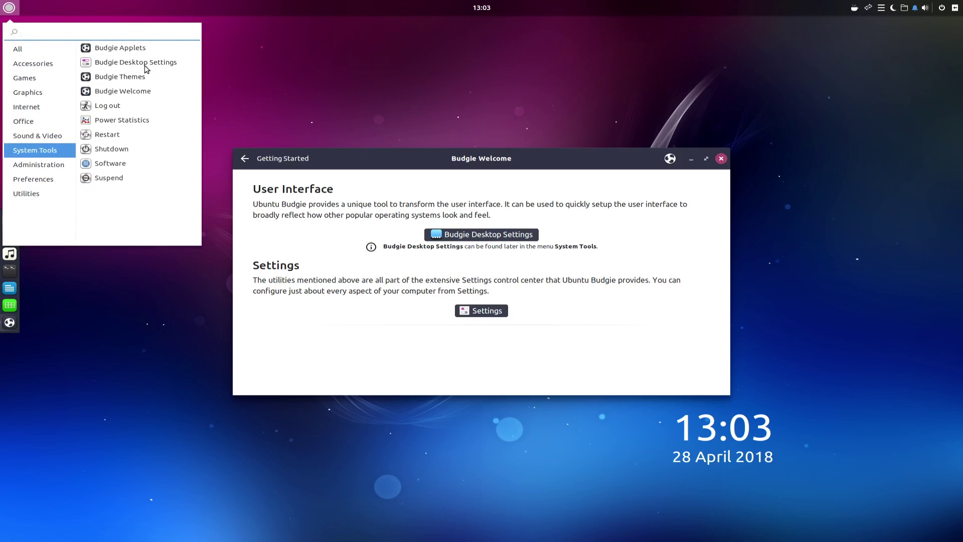
{"action": "left_click", "coordinate": [497, 269]}
{"action": "left_click", "coordinate": [245, 158]}
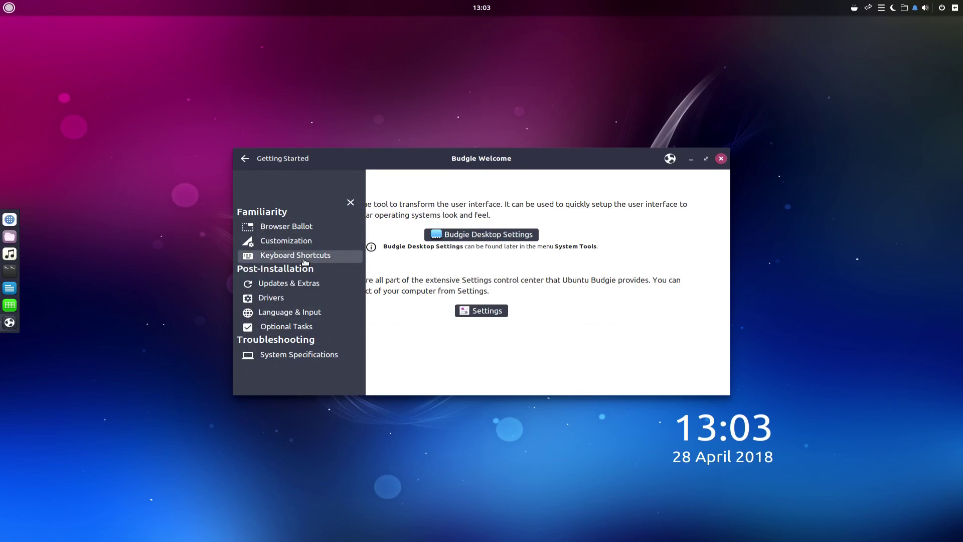
{"action": "left_click", "coordinate": [305, 257]}
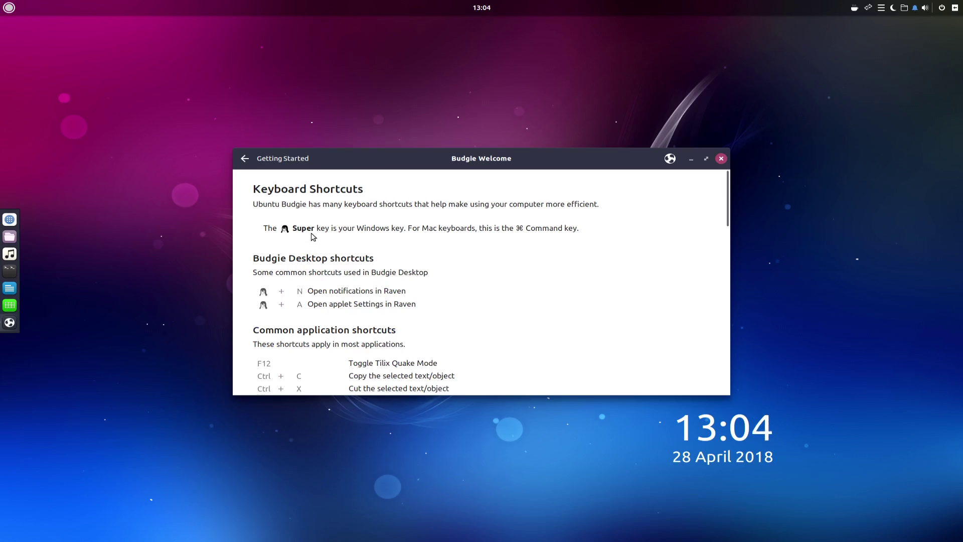
{"action": "scroll", "coordinate": [445, 246], "scroll_direction": "down", "scroll_amount": 5}
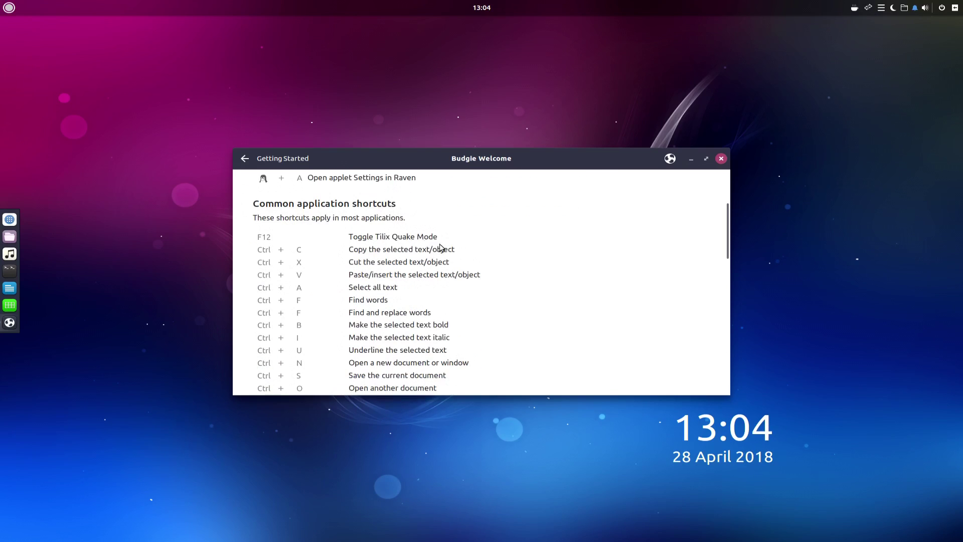
{"action": "scroll", "coordinate": [445, 252], "scroll_direction": "up", "scroll_amount": 5}
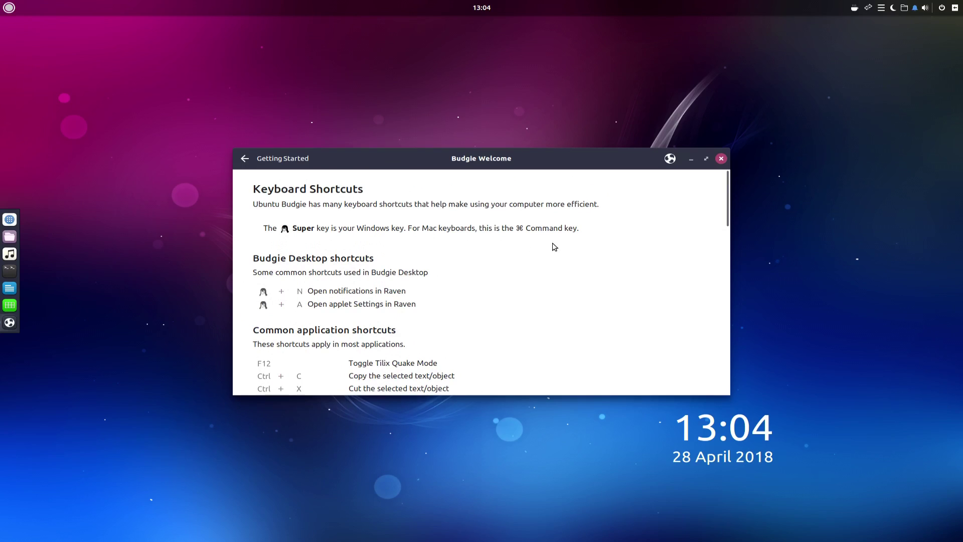
{"action": "scroll", "coordinate": [577, 263], "scroll_direction": "down", "scroll_amount": 3}
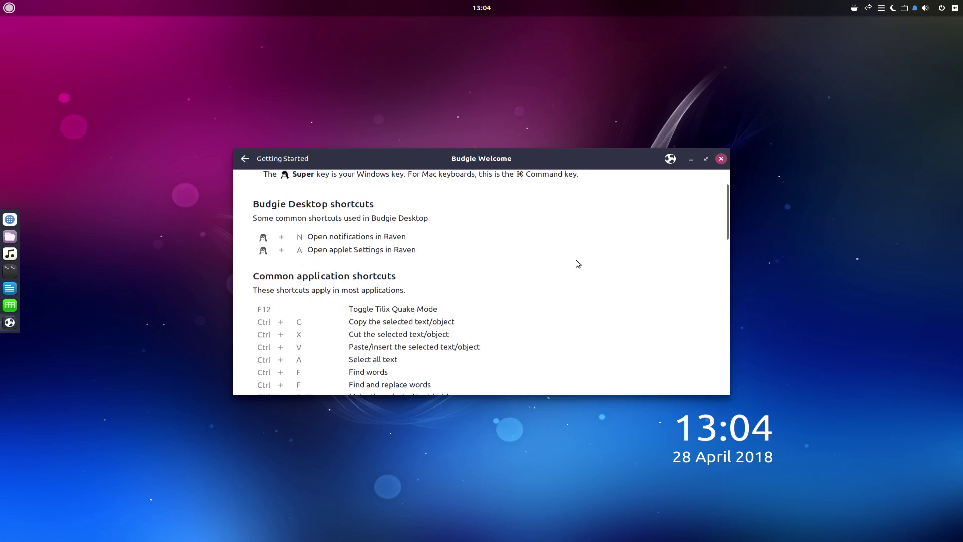
{"action": "scroll", "coordinate": [555, 259], "scroll_direction": "down", "scroll_amount": 8}
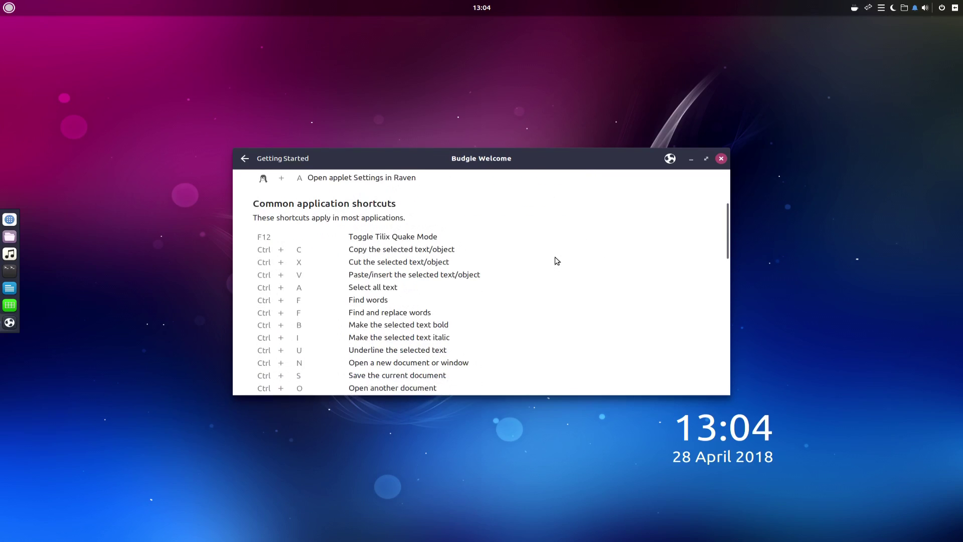
{"action": "scroll", "coordinate": [556, 259], "scroll_direction": "up", "scroll_amount": 9}
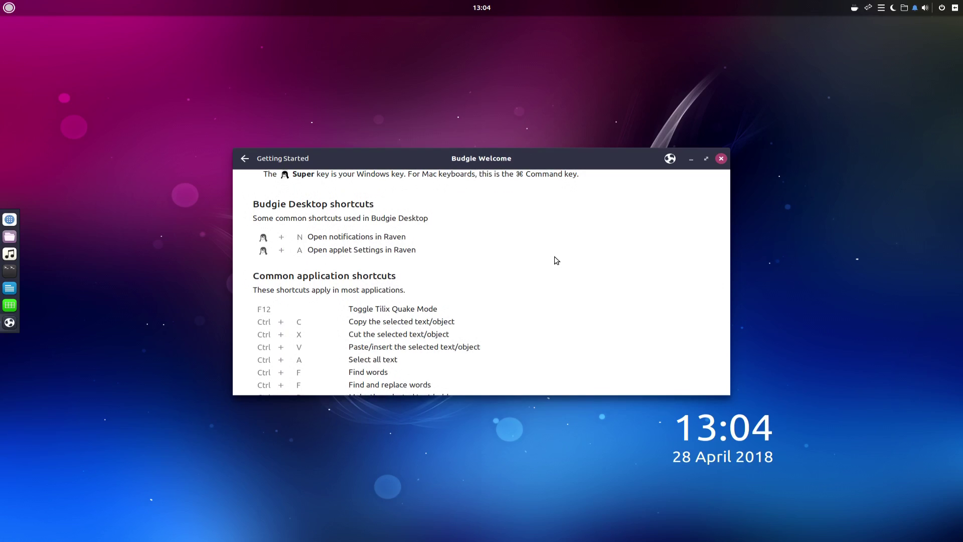
{"action": "key", "text": "super+a"}
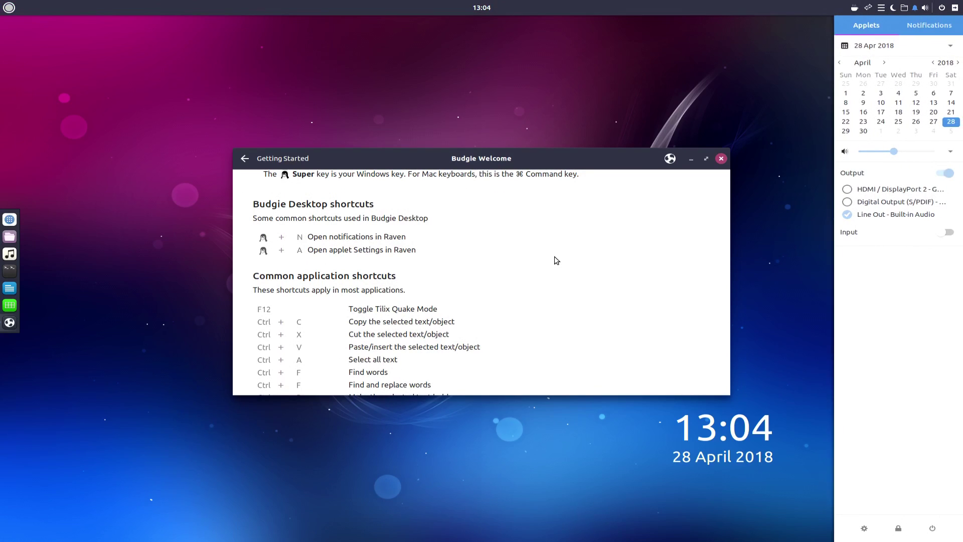
{"action": "key", "text": "super+a"}
{"action": "key", "text": "super+a"}
{"action": "key", "text": "super+a"}
{"action": "key", "text": "super+a"}
{"action": "key", "text": "super+a"}
{"action": "key", "text": "super+a"}
{"action": "key", "text": "super+a"}
{"action": "key", "text": "super+a"}
{"action": "key", "text": "super+a"}
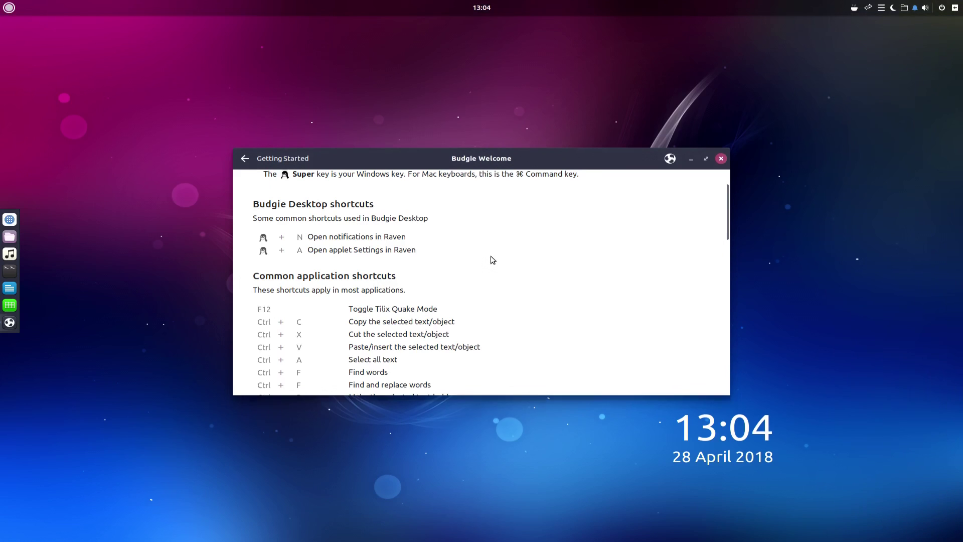
{"action": "key", "text": "super+n"}
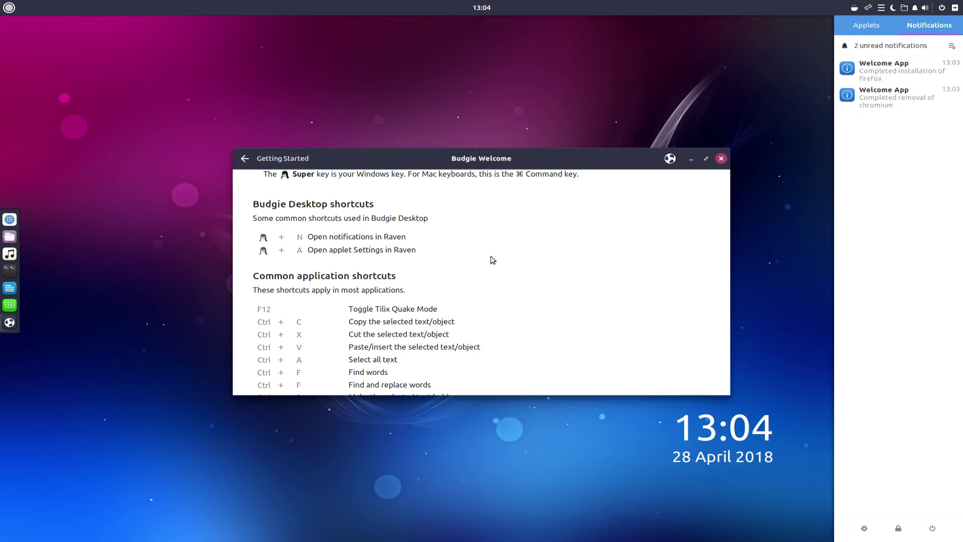
{"action": "key", "text": "super+n"}
{"action": "key", "text": "super+a"}
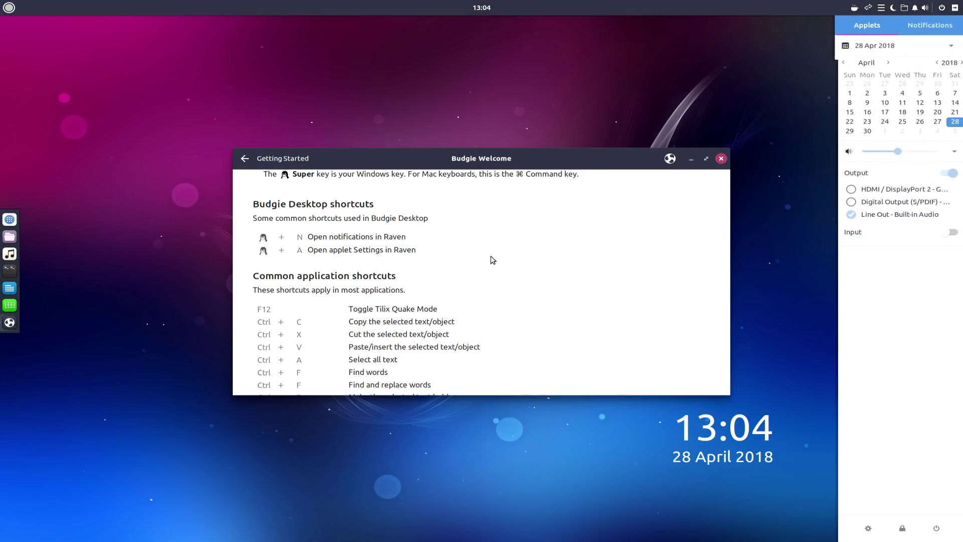
{"action": "key", "text": "super+n"}
{"action": "key", "text": "super+n"}
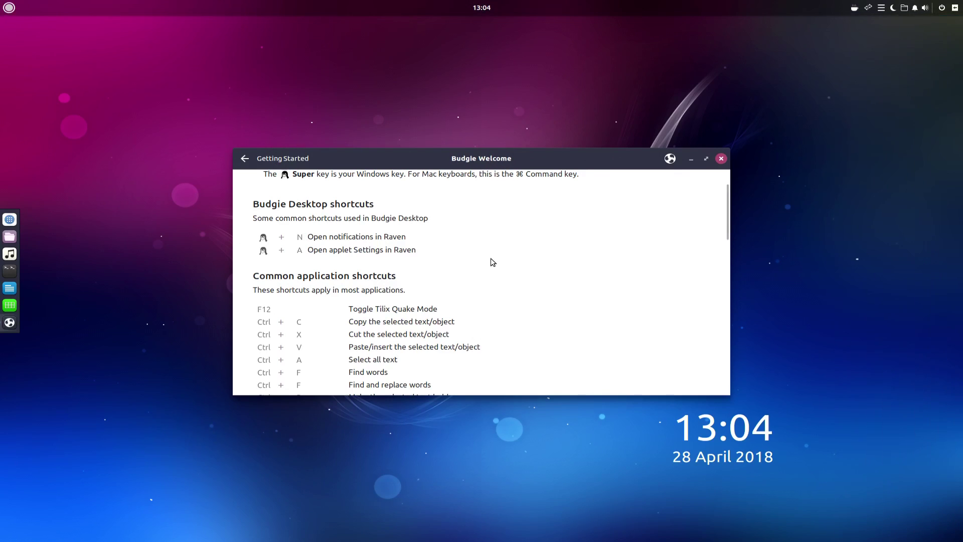
{"action": "scroll", "coordinate": [495, 265], "scroll_direction": "down", "scroll_amount": 12}
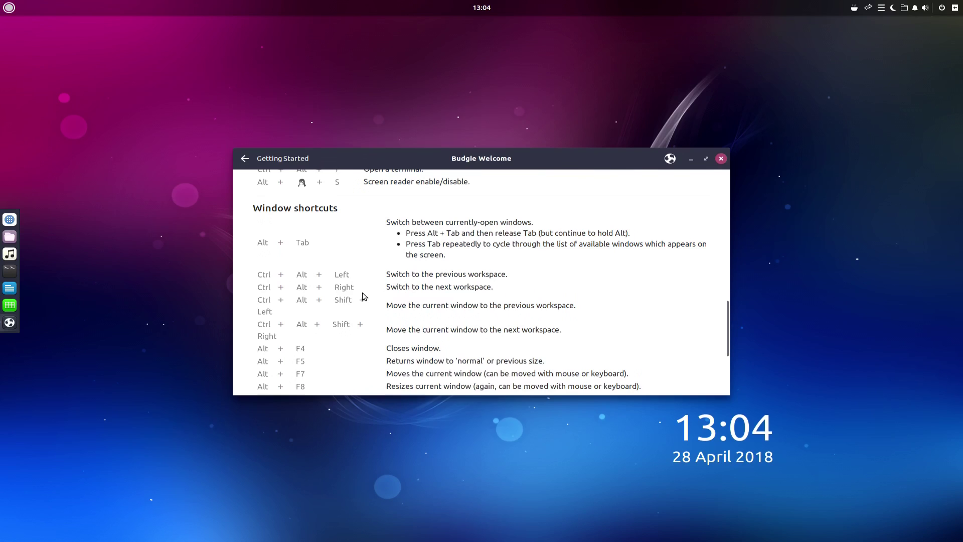
{"action": "key", "text": "ctrl+alt+Right"}
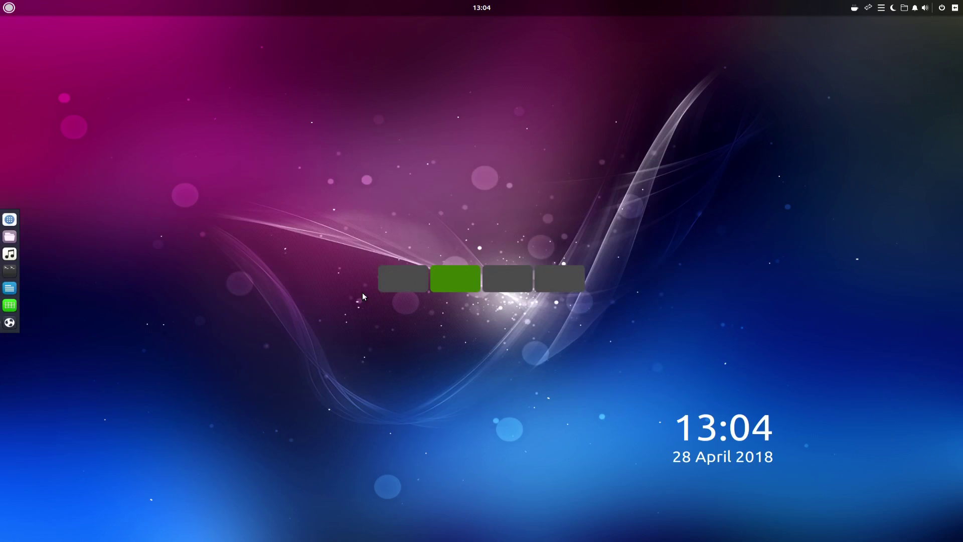
{"action": "key", "text": "ctrl+alt+Right"}
{"action": "key", "text": "ctrl+alt+Left"}
{"action": "key", "text": "ctrl+alt+Left"}
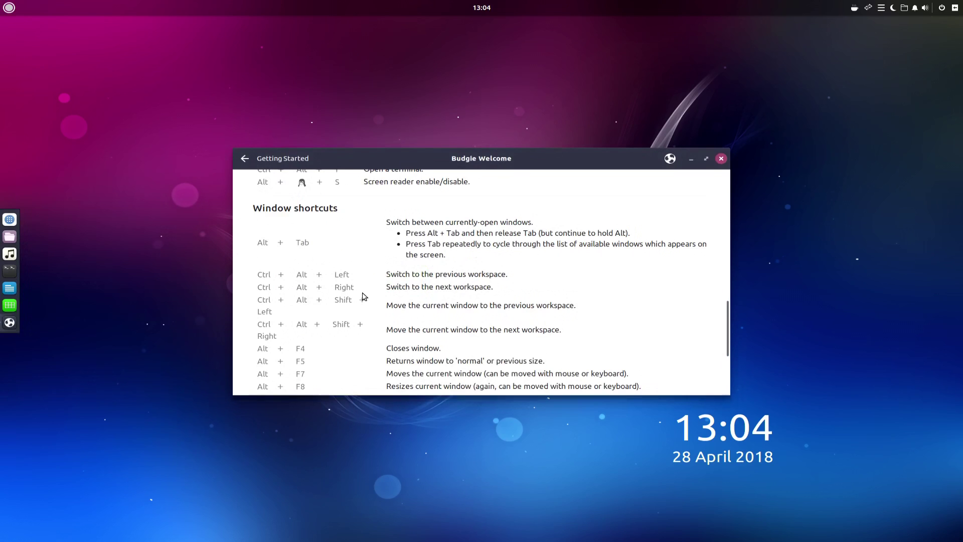
Step: Switch to the second workspace and check the caffeine and network indicators
{"action": "key", "text": "ctrl+alt+Right"}
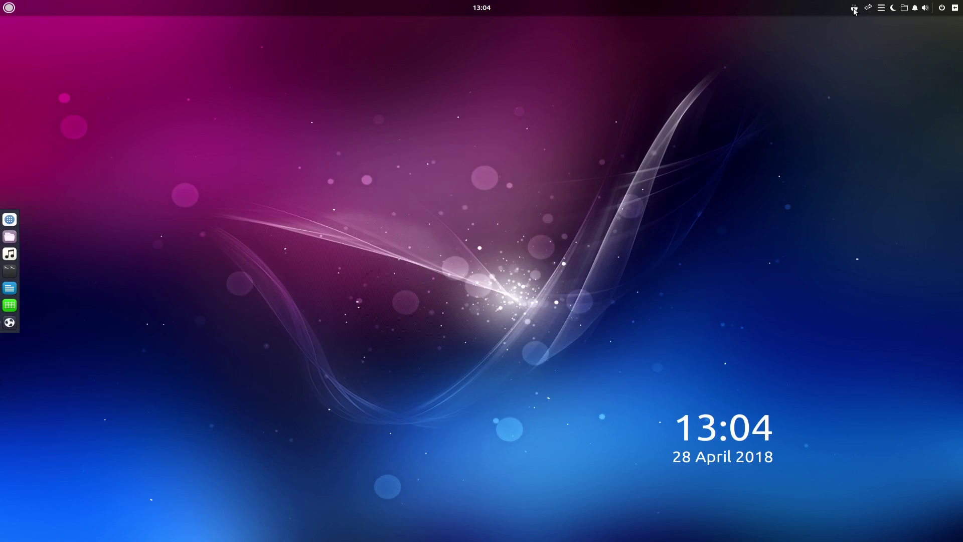
{"action": "left_click", "coordinate": [854, 8]}
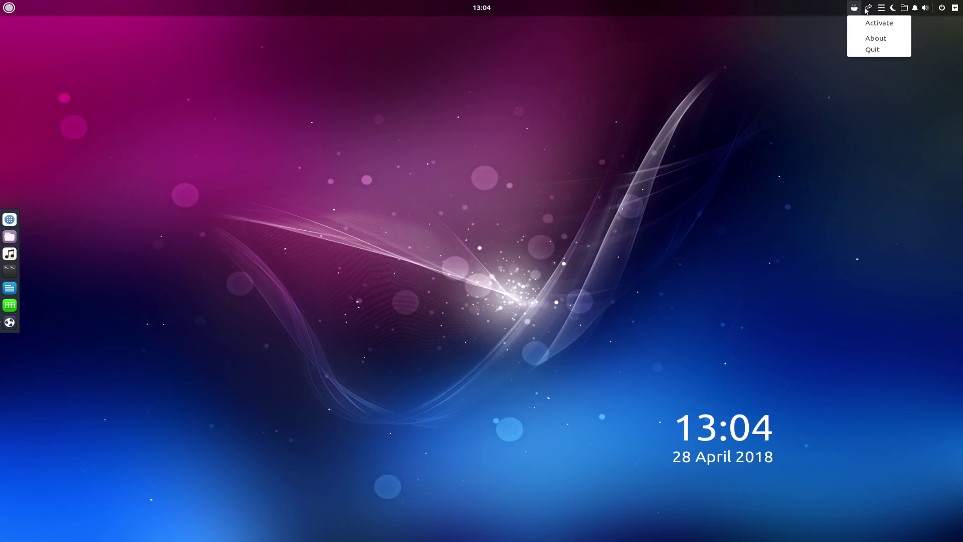
{"action": "left_click", "coordinate": [869, 9]}
{"action": "left_click", "coordinate": [868, 8]}
Step: Replace the QuickNote note's text with 'test', then reopen it and undo the edit
{"action": "left_click", "coordinate": [882, 8]}
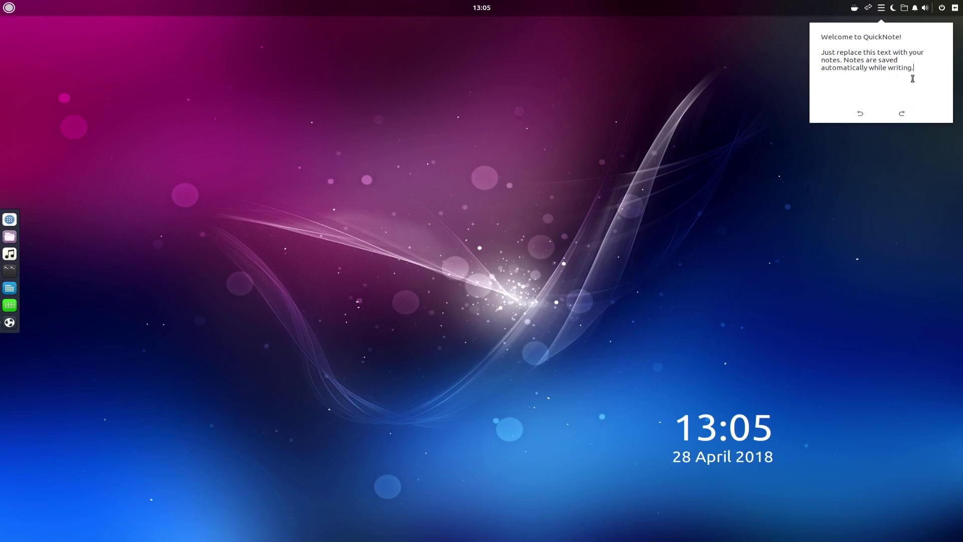
{"action": "left_click_drag", "start_coordinate": [915, 68], "coordinate": [832, 36]}
{"action": "left_click", "coordinate": [899, 68]}
{"action": "left_click_drag", "start_coordinate": [917, 75], "coordinate": [807, 28]}
{"action": "type", "text": "test"}
{"action": "left_click", "coordinate": [757, 50]}
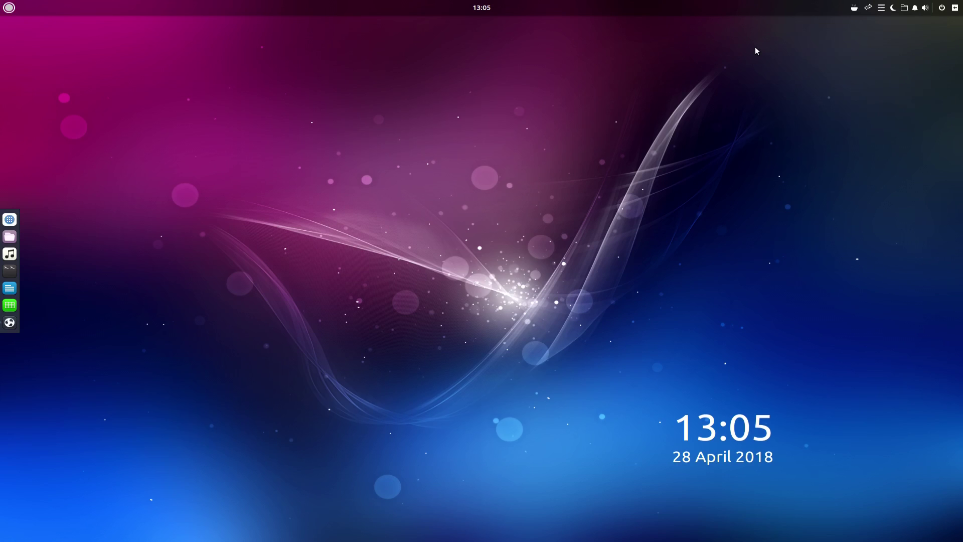
{"action": "left_click", "coordinate": [879, 9]}
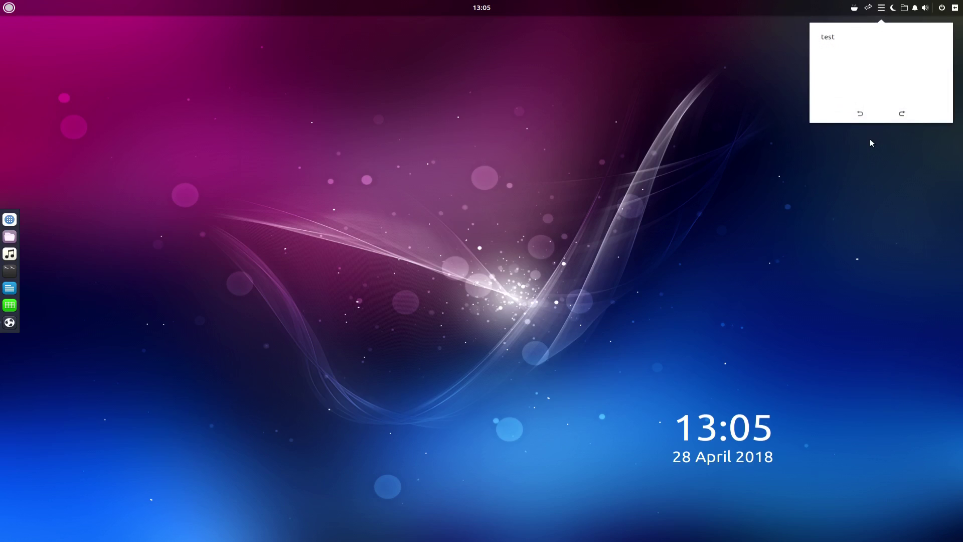
{"action": "left_click", "coordinate": [861, 113]}
{"action": "left_click", "coordinate": [880, 149]}
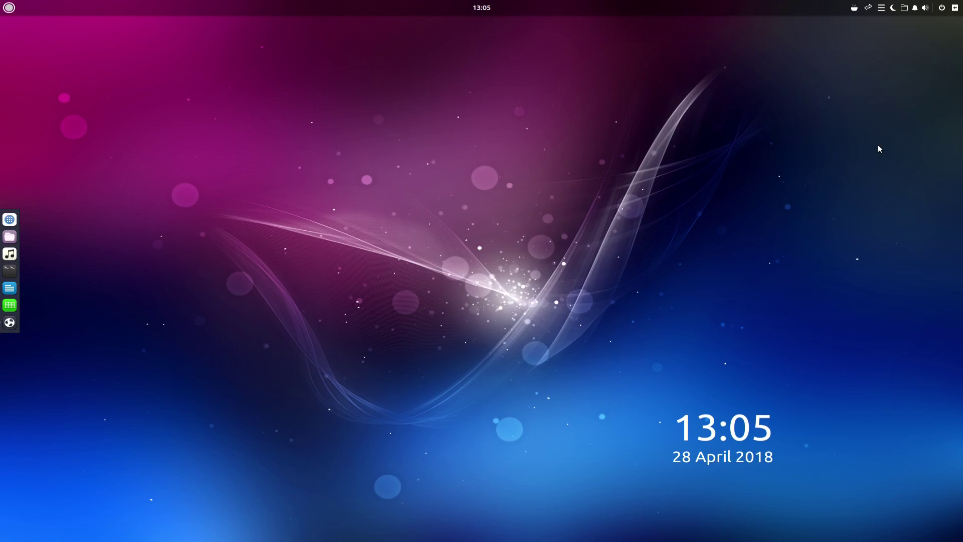
Step: Open and close the Night Light, Places, notifications and sound volume popovers
{"action": "left_click", "coordinate": [893, 9]}
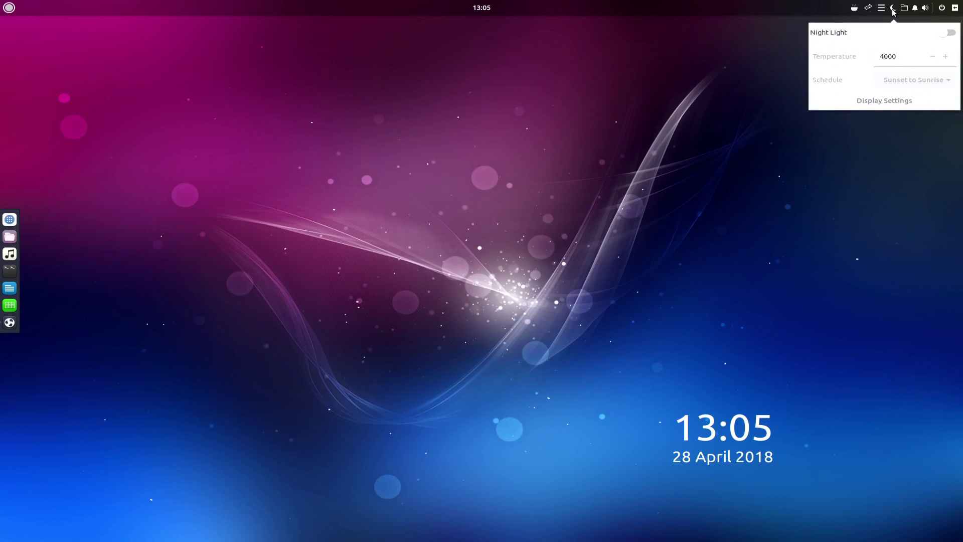
{"action": "left_click", "coordinate": [893, 9]}
{"action": "left_click", "coordinate": [903, 9]}
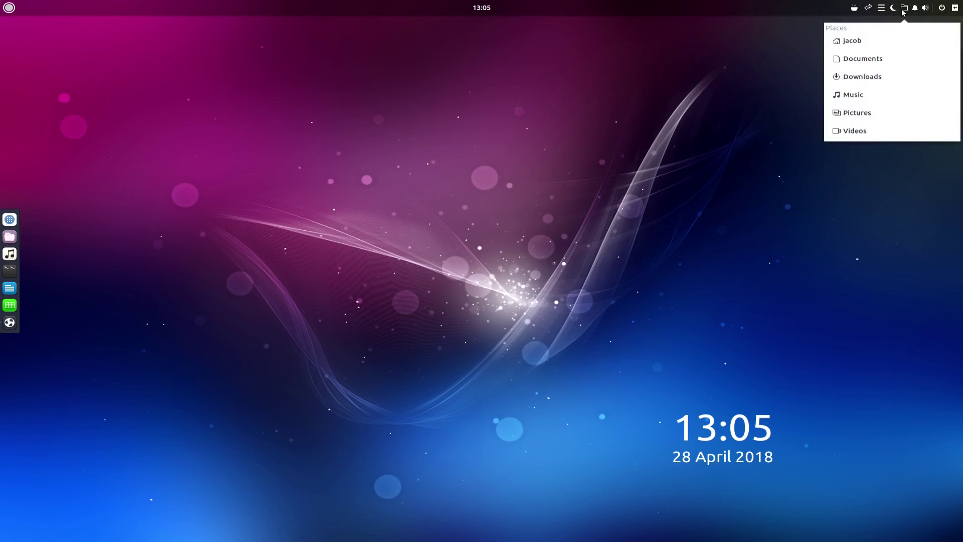
{"action": "left_click", "coordinate": [907, 12]}
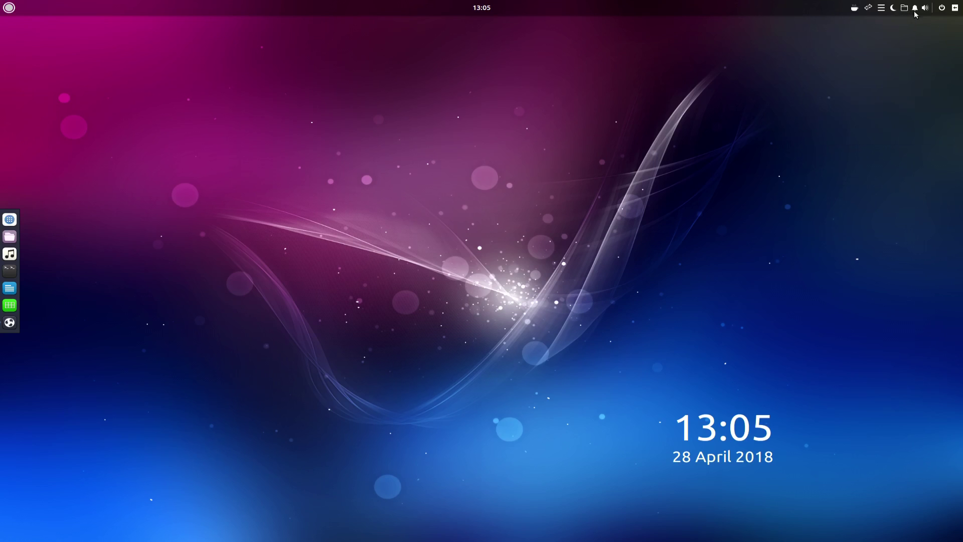
{"action": "left_click", "coordinate": [915, 8]}
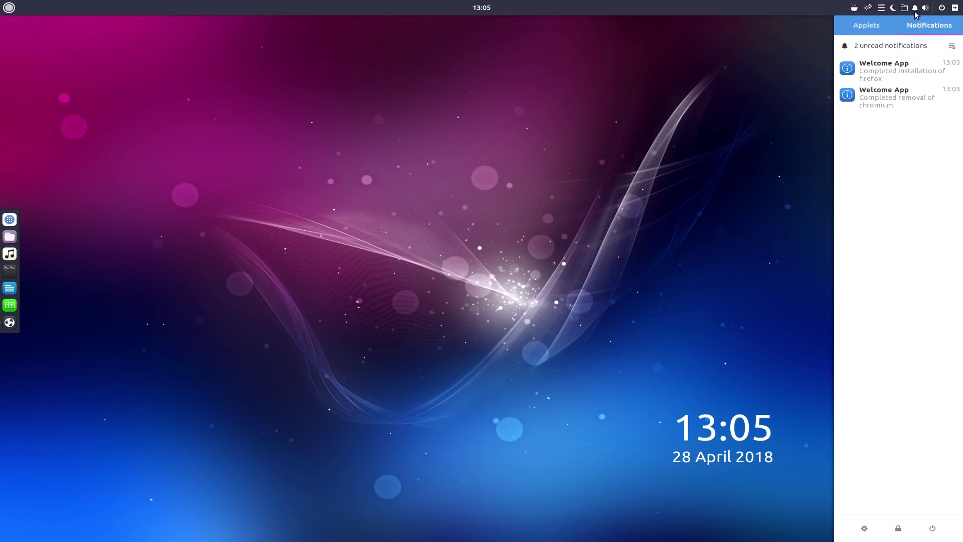
{"action": "left_click", "coordinate": [916, 10]}
{"action": "left_click", "coordinate": [927, 14]}
{"action": "left_click", "coordinate": [927, 15]}
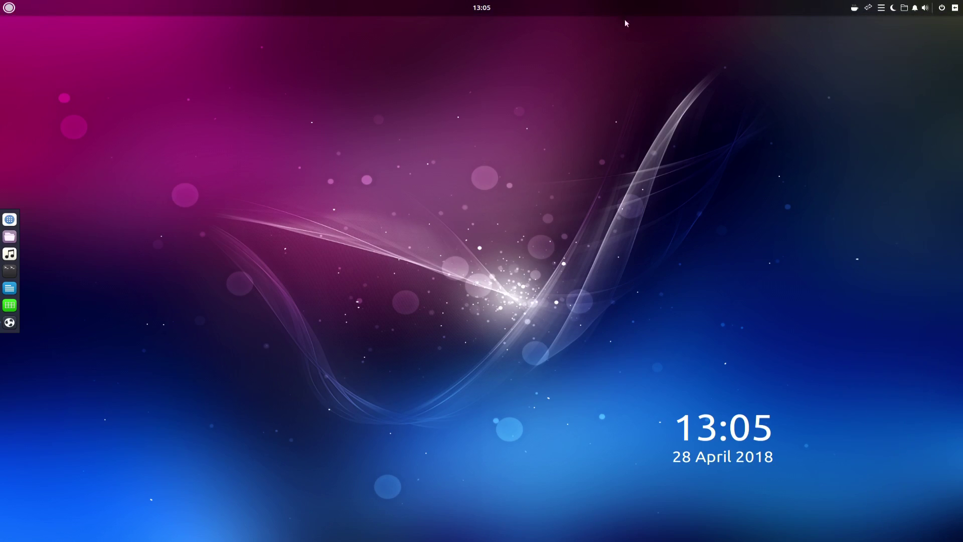
Step: Look at the clock's date and time options, the application menu and Raven, closing each
{"action": "left_click", "coordinate": [470, 9]}
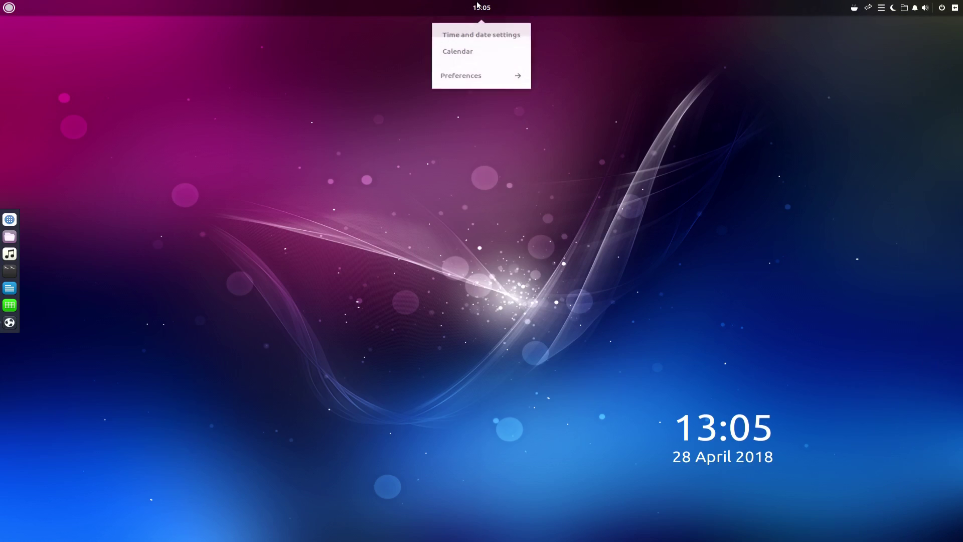
{"action": "left_click", "coordinate": [481, 11]}
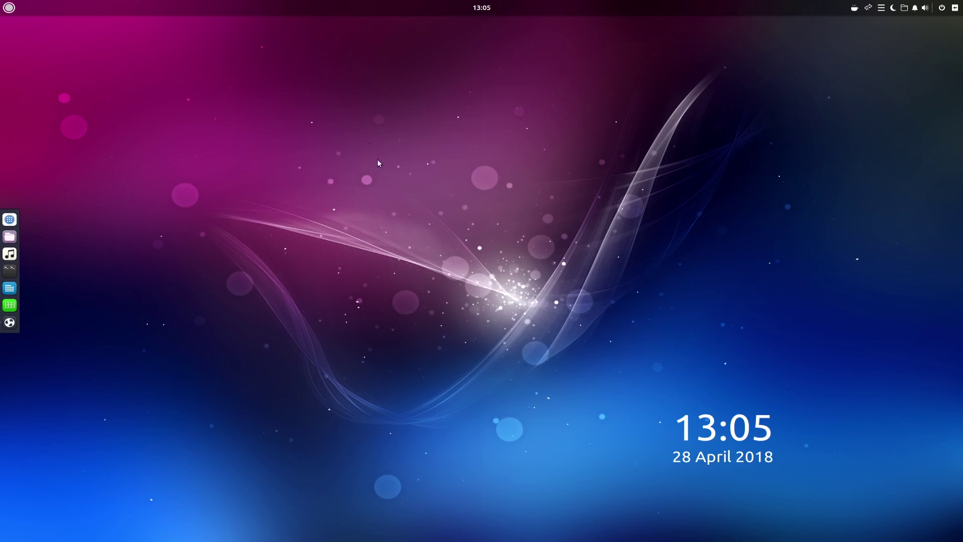
{"action": "left_click", "coordinate": [478, 9]}
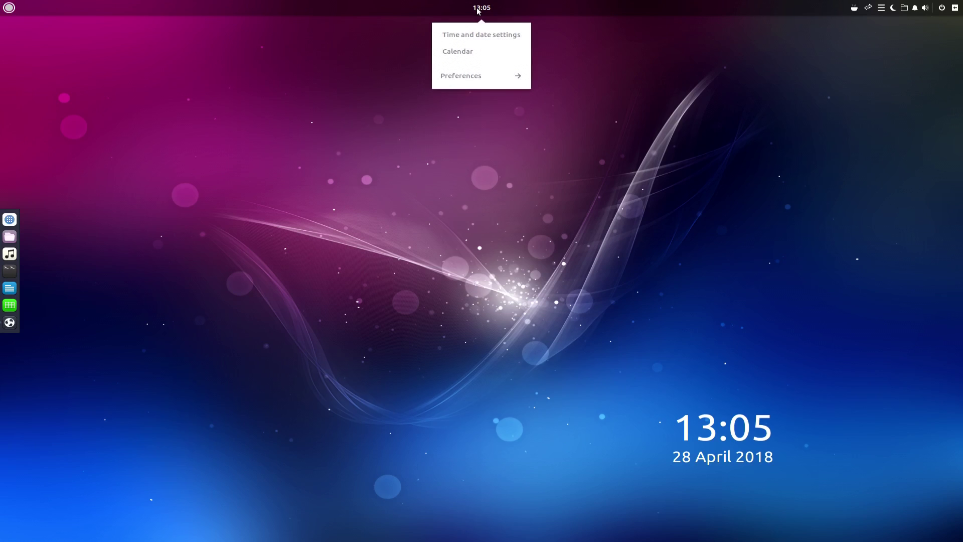
{"action": "key", "text": "super"}
{"action": "key", "text": "Escape"}
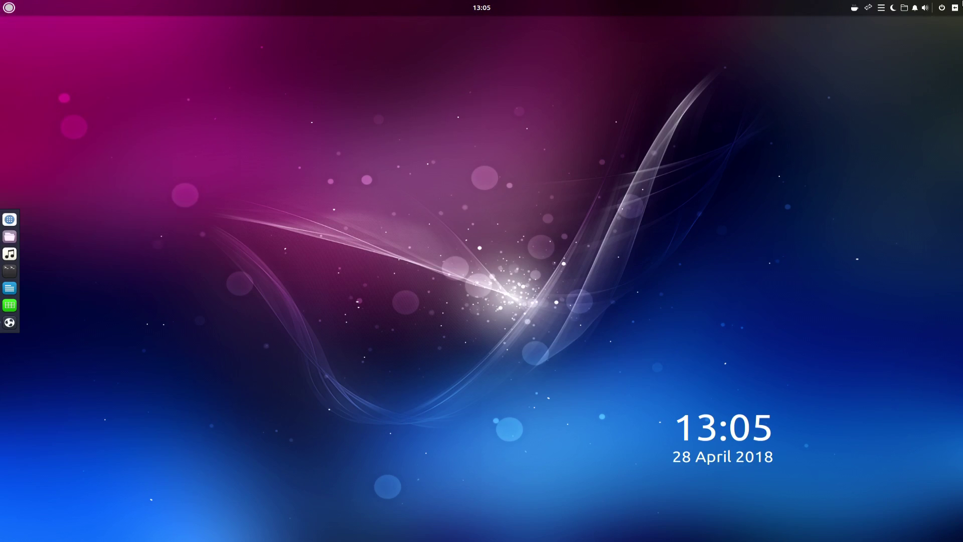
{"action": "left_click", "coordinate": [955, 8]}
{"action": "left_click", "coordinate": [955, 8]}
Step: Bring Budgie Welcome back with Alt+Tab and view its window management menu
{"action": "key", "text": "alt+Tab"}
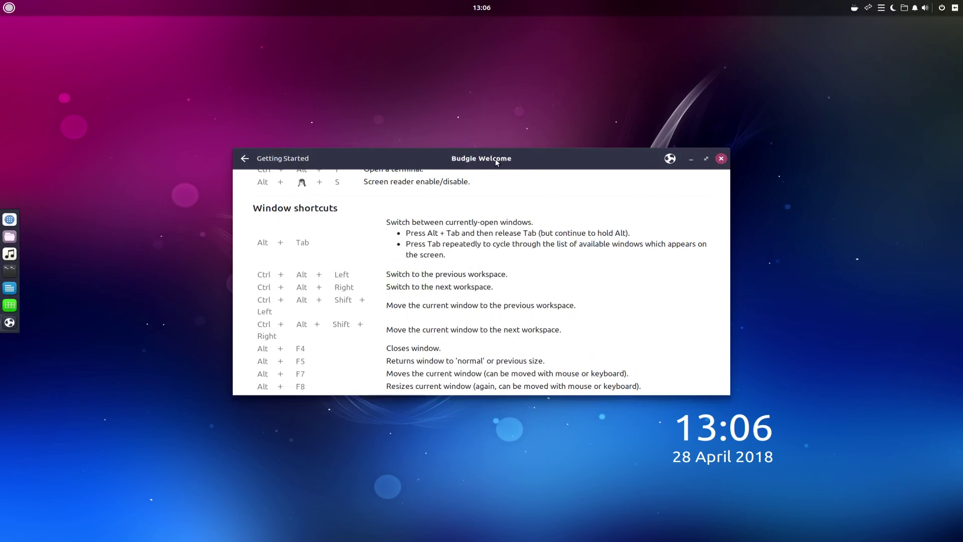
{"action": "right_click", "coordinate": [496, 160]}
{"action": "mouse_move", "coordinate": [565, 261]}
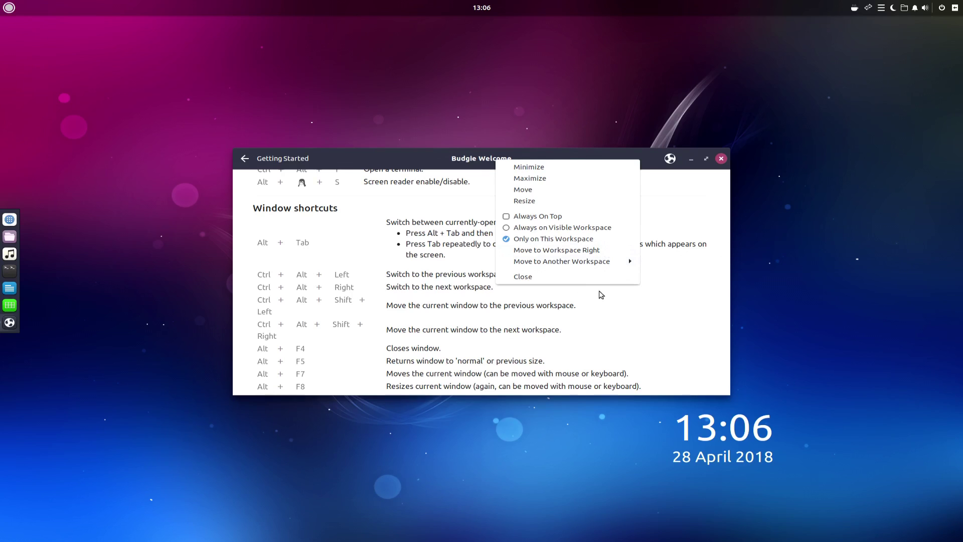
{"action": "left_click", "coordinate": [592, 315]}
{"action": "scroll", "coordinate": [582, 311], "scroll_direction": "down", "scroll_amount": 3}
{"action": "scroll", "coordinate": [579, 308], "scroll_direction": "down", "scroll_amount": 5}
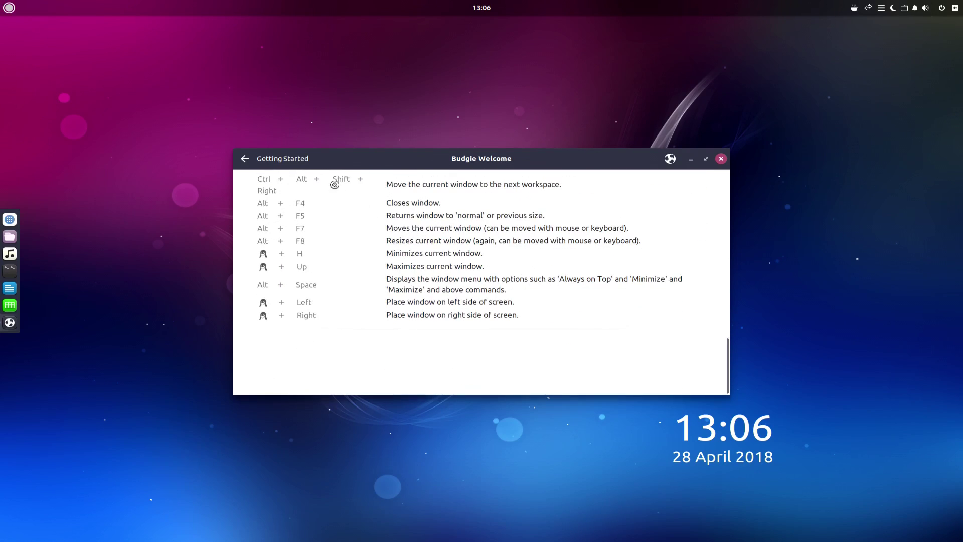
{"action": "scroll", "coordinate": [362, 211], "scroll_direction": "up", "scroll_amount": 6}
Step: Open the Updates & Extras page and scroll down to the Restricted Extras section
{"action": "left_click", "coordinate": [303, 284]}
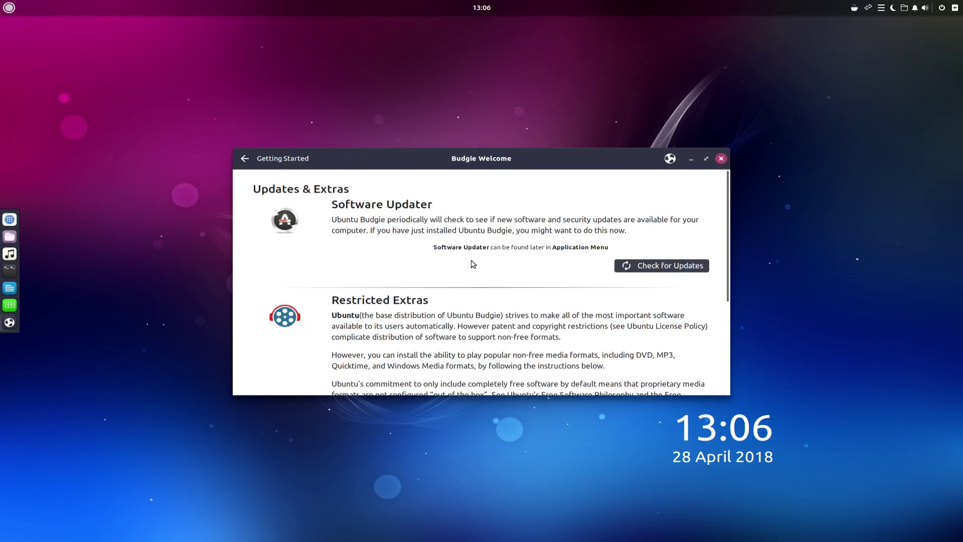
{"action": "scroll", "coordinate": [473, 261], "scroll_direction": "down", "scroll_amount": 3}
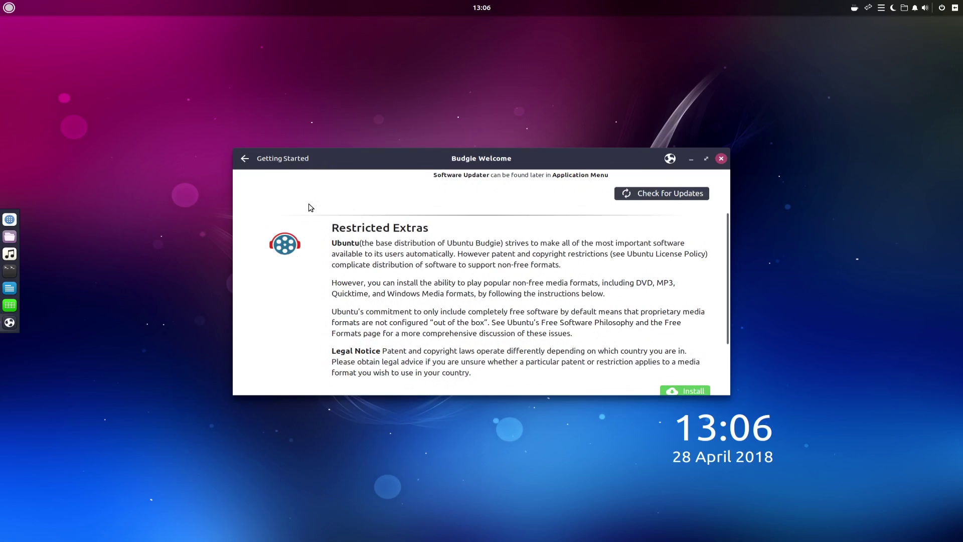
{"action": "scroll", "coordinate": [311, 208], "scroll_direction": "down", "scroll_amount": 3}
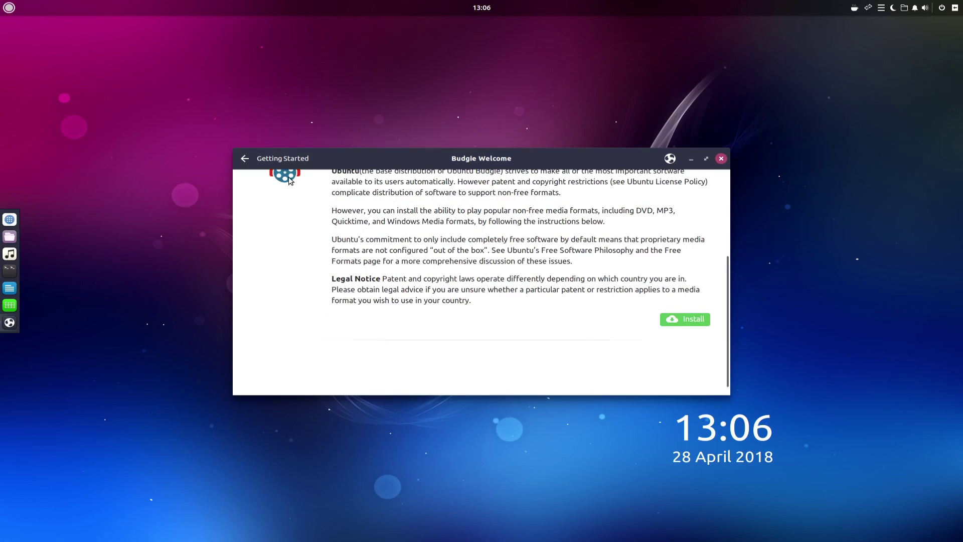
Step: Open the Drivers page and launch the Additional Drivers settings in Software & Updates
{"action": "mouse_move", "coordinate": [289, 181]}
{"action": "left_click", "coordinate": [303, 241]}
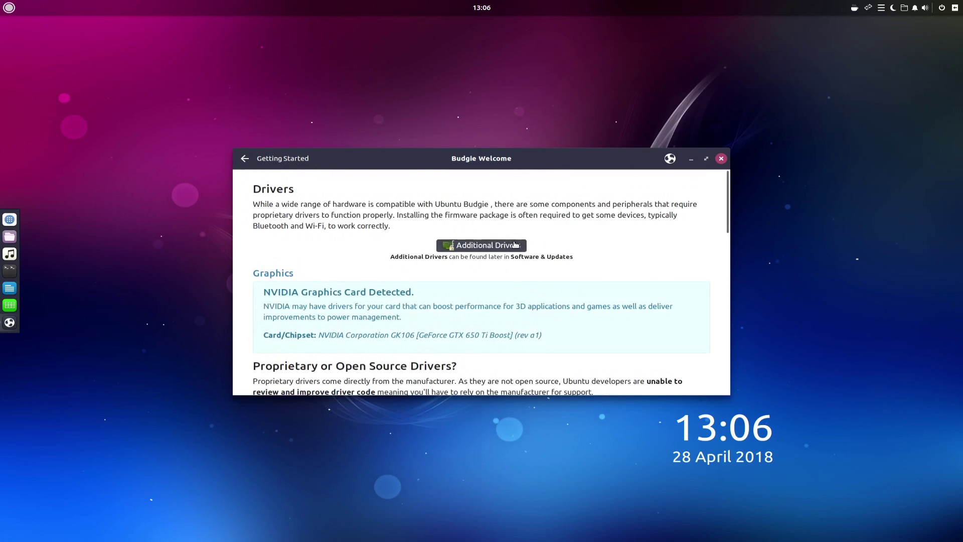
{"action": "left_click", "coordinate": [512, 245]}
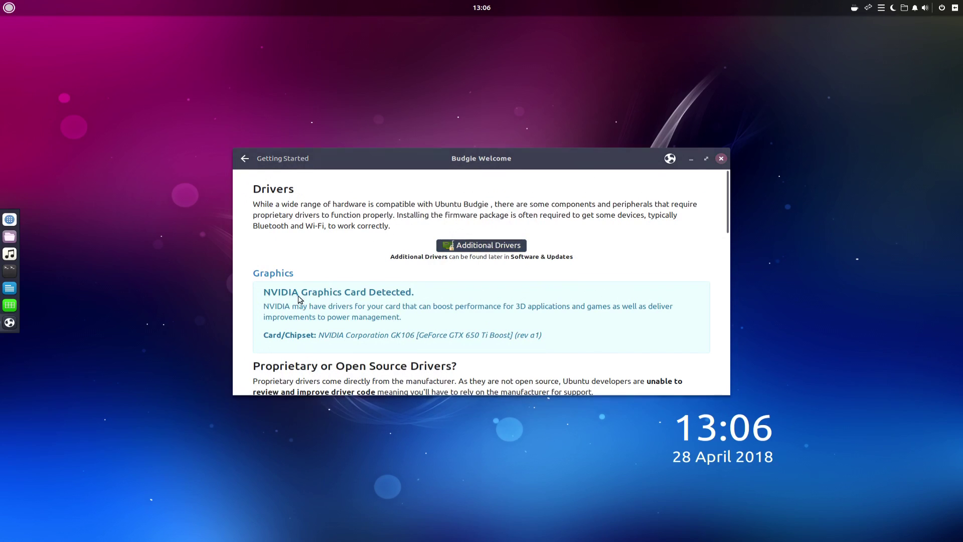
{"action": "left_click_drag", "start_coordinate": [388, 194], "coordinate": [819, 253]}
{"action": "scroll", "coordinate": [424, 286], "scroll_direction": "down", "scroll_amount": 1}
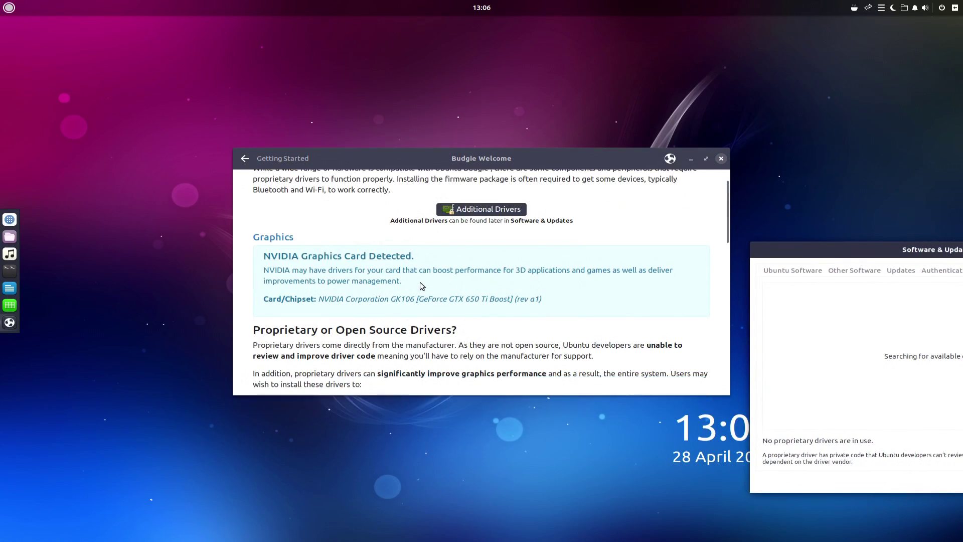
{"action": "scroll", "coordinate": [422, 286], "scroll_direction": "down", "scroll_amount": 1}
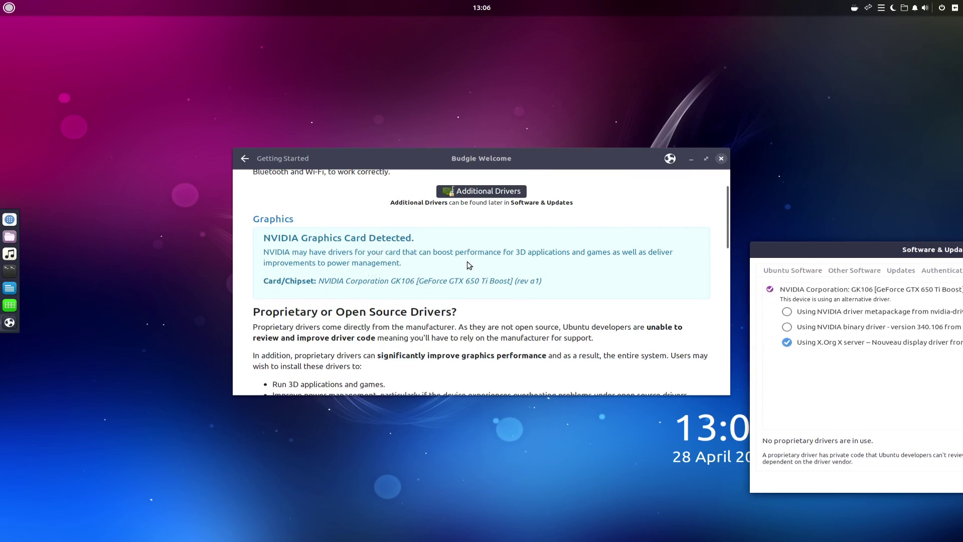
{"action": "left_click_drag", "start_coordinate": [821, 250], "coordinate": [381, 189]}
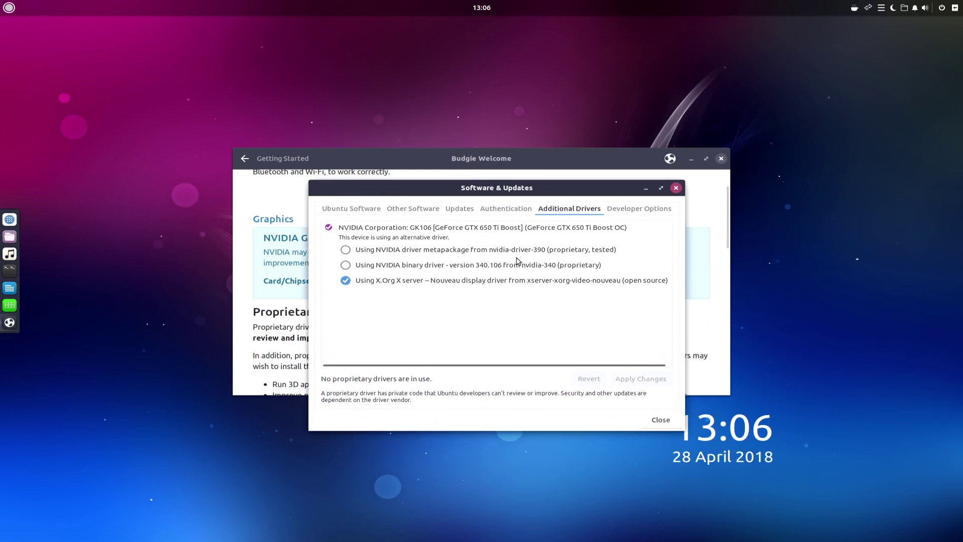
Step: Select nvidia-driver-390, apply the change and authenticate with the account password
{"action": "left_click", "coordinate": [345, 250]}
{"action": "left_click", "coordinate": [625, 379]}
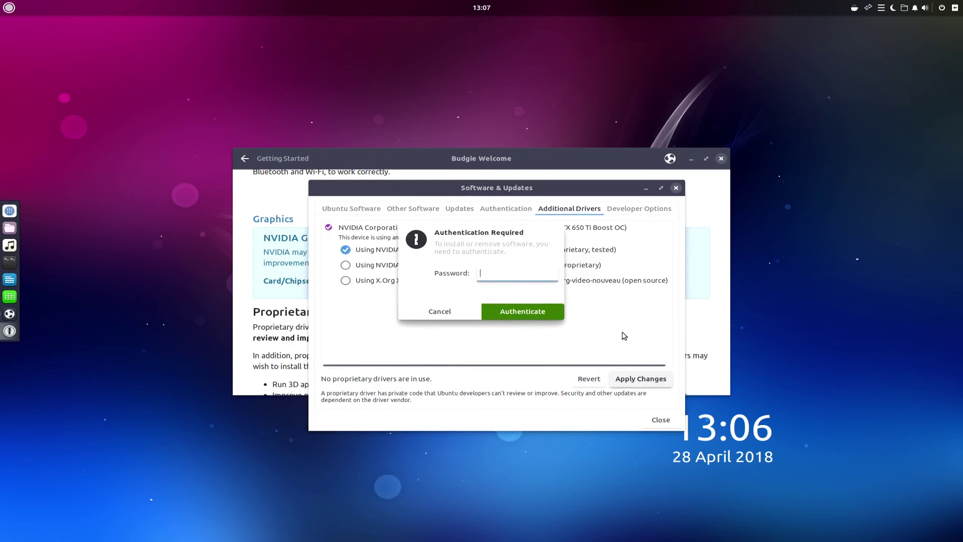
{"action": "type", "text": "**"}
{"action": "key", "text": "BackSpace"}
{"action": "key", "text": "BackSpace"}
{"action": "key", "text": "BackSpace"}
{"action": "key", "text": "BackSpace"}
{"action": "type", "text": "********"}
{"action": "key", "text": "Return"}
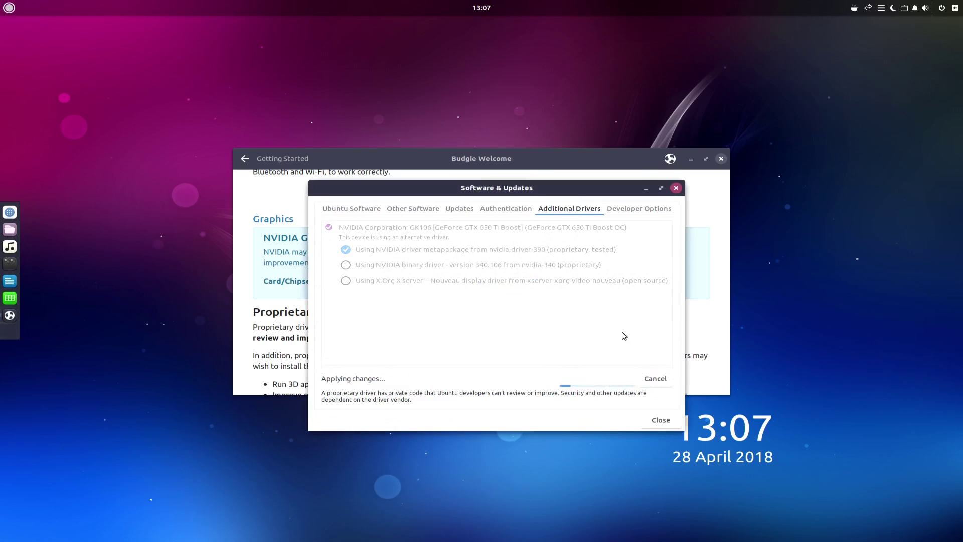
Step: Scroll through the Drivers page reporting the NVIDIA GeForce GTX 650 Ti Boost card
{"action": "scroll", "coordinate": [415, 302], "scroll_direction": "down", "scroll_amount": 2}
{"action": "scroll", "coordinate": [415, 303], "scroll_direction": "down", "scroll_amount": 4}
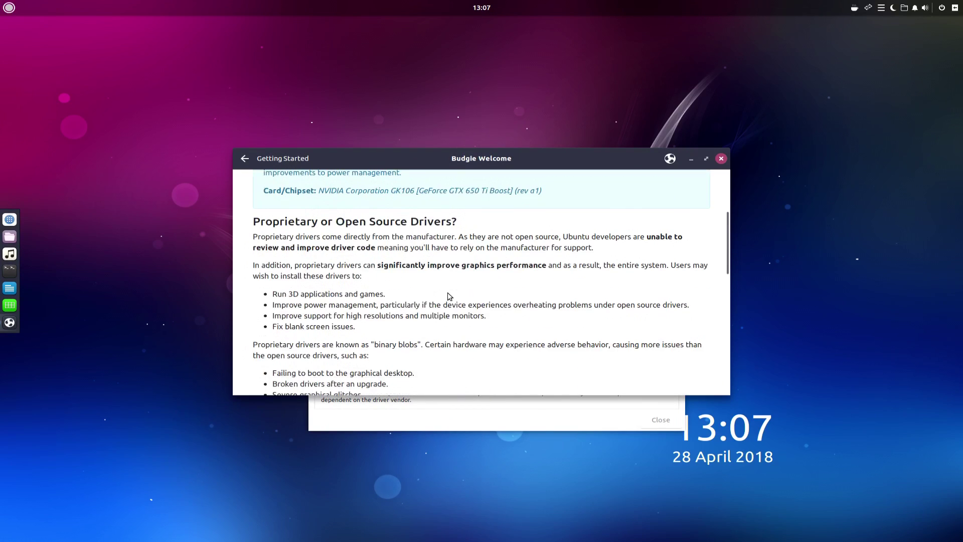
{"action": "scroll", "coordinate": [448, 296], "scroll_direction": "down", "scroll_amount": 5}
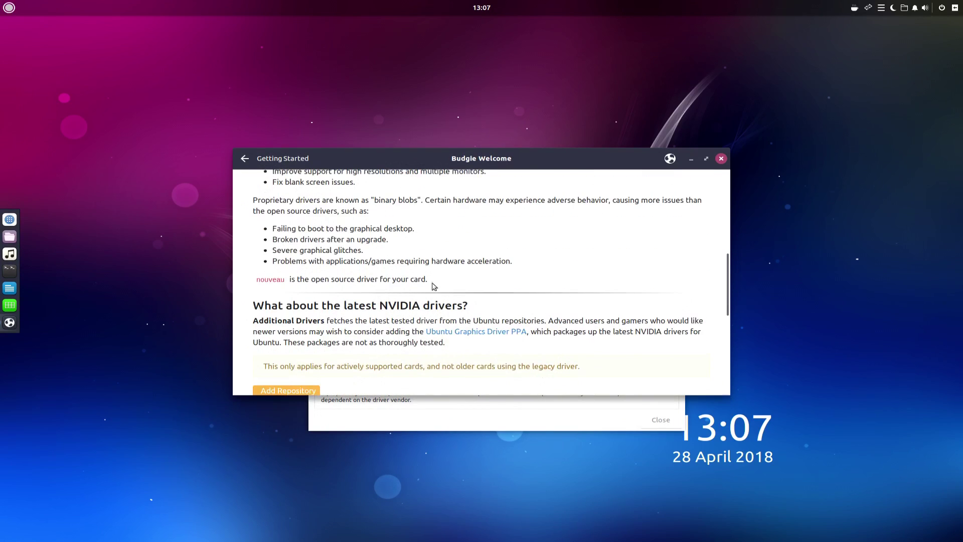
{"action": "scroll", "coordinate": [276, 281], "scroll_direction": "down", "scroll_amount": 4}
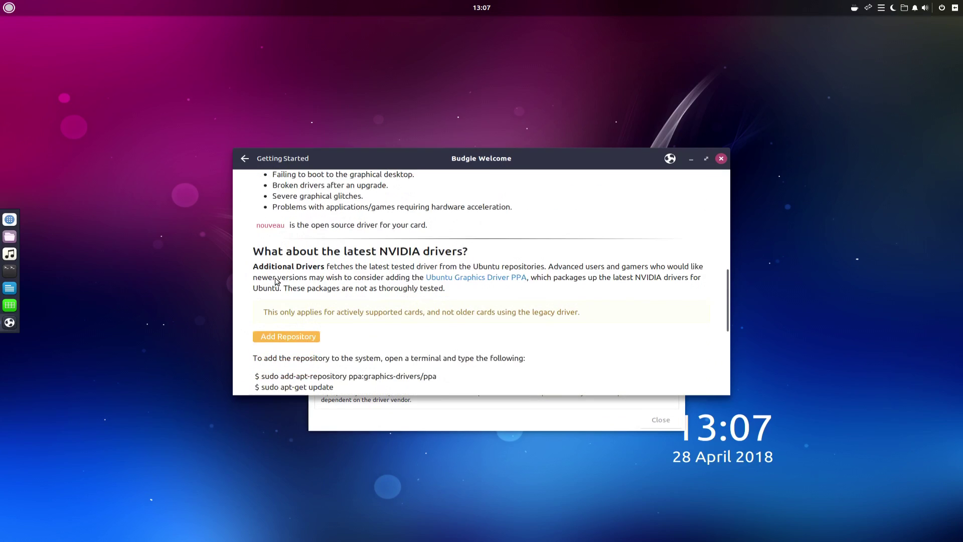
{"action": "scroll", "coordinate": [276, 281], "scroll_direction": "down", "scroll_amount": 2}
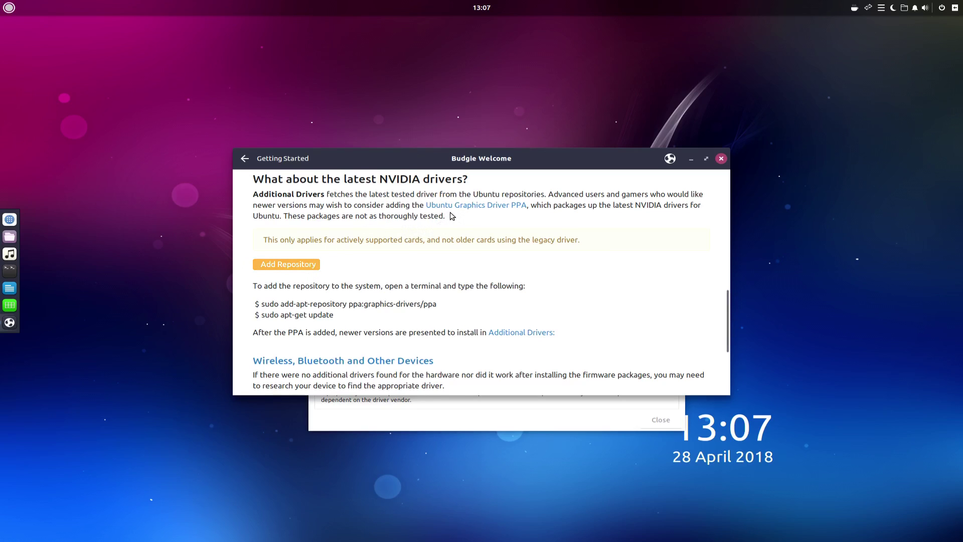
{"action": "scroll", "coordinate": [512, 261], "scroll_direction": "down", "scroll_amount": 4}
{"action": "scroll", "coordinate": [512, 258], "scroll_direction": "up", "scroll_amount": 2}
{"action": "scroll", "coordinate": [360, 281], "scroll_direction": "down", "scroll_amount": 2}
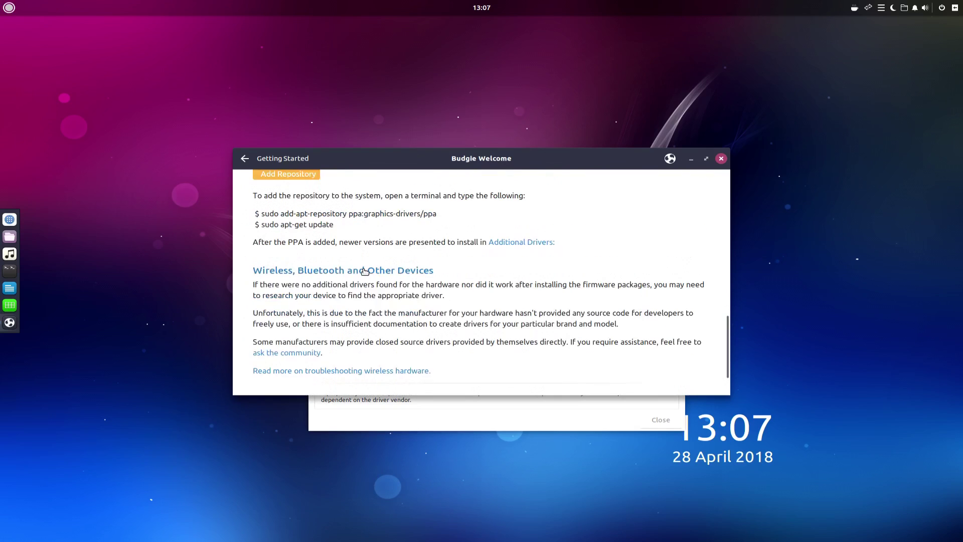
{"action": "scroll", "coordinate": [365, 273], "scroll_direction": "up", "scroll_amount": 5}
{"action": "scroll", "coordinate": [369, 270], "scroll_direction": "up", "scroll_amount": 12}
{"action": "scroll", "coordinate": [372, 269], "scroll_direction": "down", "scroll_amount": 10}
{"action": "scroll", "coordinate": [372, 268], "scroll_direction": "down", "scroll_amount": 2}
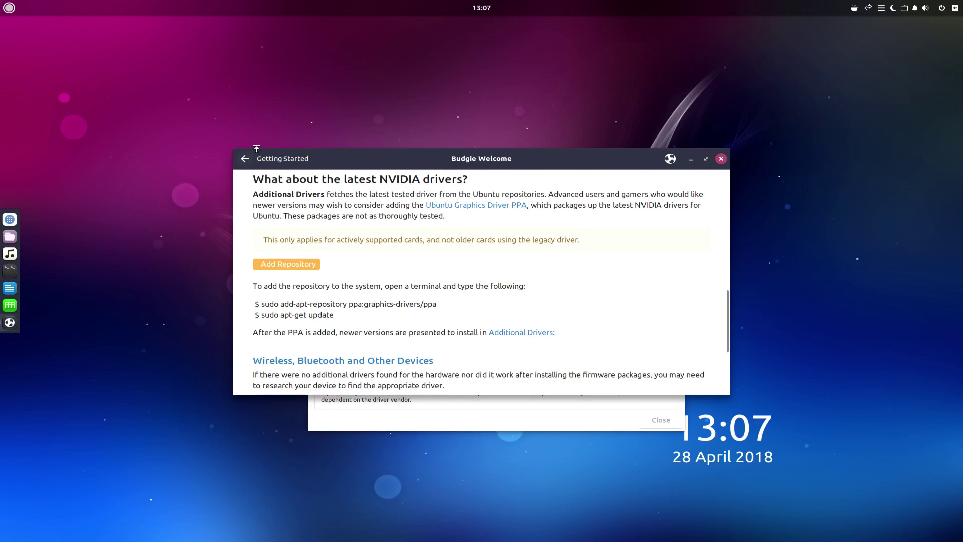
Step: Reopen Drivers from the Getting Started list to return to its top, then show the list again
{"action": "left_click", "coordinate": [246, 159]}
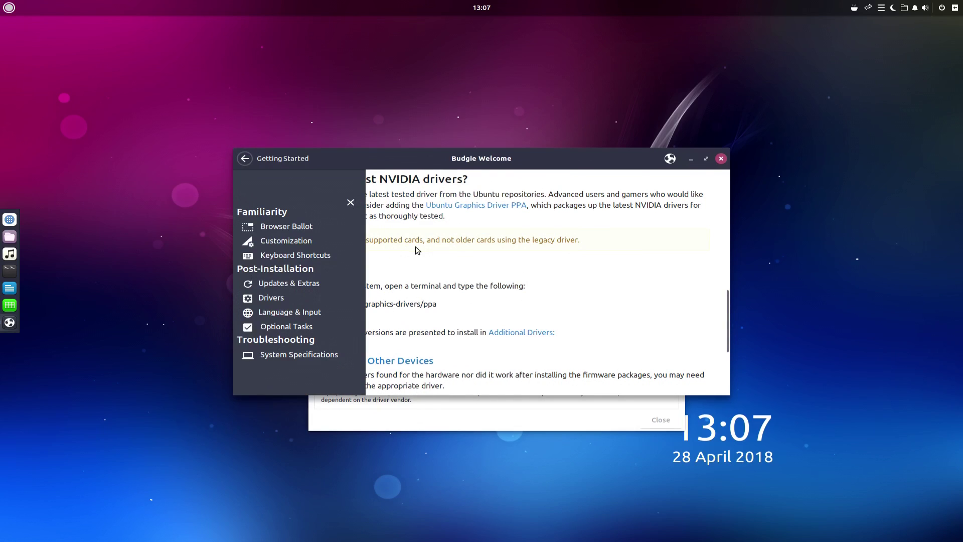
{"action": "left_click", "coordinate": [301, 297]}
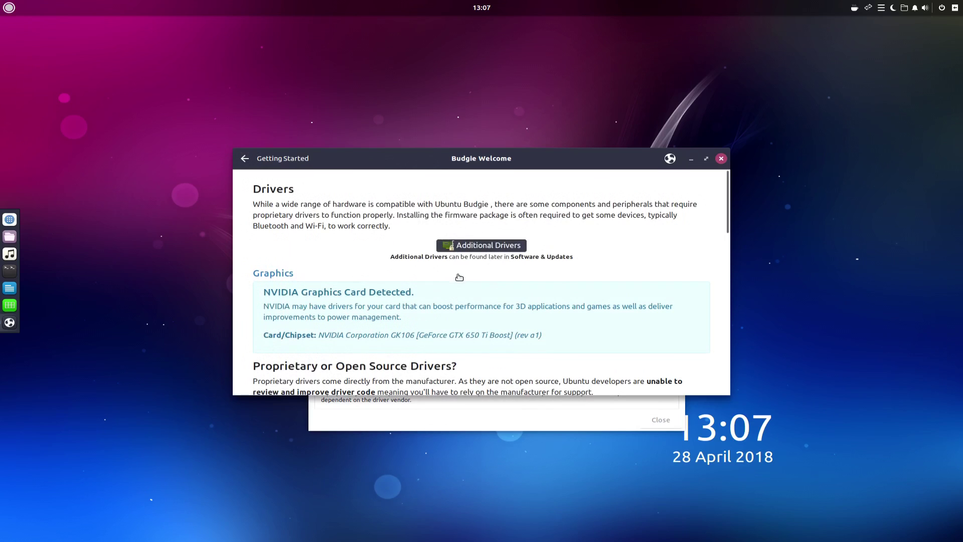
{"action": "left_click", "coordinate": [245, 159]}
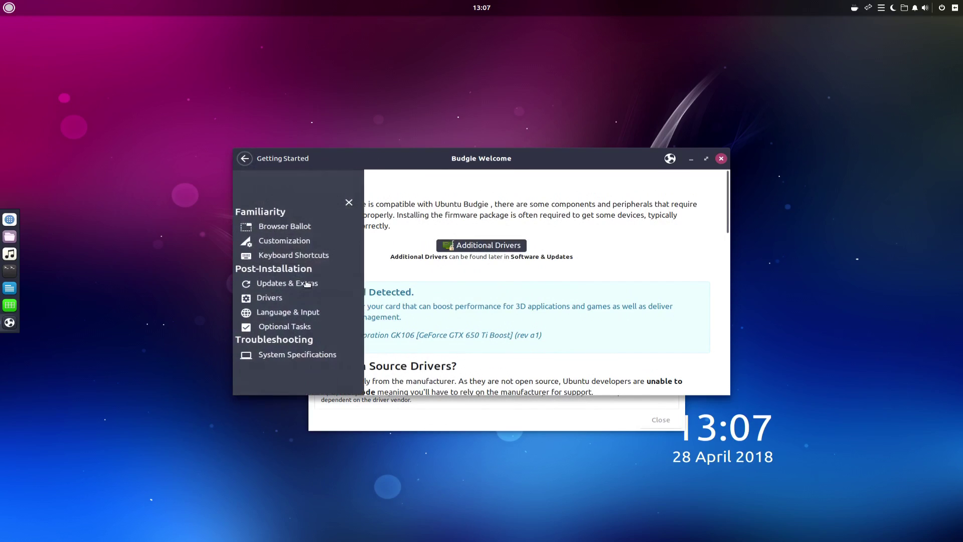
{"action": "left_click", "coordinate": [287, 327]}
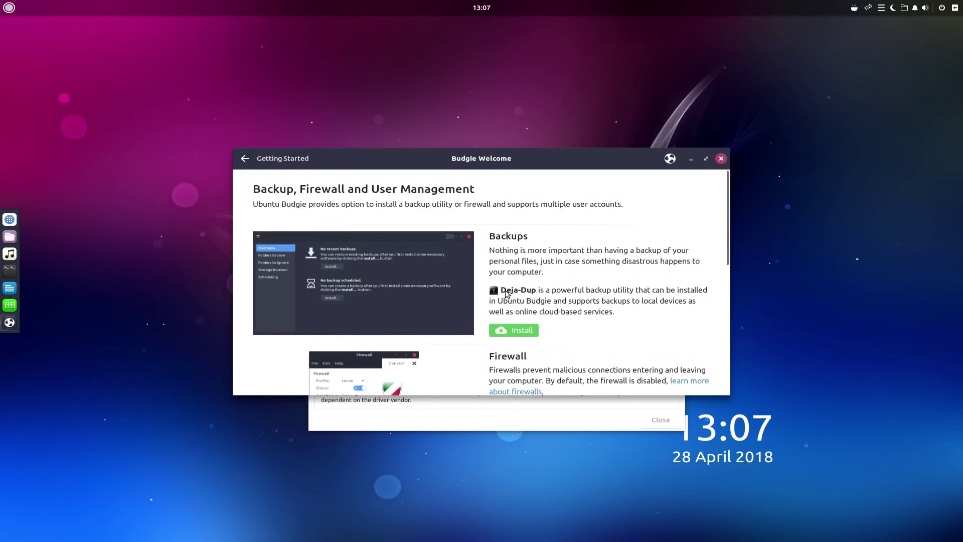
{"action": "scroll", "coordinate": [434, 279], "scroll_direction": "down", "scroll_amount": 5}
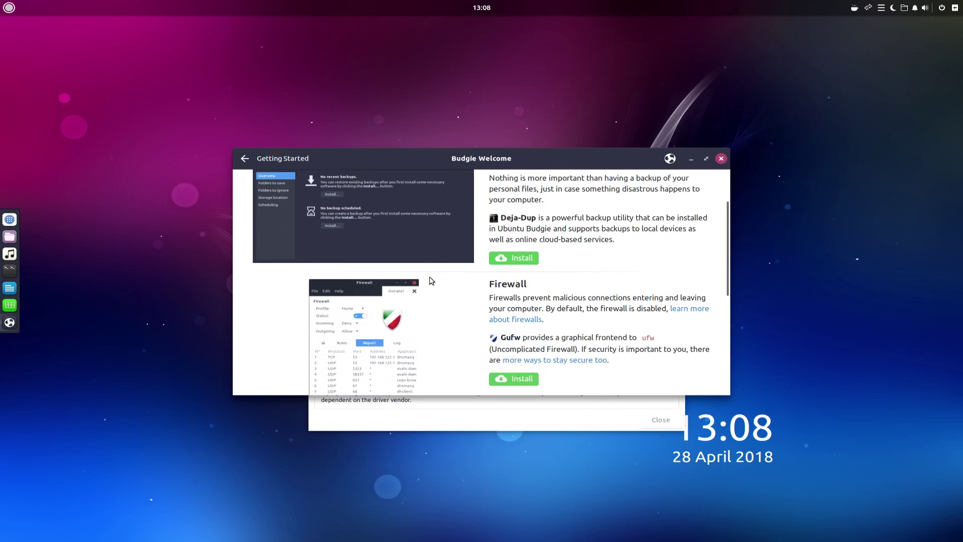
{"action": "scroll", "coordinate": [431, 278], "scroll_direction": "down", "scroll_amount": 1}
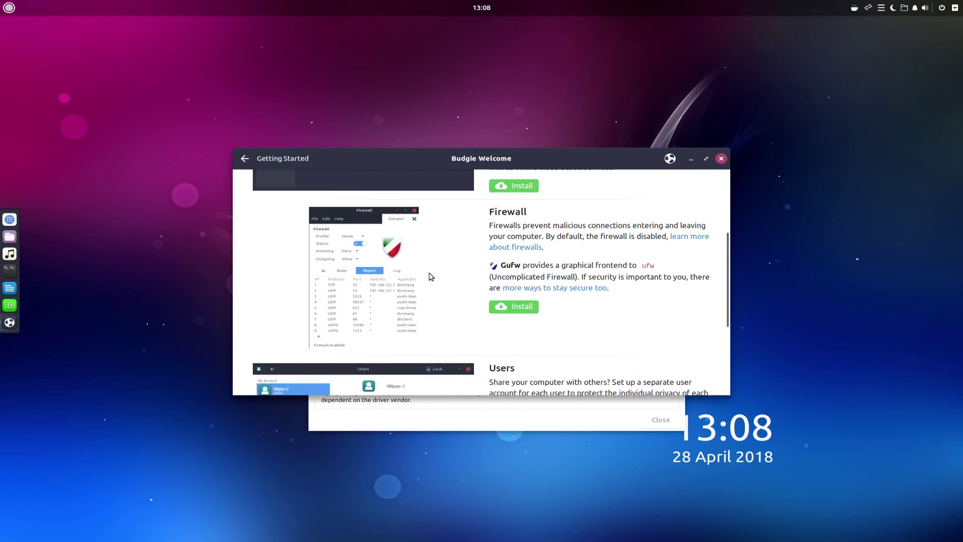
{"action": "scroll", "coordinate": [431, 277], "scroll_direction": "down", "scroll_amount": 6}
{"action": "scroll", "coordinate": [562, 311], "scroll_direction": "up", "scroll_amount": 4}
{"action": "scroll", "coordinate": [558, 319], "scroll_direction": "up", "scroll_amount": 3}
Step: Open System Specifications, scroll through its processor, component and storage details, then reopen the section list
{"action": "left_click", "coordinate": [245, 158]}
{"action": "left_click", "coordinate": [300, 356]}
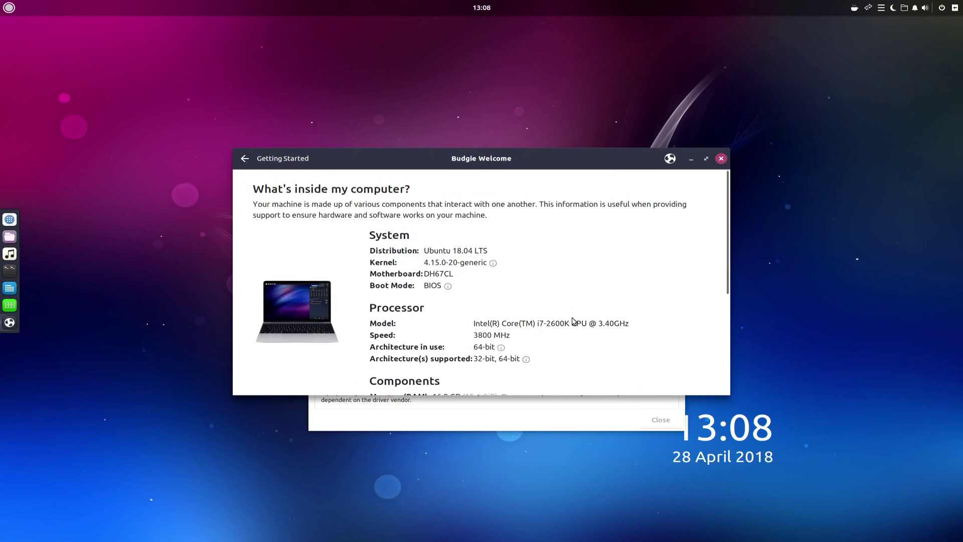
{"action": "scroll", "coordinate": [656, 283], "scroll_direction": "down", "scroll_amount": 5}
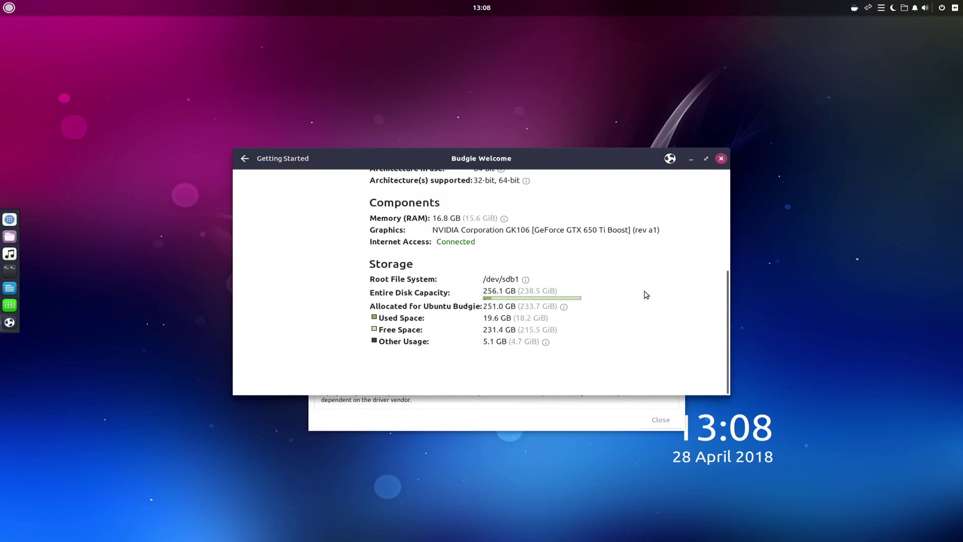
{"action": "scroll", "coordinate": [646, 295], "scroll_direction": "up", "scroll_amount": 5}
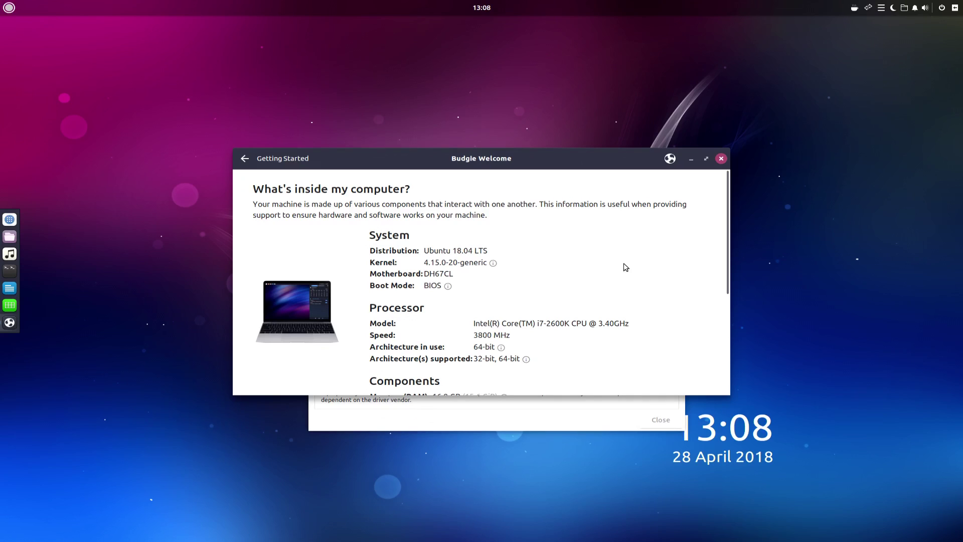
{"action": "scroll", "coordinate": [582, 273], "scroll_direction": "down", "scroll_amount": 3}
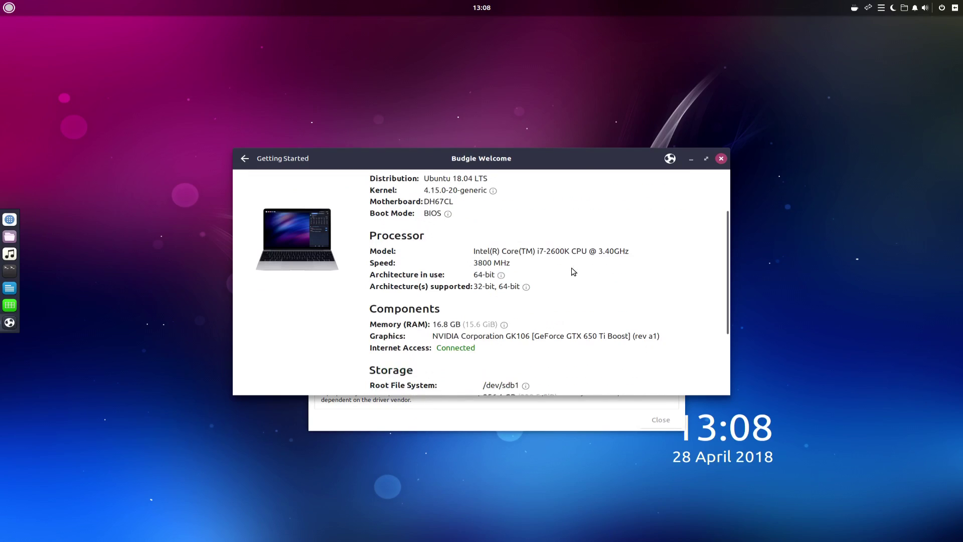
{"action": "scroll", "coordinate": [633, 315], "scroll_direction": "down", "scroll_amount": 5}
{"action": "scroll", "coordinate": [635, 315], "scroll_direction": "up", "scroll_amount": 8}
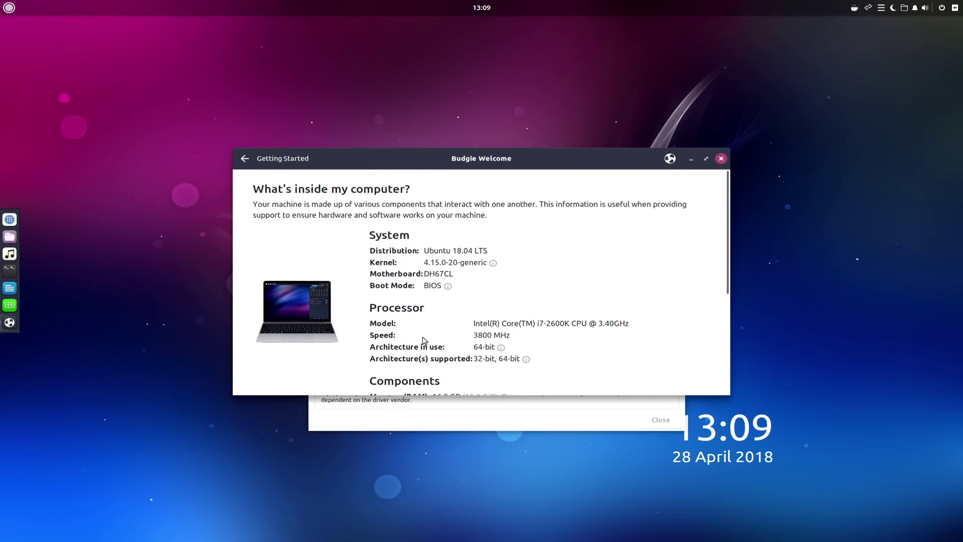
{"action": "left_click", "coordinate": [245, 158]}
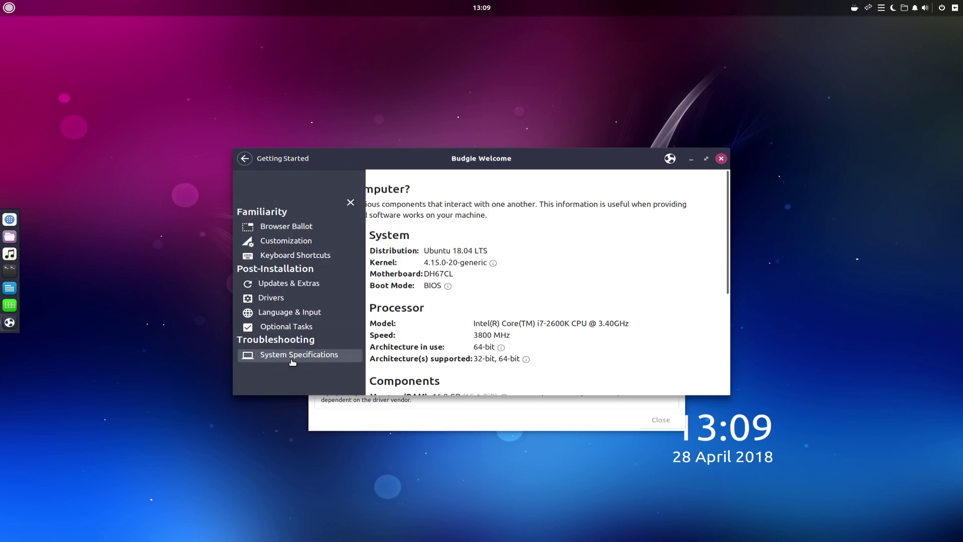
Step: Search 'system' in the Budgie menu to open the About settings and reposition its window
{"action": "left_click", "coordinate": [4, 6]}
{"action": "type", "text": "system"}
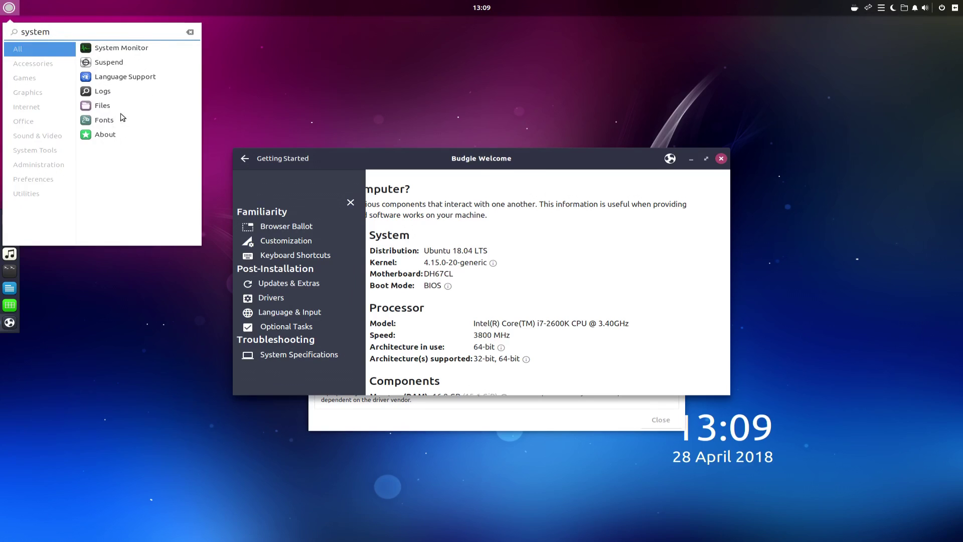
{"action": "key", "text": "Escape"}
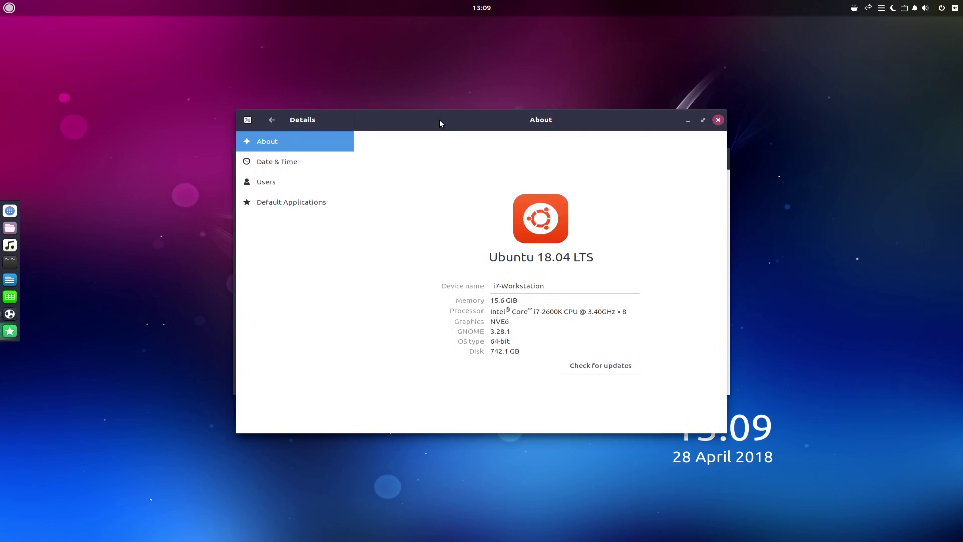
{"action": "left_click_drag", "start_coordinate": [440, 119], "coordinate": [185, 402]}
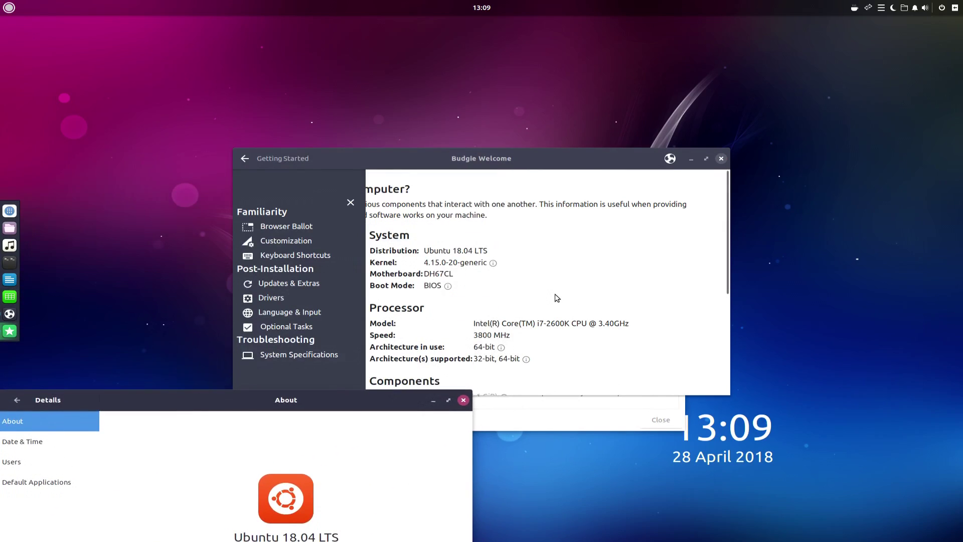
Step: Review the About page (Ubuntu 18.04 LTS, GNOME 3.28.1), close it, and dismiss the Welcome sidebar
{"action": "scroll", "coordinate": [557, 298], "scroll_direction": "down", "scroll_amount": 5}
{"action": "scroll", "coordinate": [556, 297], "scroll_direction": "up", "scroll_amount": 5}
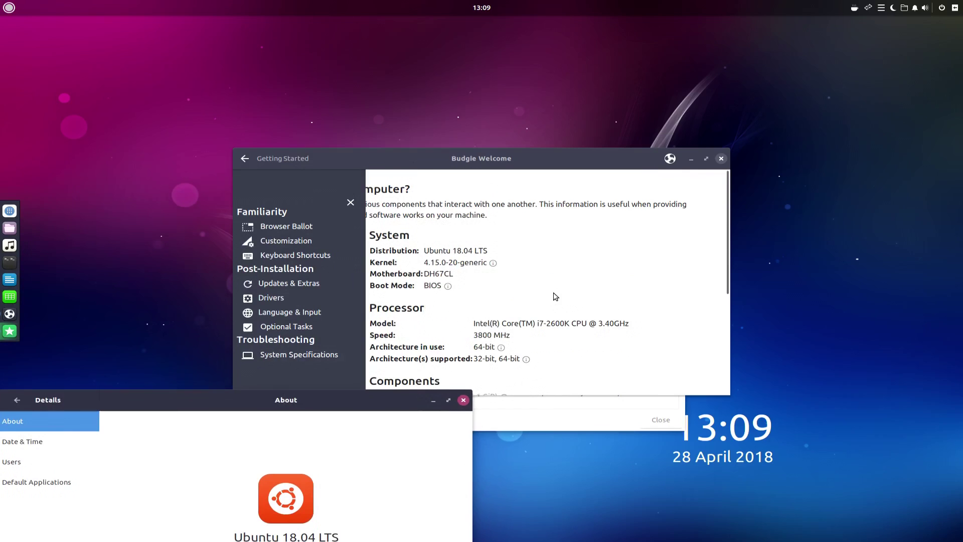
{"action": "left_click", "coordinate": [463, 400]}
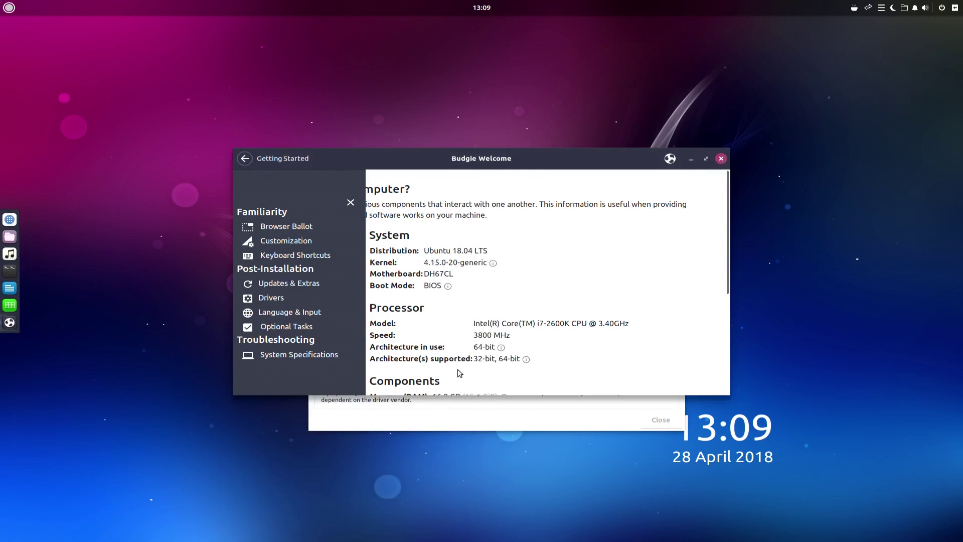
{"action": "left_click", "coordinate": [351, 204]}
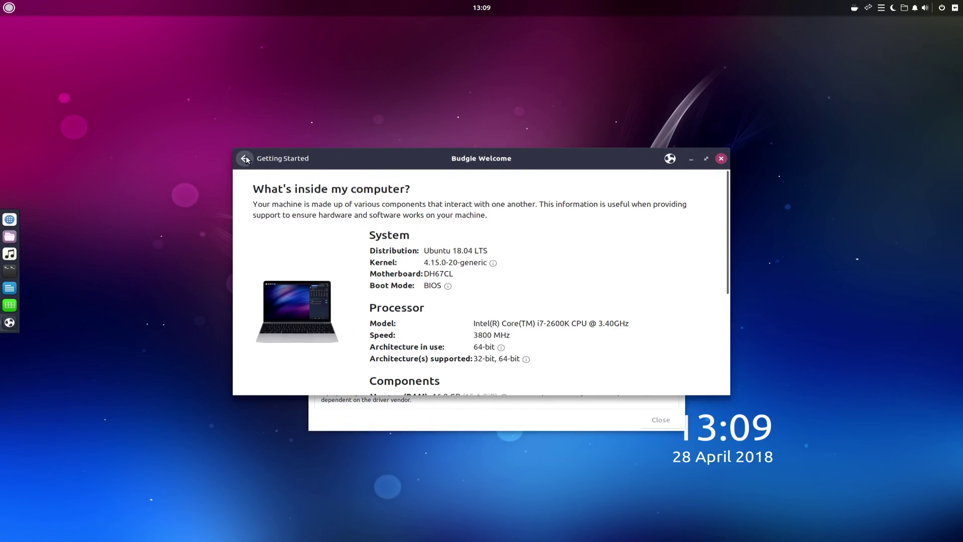
Step: Reopen the Welcome section list, then launch Tilix from the dock, move it and close it
{"action": "left_click", "coordinate": [245, 159]}
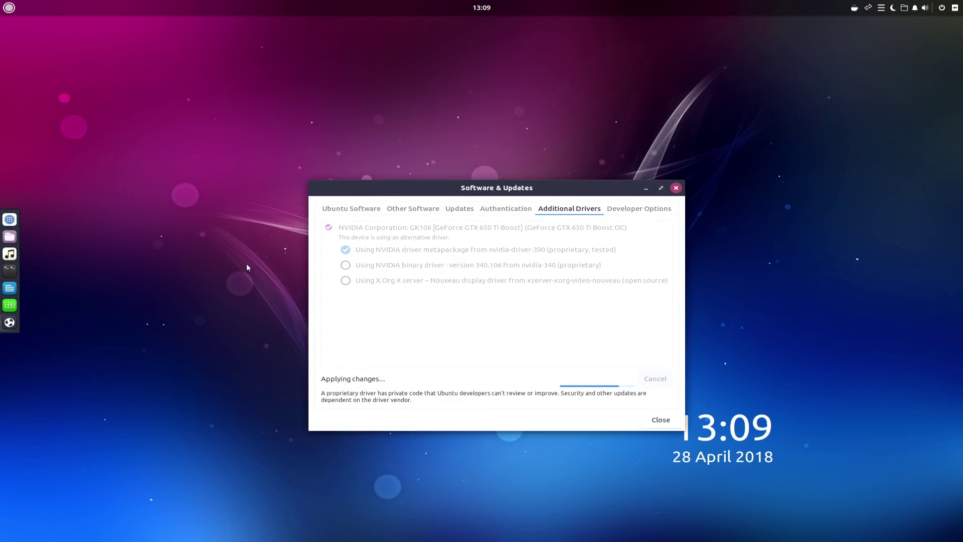
{"action": "left_click", "coordinate": [6, 276]}
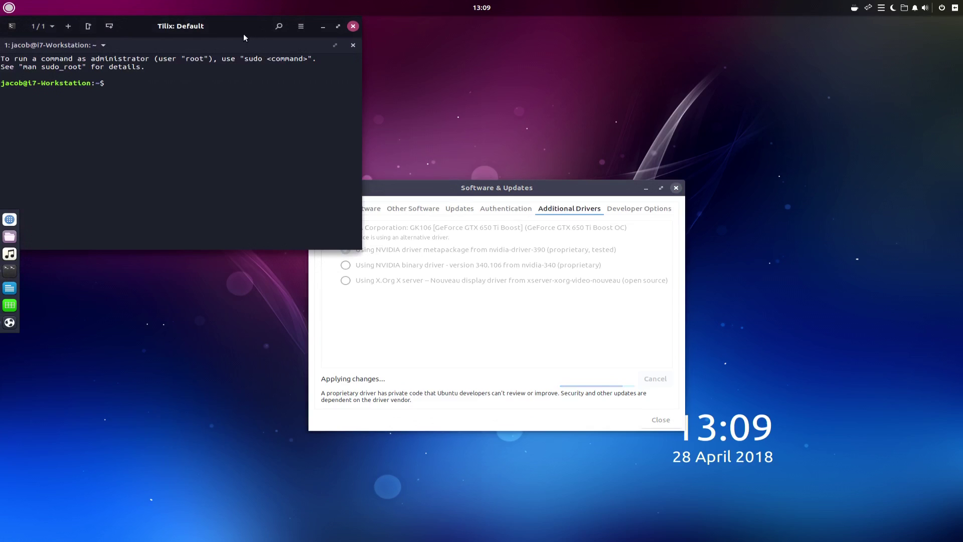
{"action": "left_click_drag", "start_coordinate": [242, 34], "coordinate": [469, 302]}
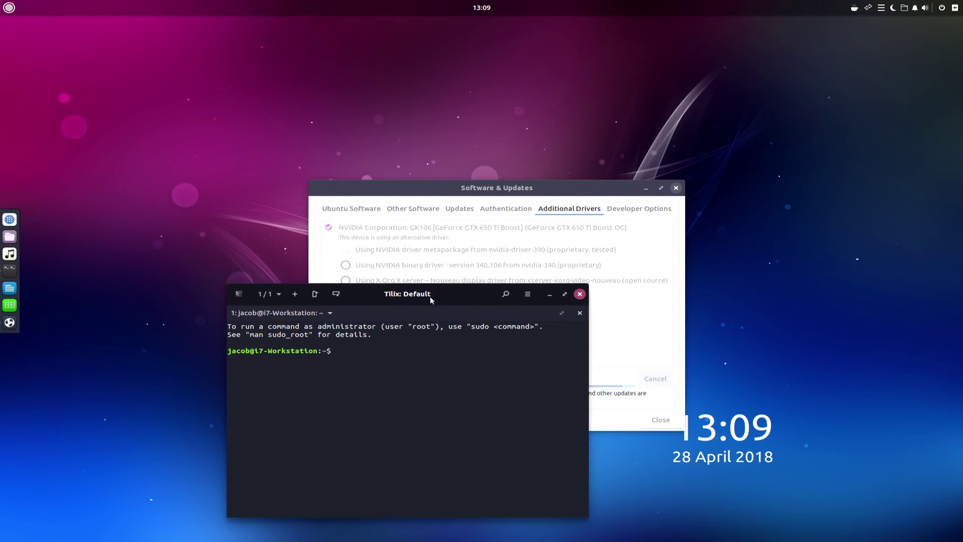
{"action": "left_click", "coordinate": [580, 294]}
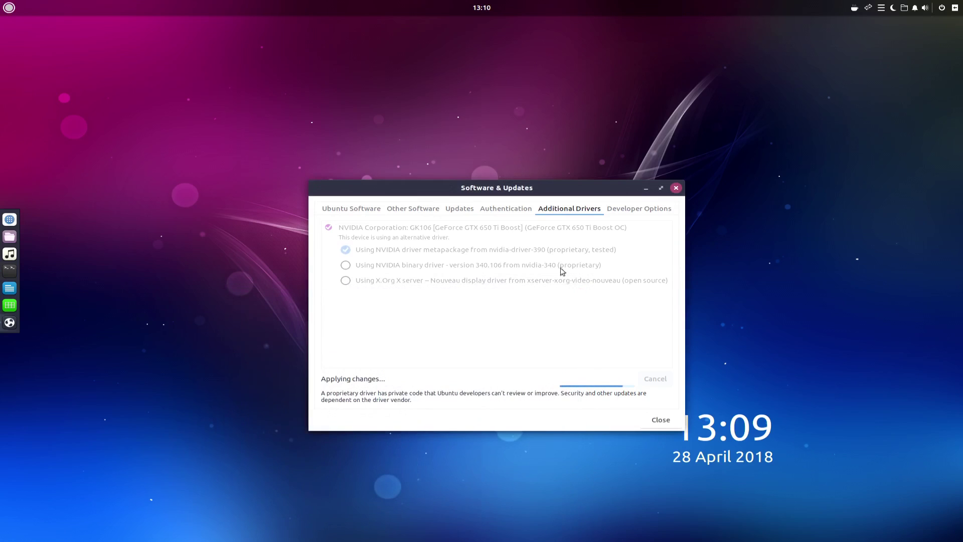
Step: Search 'fire' in the Budgie menu so Firefox Web Browser appears as the match
{"action": "left_click", "coordinate": [5, 6]}
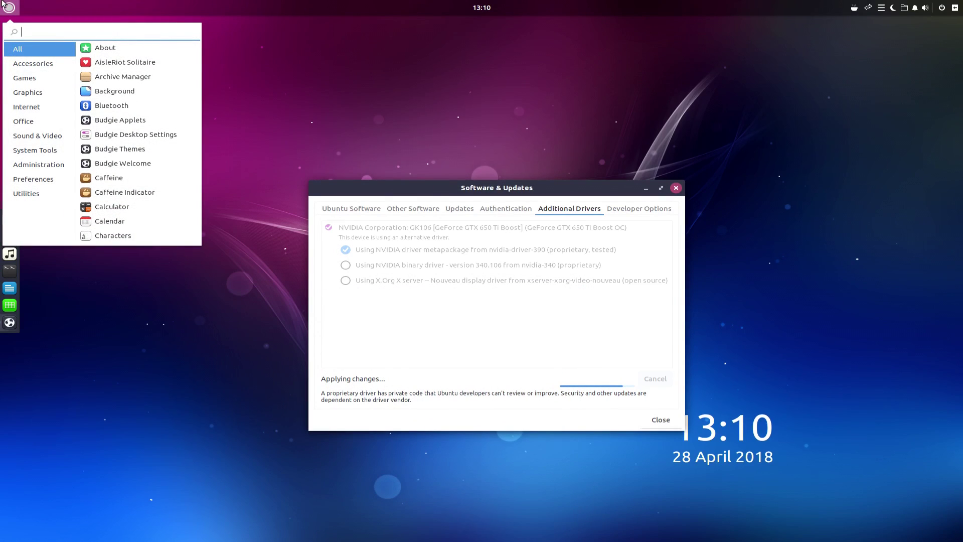
{"action": "type", "text": "fire"}
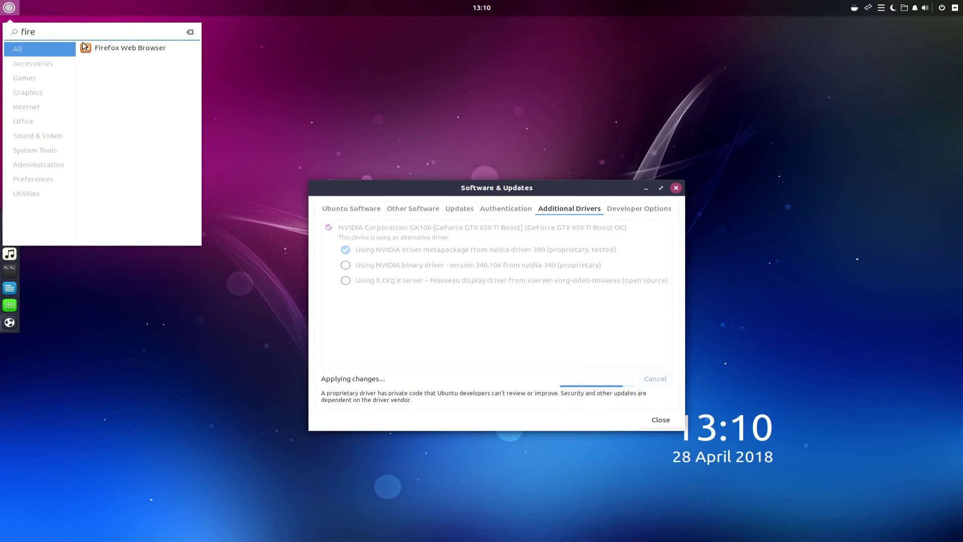
{"action": "left_click", "coordinate": [4, 4]}
{"action": "left_click", "coordinate": [4, 4]}
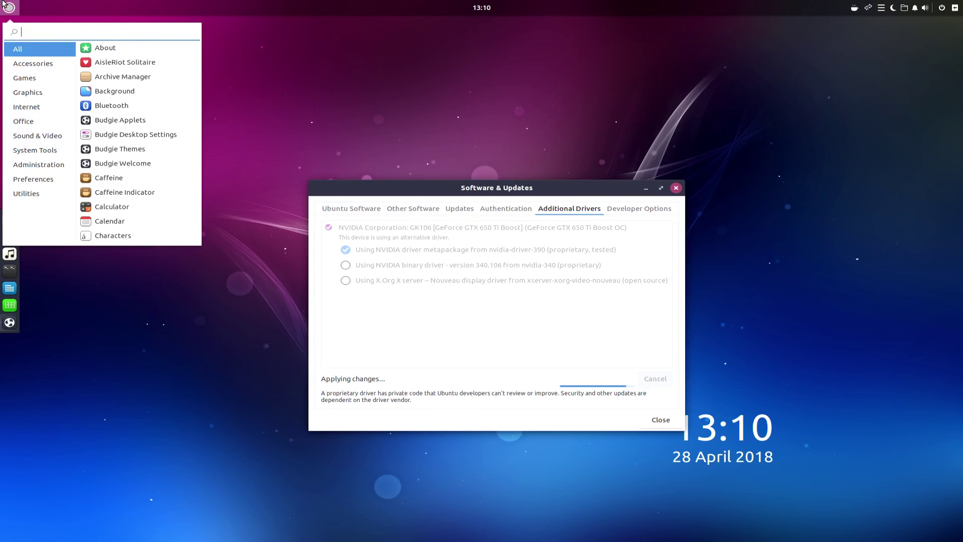
{"action": "type", "text": "firefox"}
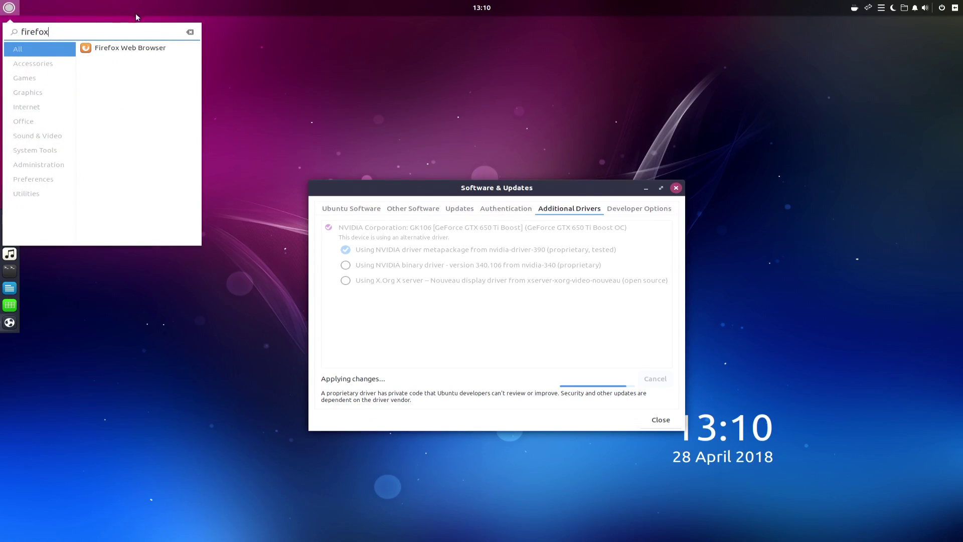
Step: Launch Firefox, then set the display resolution to 1920 × 1080 in Displays settings and keep it
{"action": "left_click", "coordinate": [131, 49]}
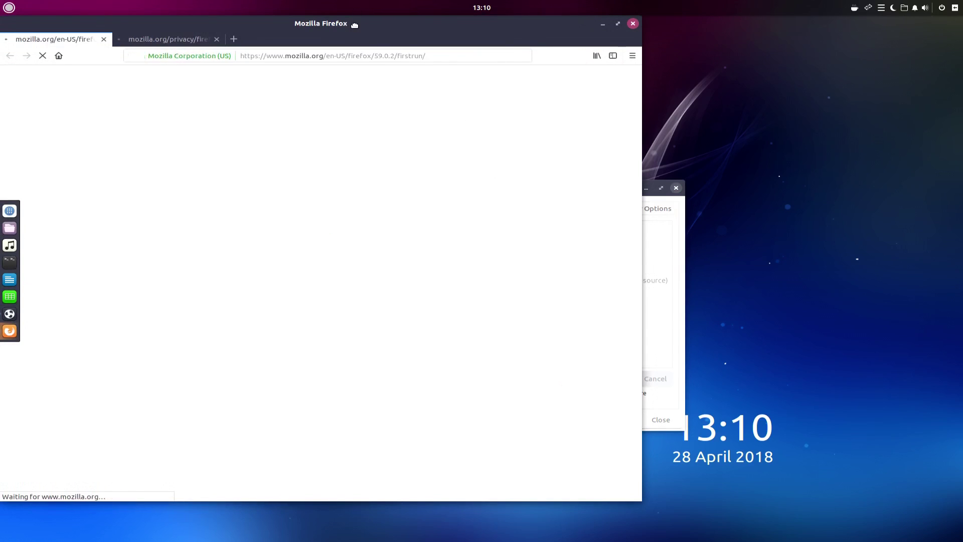
{"action": "left_click_drag", "start_coordinate": [354, 25], "coordinate": [445, 33]}
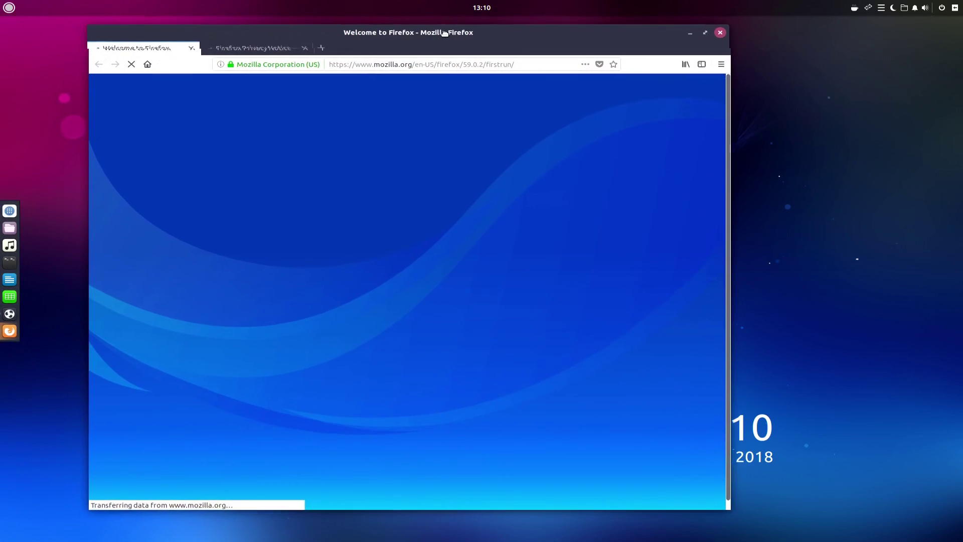
{"action": "left_click", "coordinate": [2, 3]}
{"action": "type", "text": "displ"}
{"action": "left_click", "coordinate": [116, 50]}
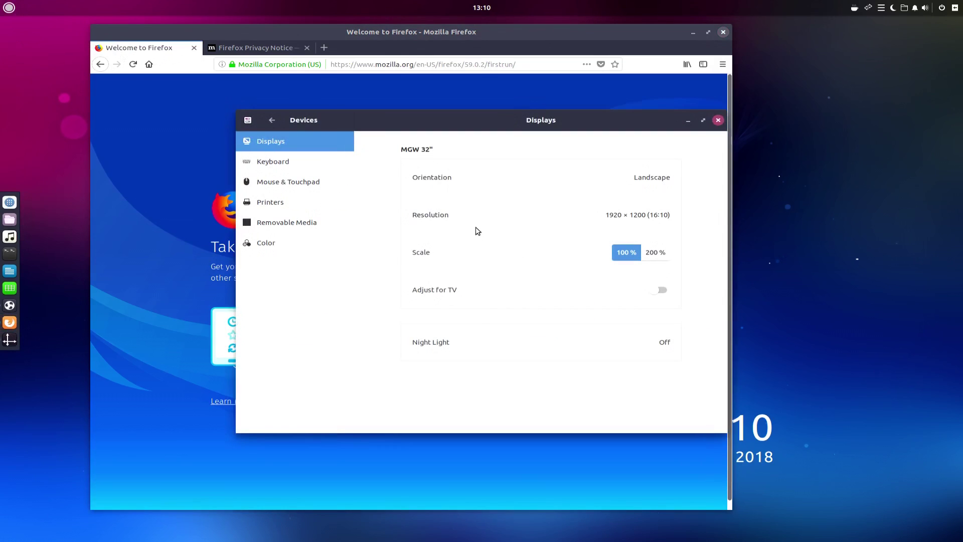
{"action": "left_click", "coordinate": [611, 215]}
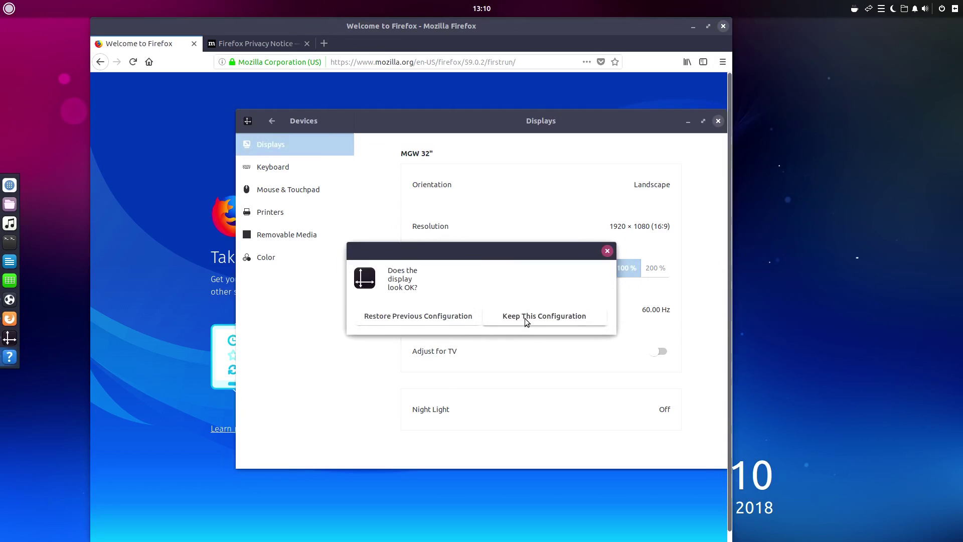
{"action": "left_click", "coordinate": [525, 317]}
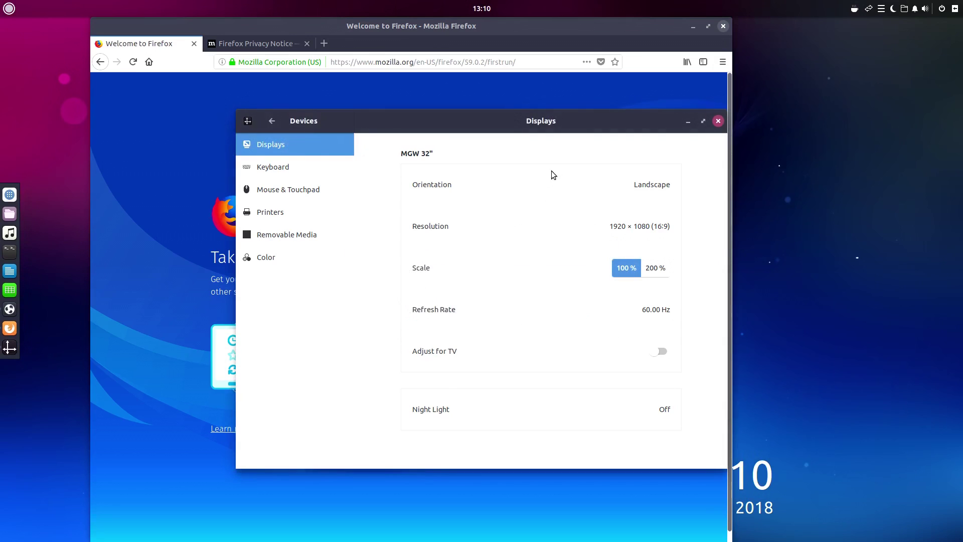
Step: Close the Displays settings and Software & Updates windows, repositioning the Firefox window
{"action": "left_click", "coordinate": [719, 121]}
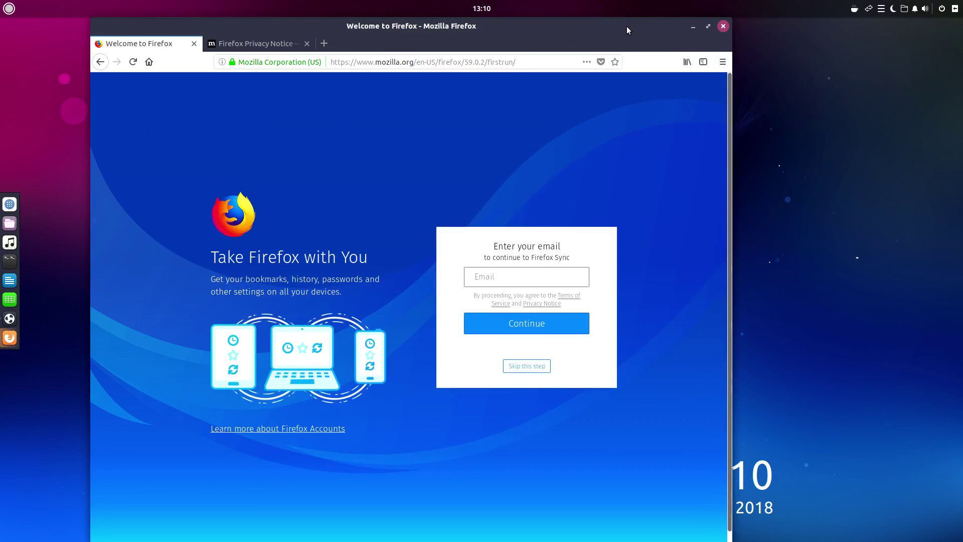
{"action": "left_click_drag", "start_coordinate": [627, 30], "coordinate": [669, 510]}
{"action": "left_click", "coordinate": [673, 448]}
{"action": "left_click_drag", "start_coordinate": [659, 516], "coordinate": [626, 106]}
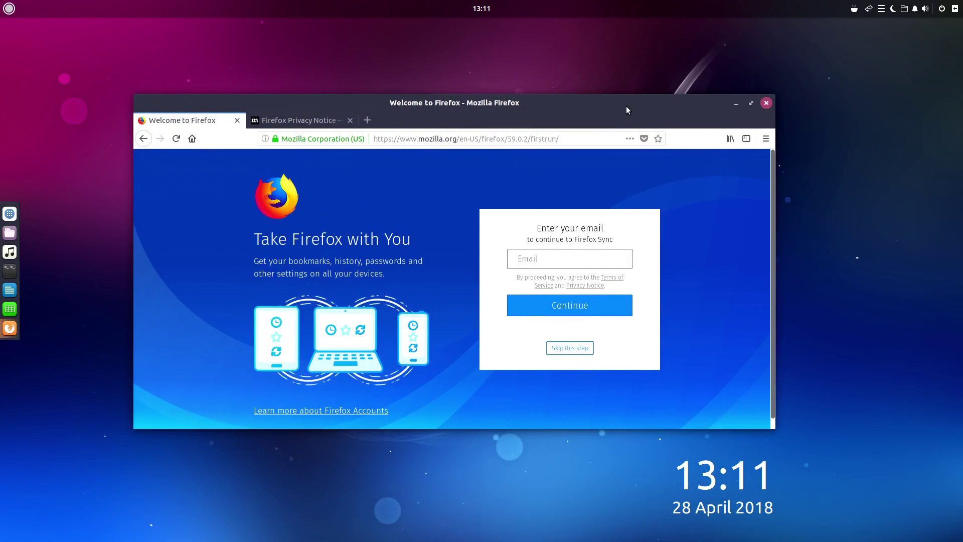
Step: Step through workspaces with Ctrl+Alt+Left/Right, ending back on workspace 1 with Firefox
{"action": "key", "text": "ctrl+alt+Right"}
{"action": "key", "text": "ctrl+alt+Left"}
{"action": "key", "text": "ctrl+alt+Right"}
{"action": "key", "text": "ctrl+alt+Right"}
{"action": "key", "text": "ctrl+alt+Left"}
{"action": "key", "text": "ctrl+alt+Left"}
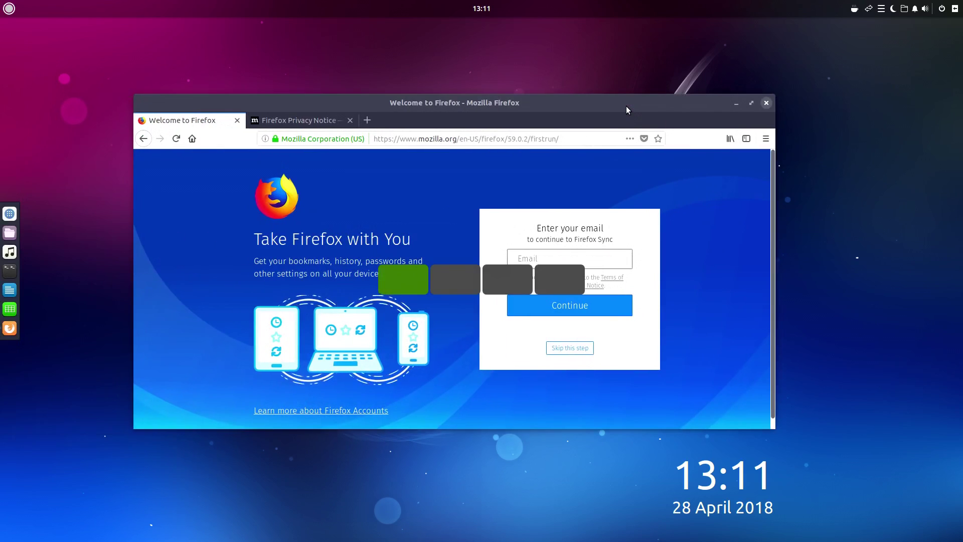
{"action": "key", "text": "ctrl+alt+Right"}
{"action": "key", "text": "ctrl+alt+Right"}
{"action": "key", "text": "ctrl+alt+Right"}
{"action": "key", "text": "ctrl+alt+Right"}
{"action": "key", "text": "ctrl+alt+Right"}
{"action": "key", "text": "ctrl+alt+Right"}
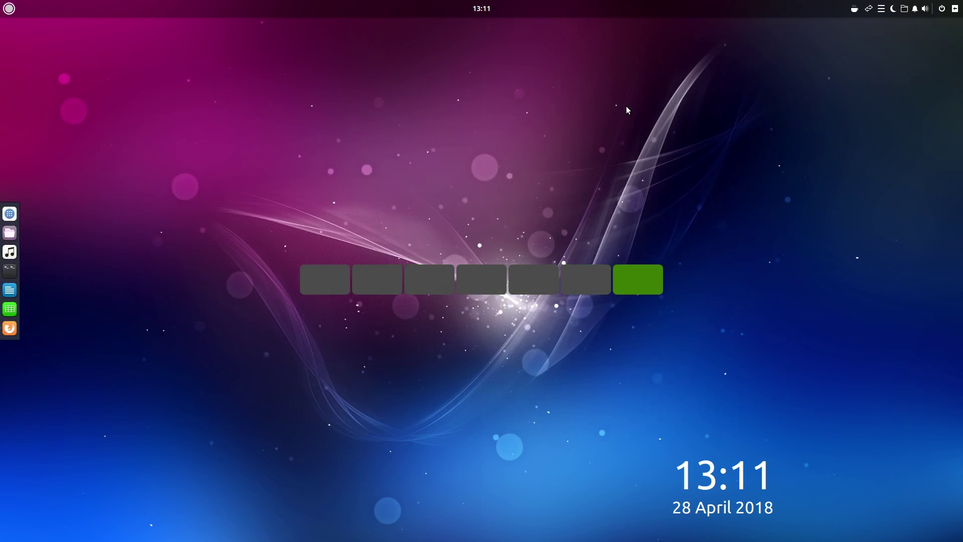
{"action": "key", "text": "ctrl+alt+Left"}
{"action": "key", "text": "ctrl+alt+Left"}
{"action": "key", "text": "ctrl+alt+Left"}
{"action": "key", "text": "ctrl+alt+Left"}
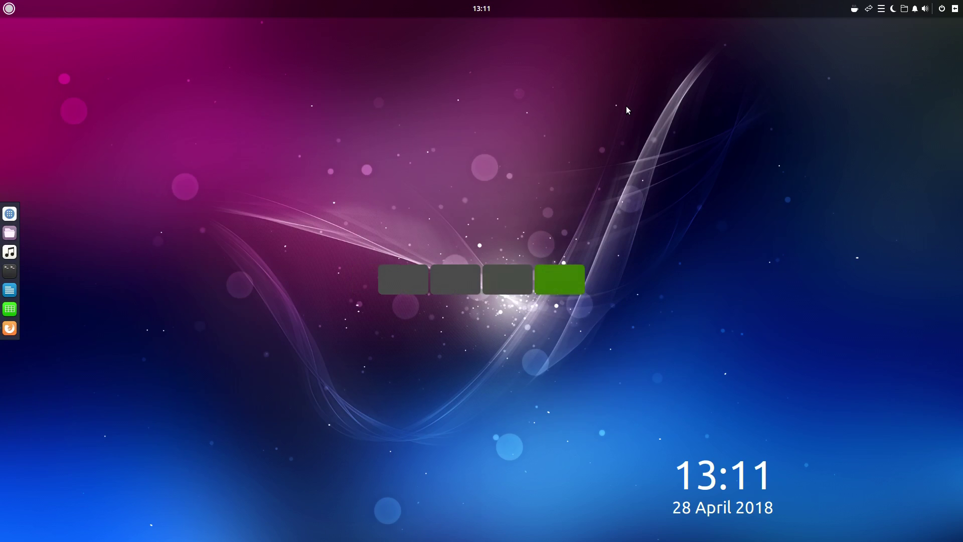
{"action": "key", "text": "ctrl+alt+Left"}
{"action": "key", "text": "ctrl+alt+Right"}
{"action": "key", "text": "ctrl+alt+Right"}
{"action": "key", "text": "ctrl+alt+Right"}
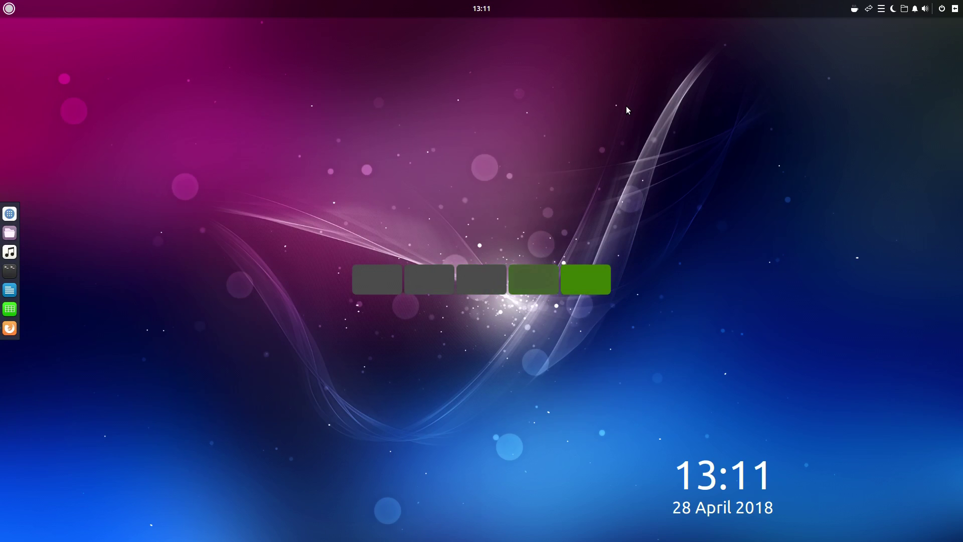
{"action": "key", "text": "ctrl+alt+Right"}
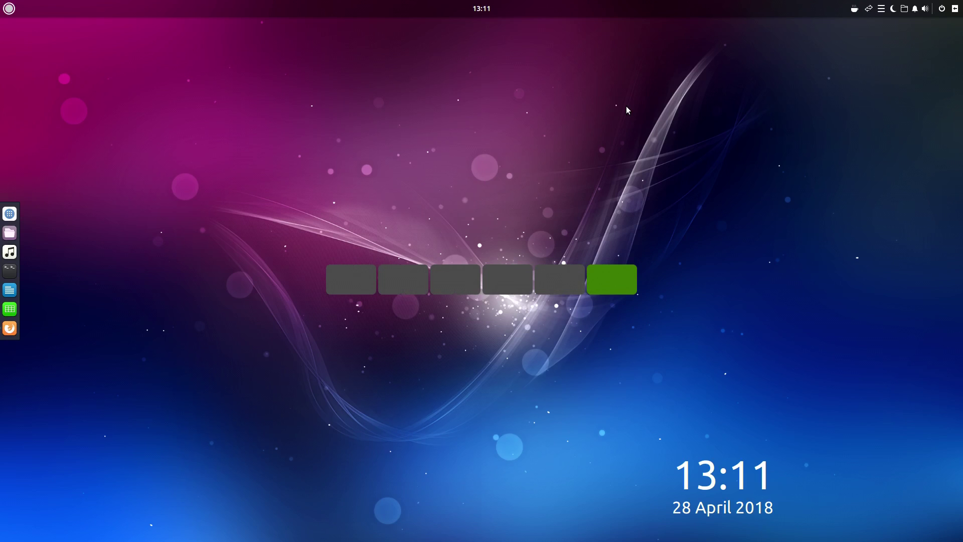
{"action": "key", "text": "ctrl+alt+Left"}
{"action": "key", "text": "ctrl+alt+Left"}
{"action": "key", "text": "ctrl+alt+Left"}
{"action": "key", "text": "ctrl+alt+Left"}
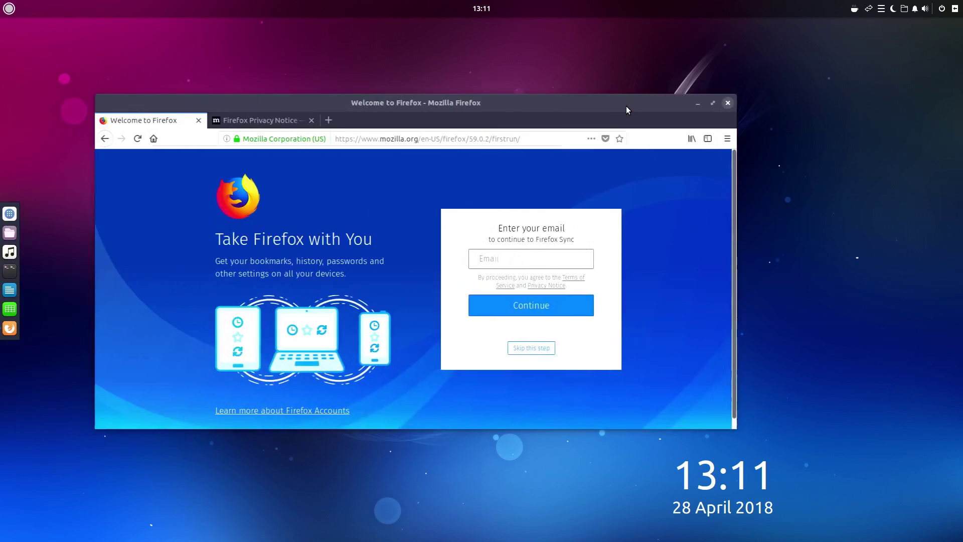
{"action": "key", "text": "ctrl+alt+Left"}
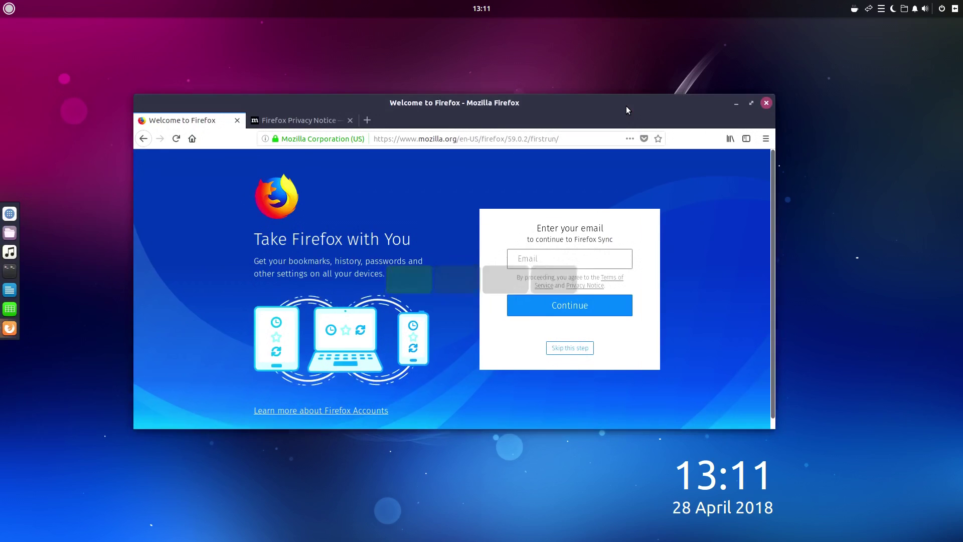
Step: Activate Caffeine from the coffee-cup tray icon to keep the screen awake
{"action": "left_click", "coordinate": [852, 10]}
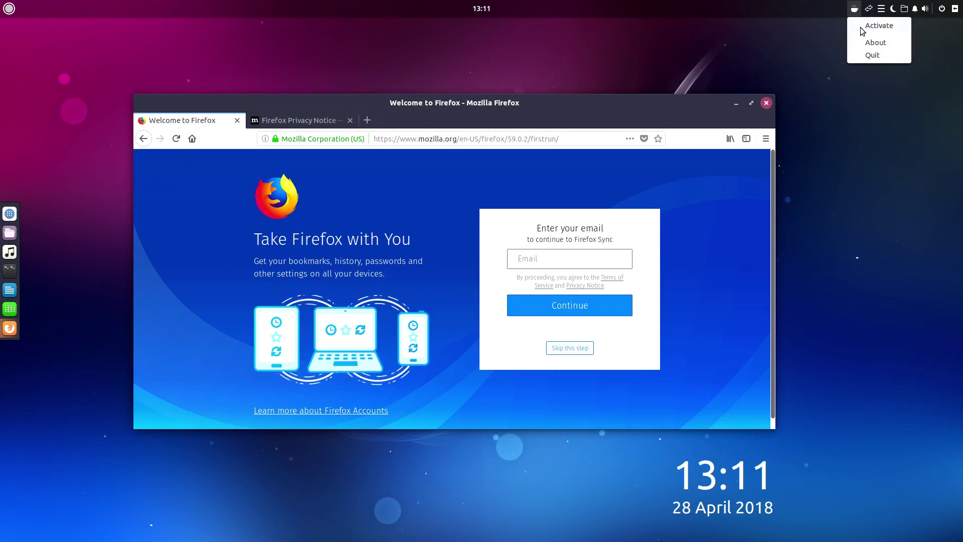
{"action": "left_click", "coordinate": [862, 28]}
{"action": "left_click", "coordinate": [854, 10]}
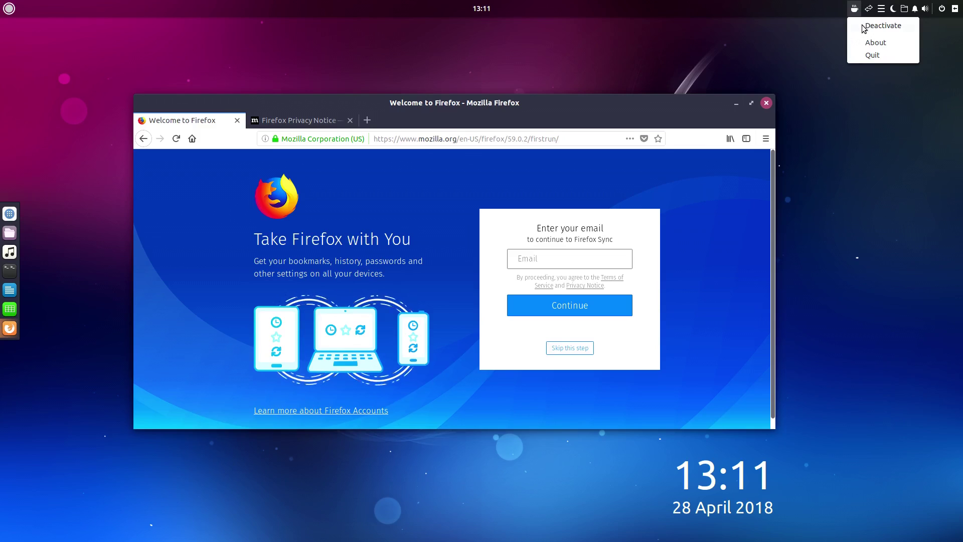
{"action": "left_click", "coordinate": [863, 27]}
Step: Peek at the clipboard history and the Raven sidebar, then move Firefox right and down
{"action": "left_click", "coordinate": [881, 13]}
{"action": "left_click", "coordinate": [879, 14]}
{"action": "left_click", "coordinate": [955, 9]}
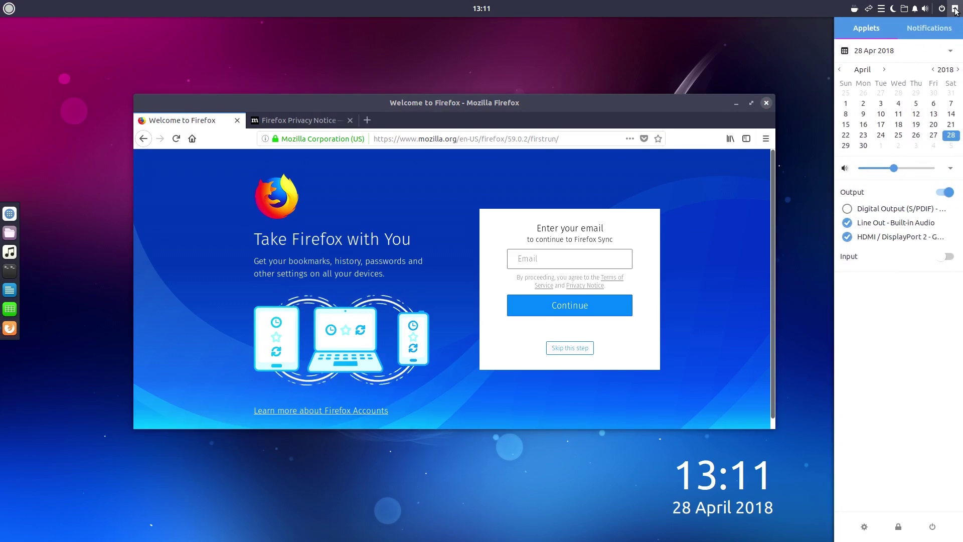
{"action": "left_click", "coordinate": [955, 9]}
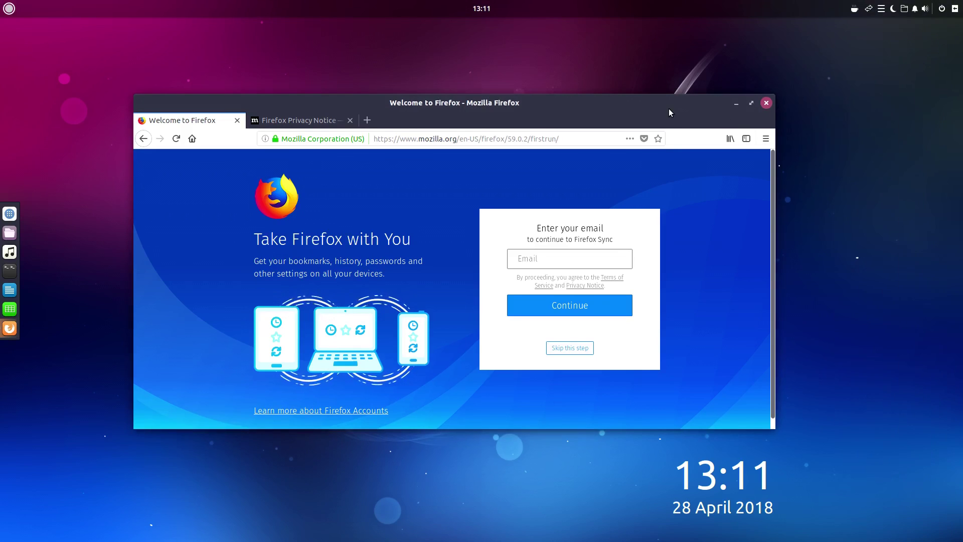
{"action": "left_click_drag", "start_coordinate": [670, 109], "coordinate": [742, 121]}
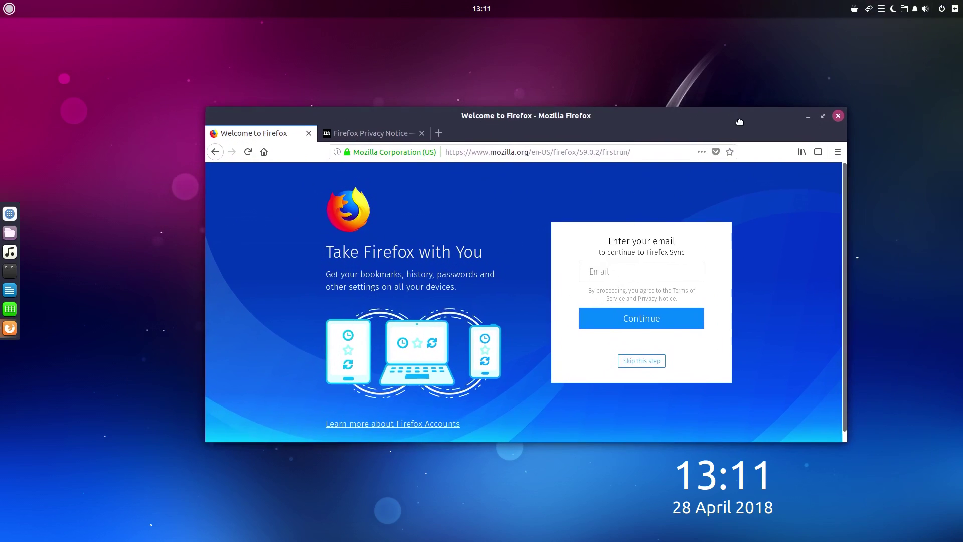
{"action": "left_click", "coordinate": [9, 9]}
Step: Close the menu, nudge Firefox slightly left, and close the Firefox Privacy Notice tab
{"action": "left_click", "coordinate": [582, 134]}
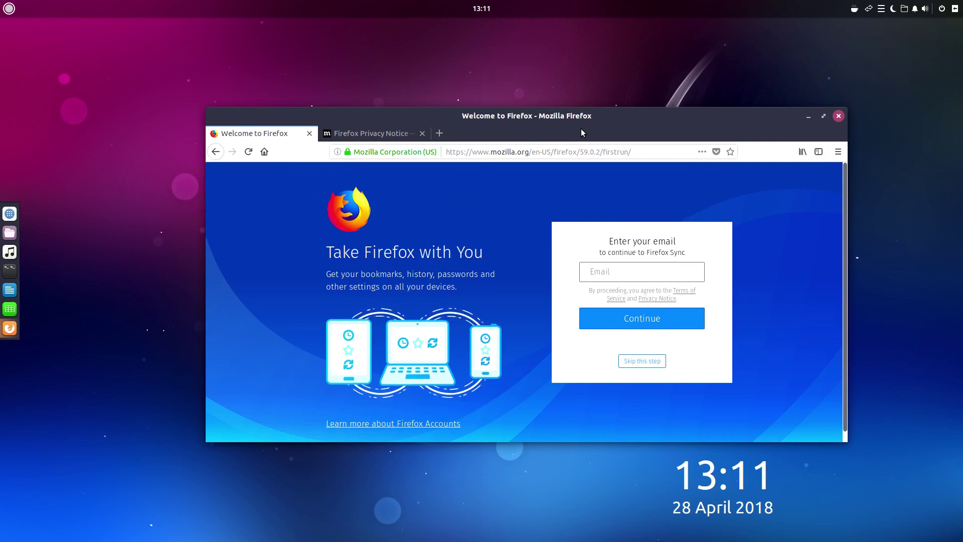
{"action": "left_click_drag", "start_coordinate": [581, 129], "coordinate": [546, 125]}
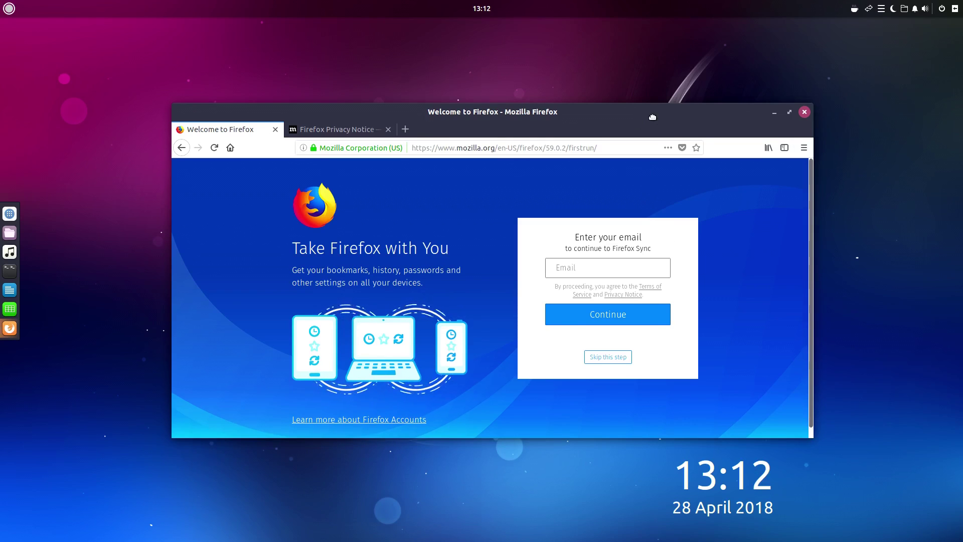
{"action": "mouse_move", "coordinate": [652, 116]}
{"action": "left_mouse_down"}
{"action": "mouse_move", "coordinate": [629, 114]}
{"action": "mouse_move", "coordinate": [652, 112]}
{"action": "mouse_move", "coordinate": [640, 113]}
{"action": "left_mouse_up"}
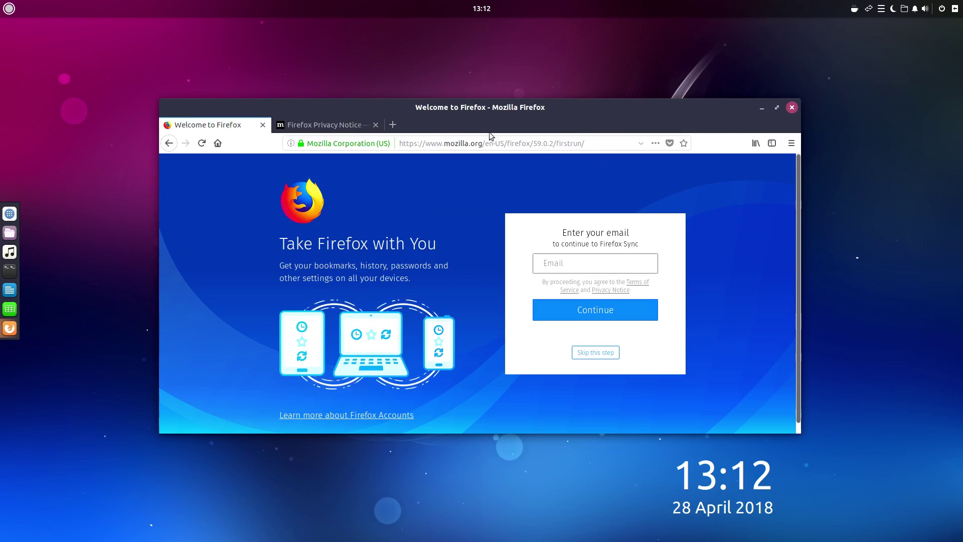
{"action": "middle_click", "coordinate": [356, 126]}
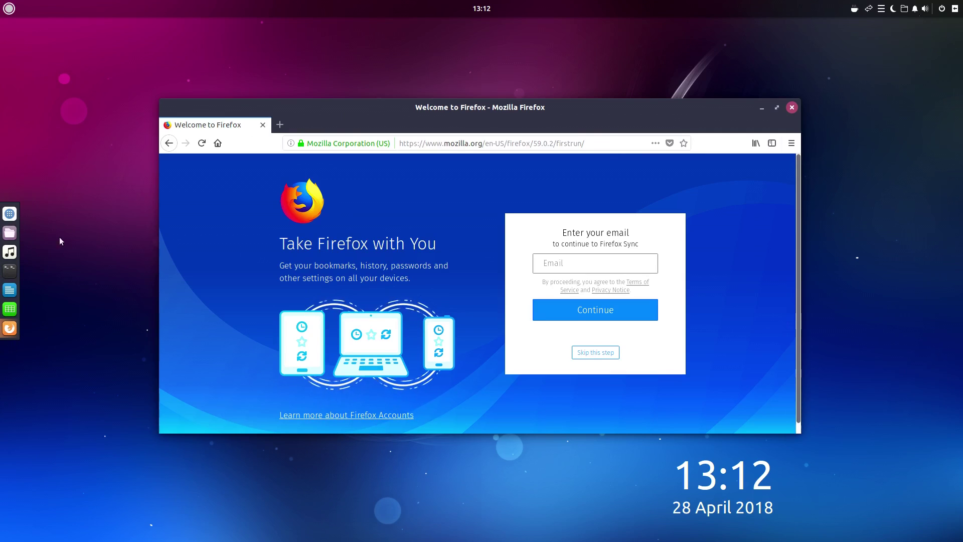
Step: Search 'panel' in the Budgie menu to open Budgie Welcome's Budgie Applets page
{"action": "left_click", "coordinate": [2, 3]}
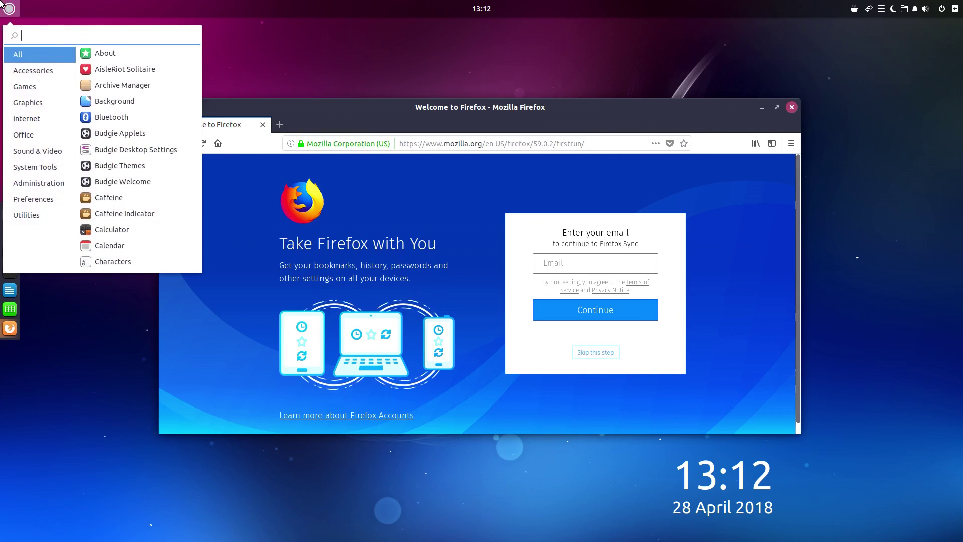
{"action": "type", "text": "dock"}
{"action": "key", "text": "BackSpace"}
{"action": "key", "text": "BackSpace"}
{"action": "key", "text": "BackSpace"}
{"action": "key", "text": "BackSpace"}
{"action": "type", "text": "panel"}
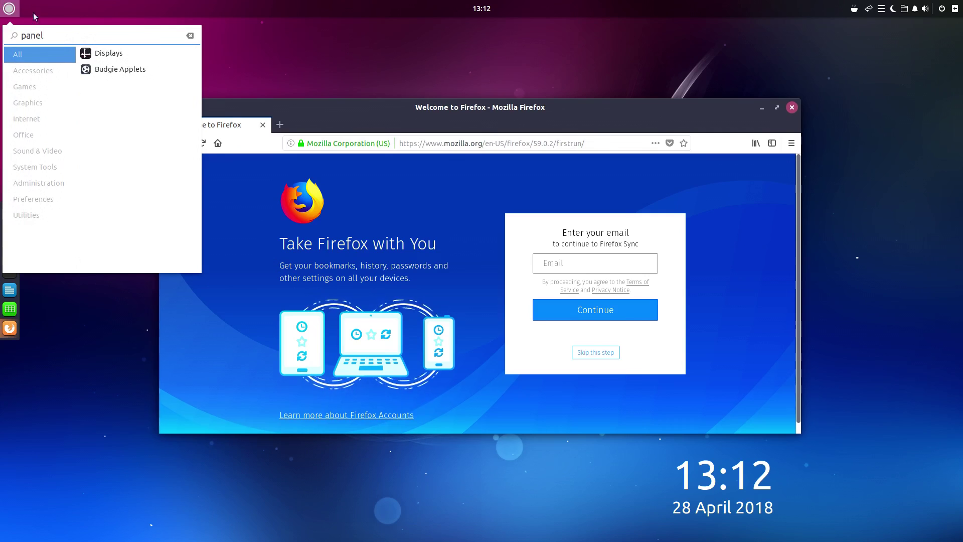
{"action": "left_click", "coordinate": [152, 65]}
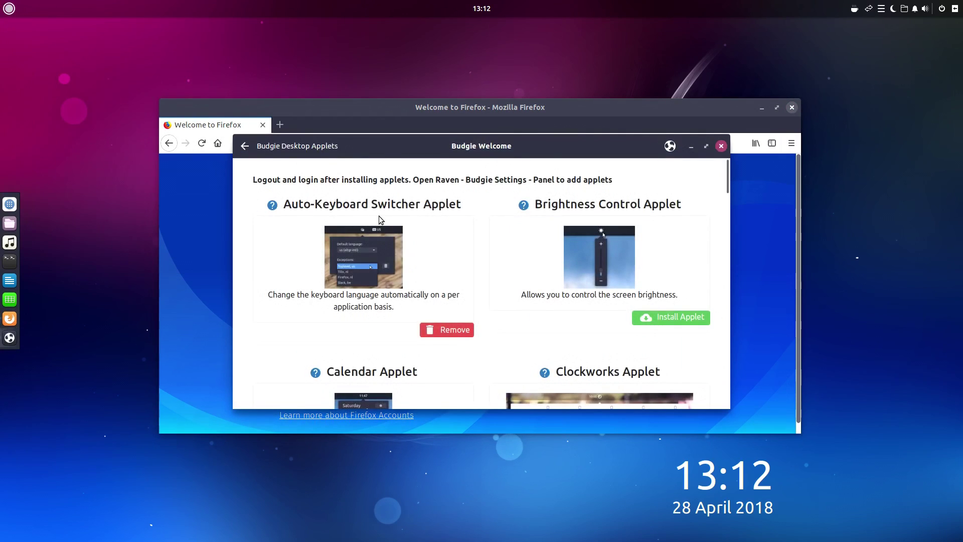
{"action": "scroll", "coordinate": [528, 284], "scroll_direction": "down", "scroll_amount": 5}
{"action": "scroll", "coordinate": [503, 270], "scroll_direction": "down", "scroll_amount": 4}
{"action": "scroll", "coordinate": [501, 271], "scroll_direction": "up", "scroll_amount": 1}
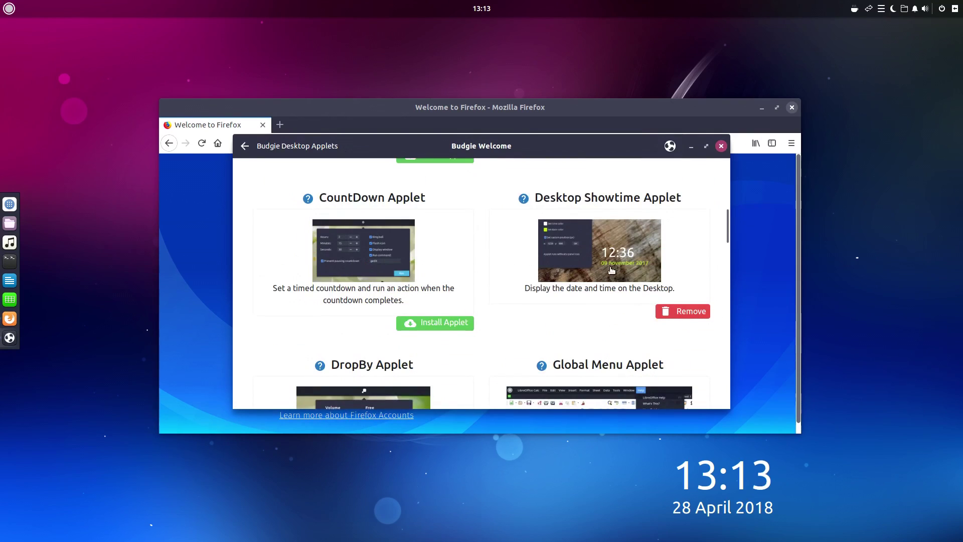
Step: Remove the Desktop Showtime applet and then reinstall it
{"action": "left_click", "coordinate": [608, 234]}
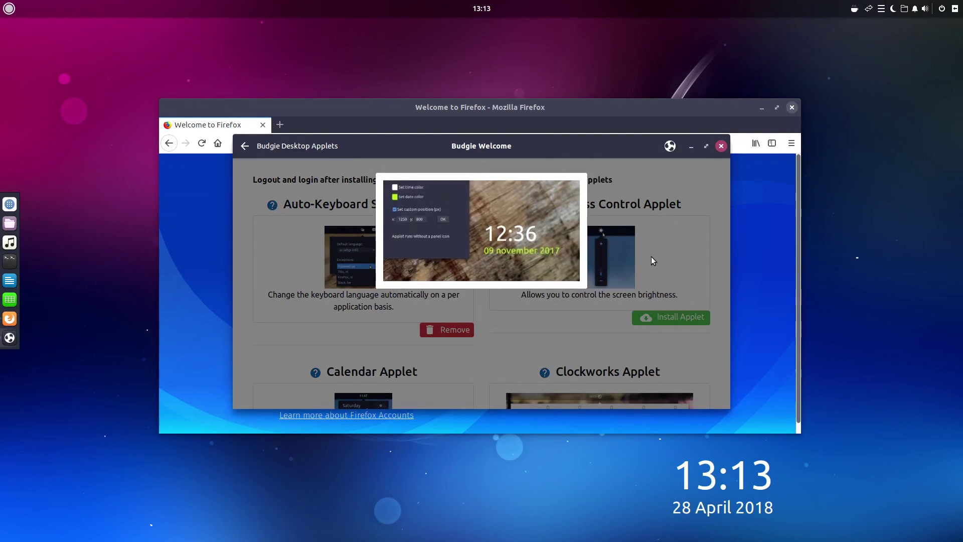
{"action": "left_click", "coordinate": [652, 258]}
{"action": "left_click", "coordinate": [667, 275]}
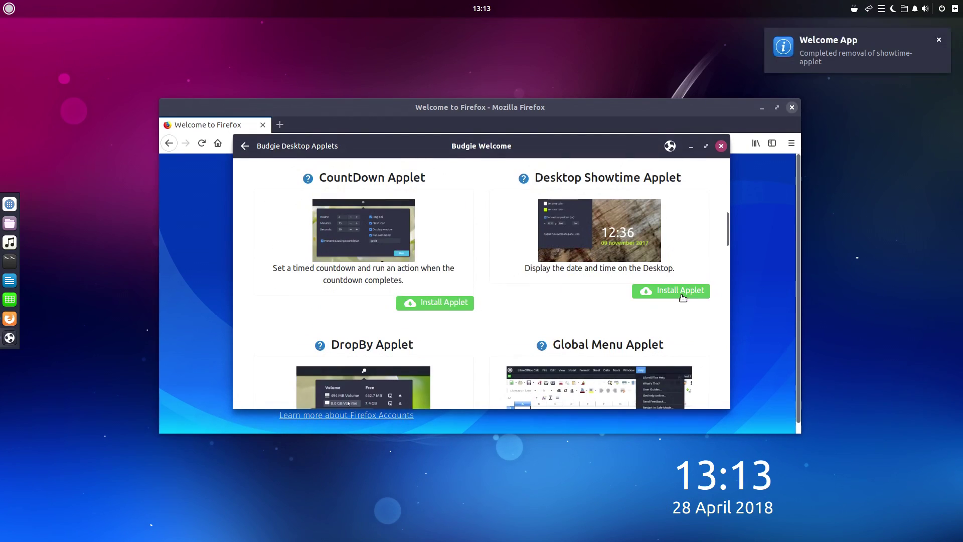
{"action": "left_click", "coordinate": [712, 471]}
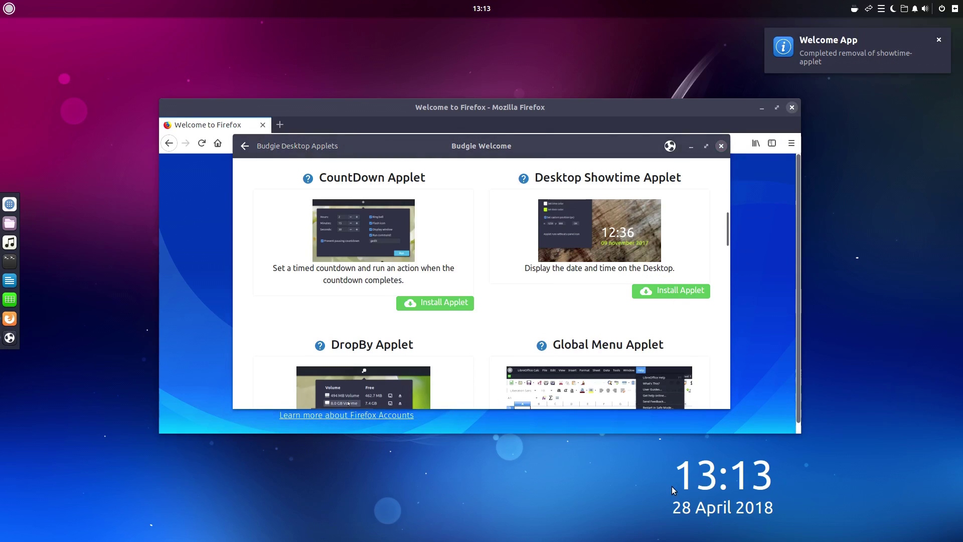
{"action": "left_click", "coordinate": [657, 292]}
{"action": "scroll", "coordinate": [581, 308], "scroll_direction": "down", "scroll_amount": 5}
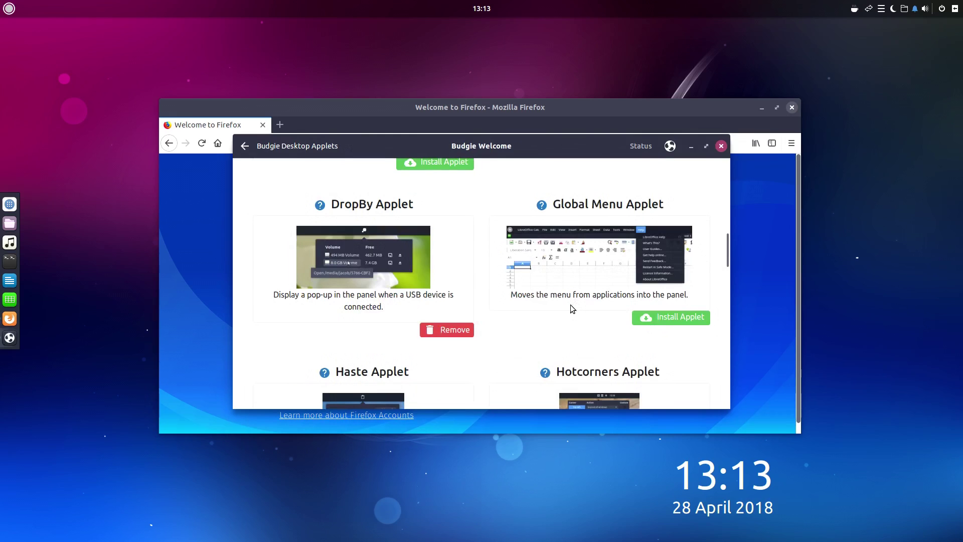
{"action": "scroll", "coordinate": [572, 307], "scroll_direction": "down", "scroll_amount": 6}
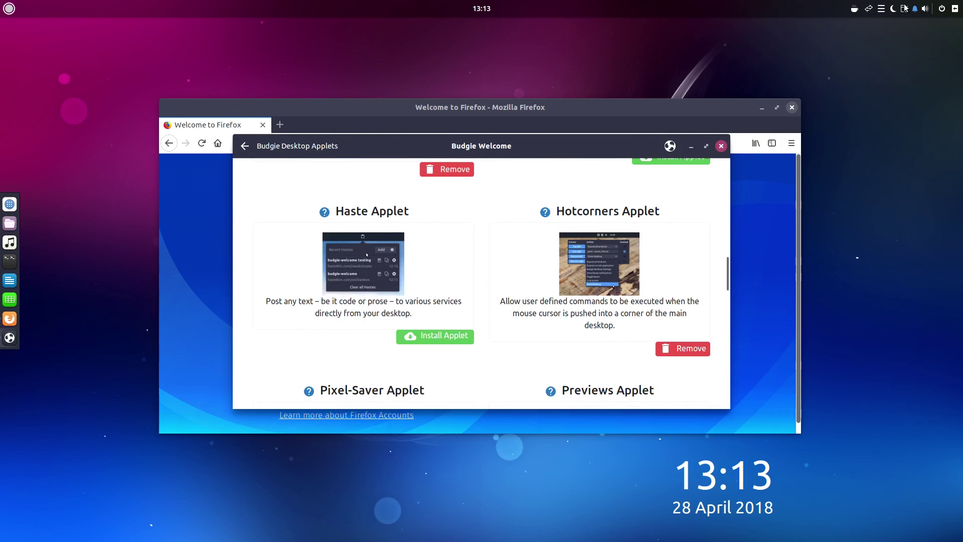
Step: Check the clipboard and network tray menus, and open then close the Hotcorners help page
{"action": "left_click", "coordinate": [881, 9]}
{"action": "left_click", "coordinate": [879, 9]}
{"action": "left_click", "coordinate": [868, 9]}
{"action": "left_click", "coordinate": [869, 9]}
{"action": "left_click", "coordinate": [545, 212]}
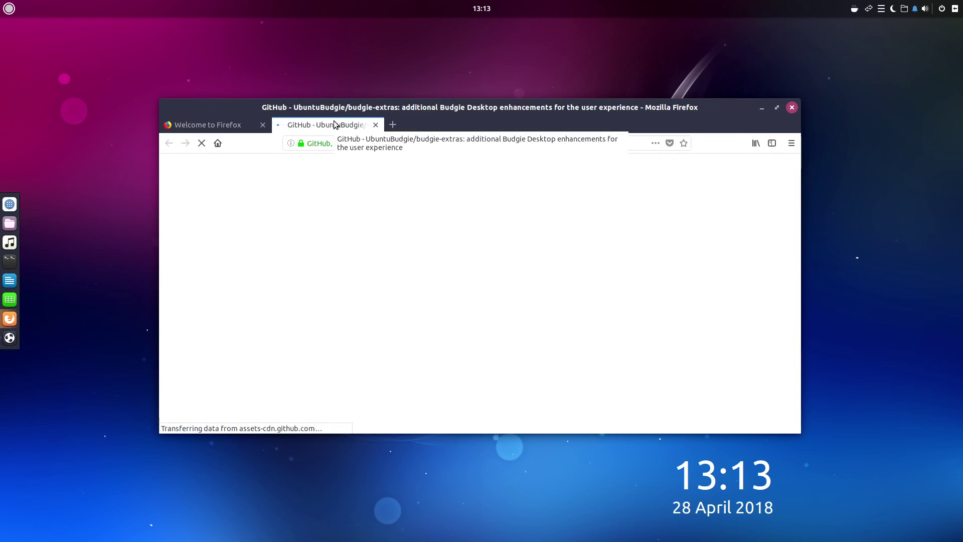
{"action": "middle_click", "coordinate": [337, 124]}
Step: Scroll down to the Workspace Overview applet and install it
{"action": "left_click_drag", "start_coordinate": [354, 113], "coordinate": [309, 473]}
{"action": "scroll", "coordinate": [470, 334], "scroll_direction": "down", "scroll_amount": 3}
{"action": "scroll", "coordinate": [469, 332], "scroll_direction": "down", "scroll_amount": 12}
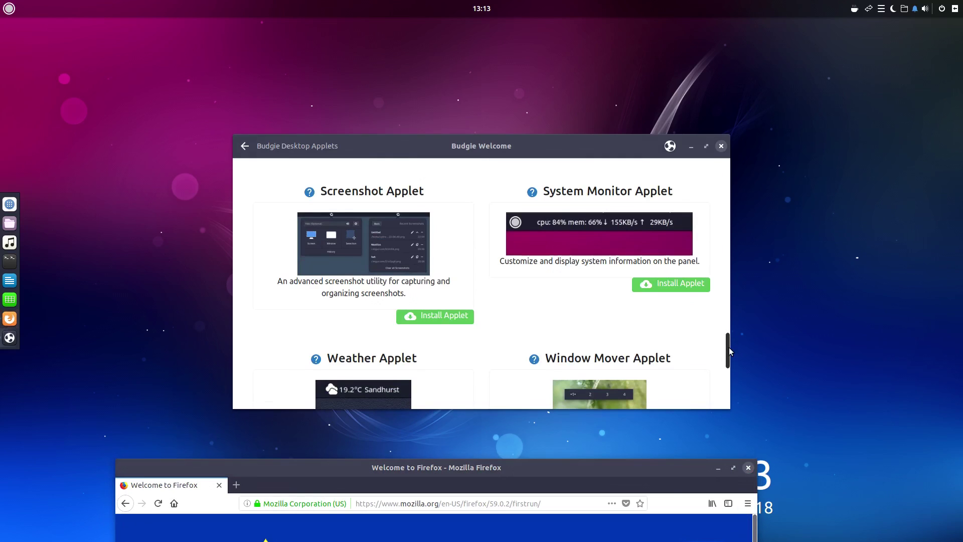
{"action": "left_click_drag", "start_coordinate": [728, 348], "coordinate": [712, 430]}
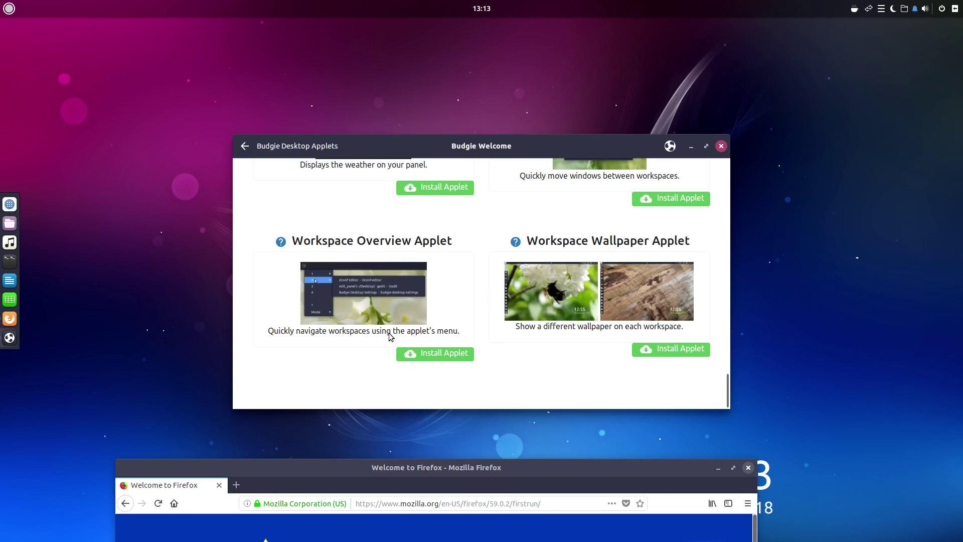
{"action": "left_click", "coordinate": [428, 354]}
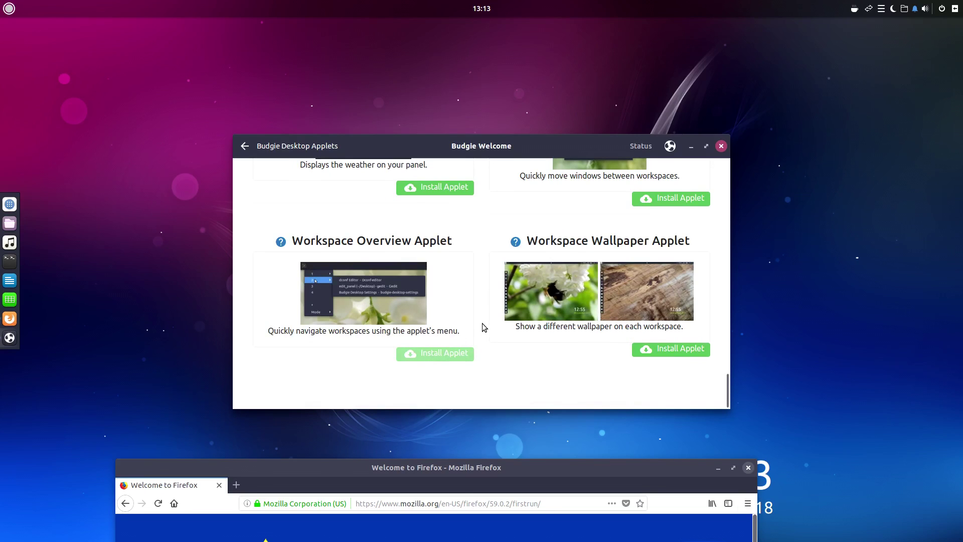
{"action": "scroll", "coordinate": [483, 324], "scroll_direction": "up", "scroll_amount": 4}
{"action": "left_click", "coordinate": [904, 9]}
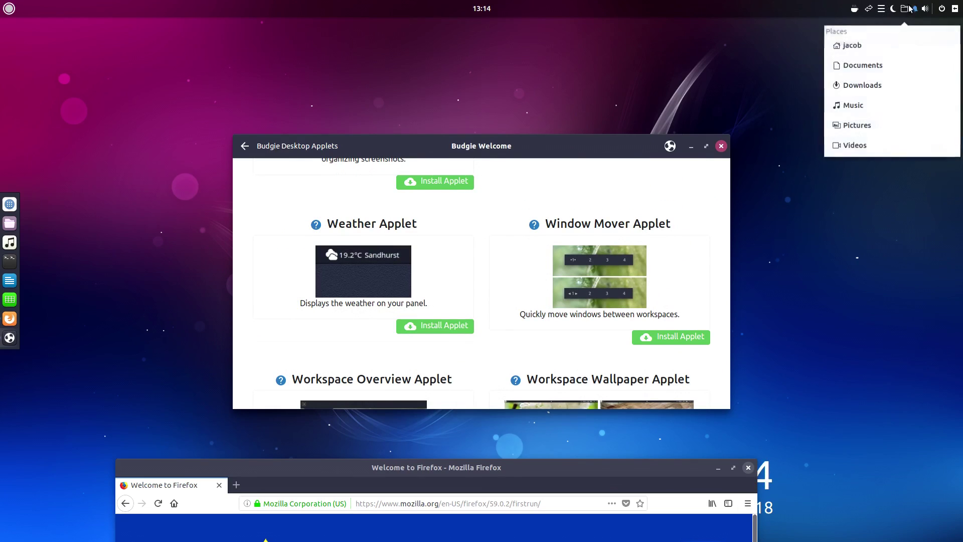
Step: Open Budgie Desktop Settings and set the Widgets theme to Arc-Dark
{"action": "left_click", "coordinate": [952, 8]}
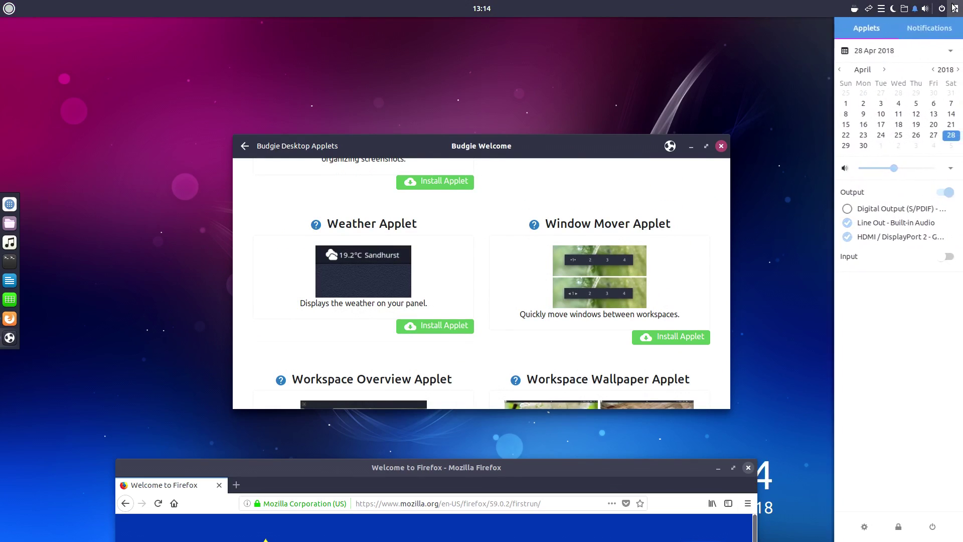
{"action": "left_click", "coordinate": [864, 526]}
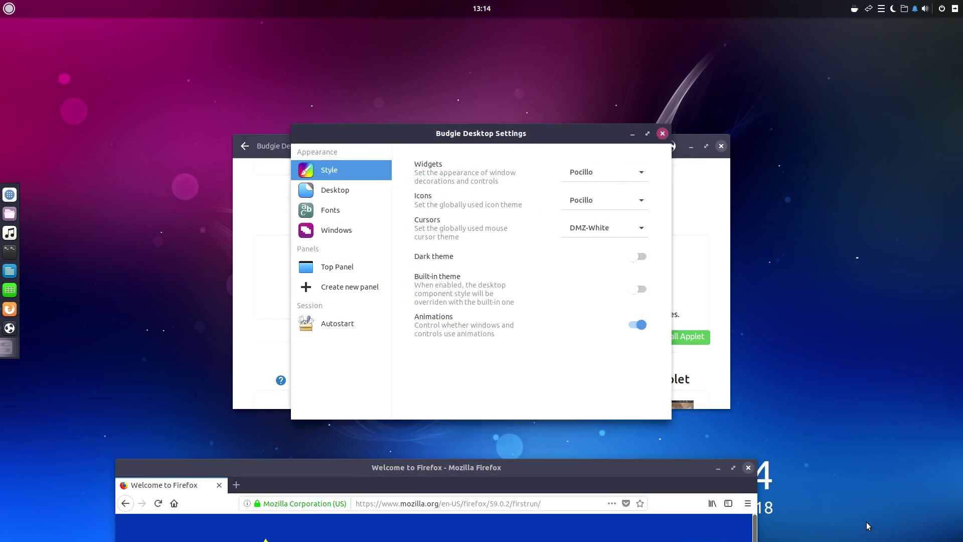
{"action": "left_click", "coordinate": [587, 172]}
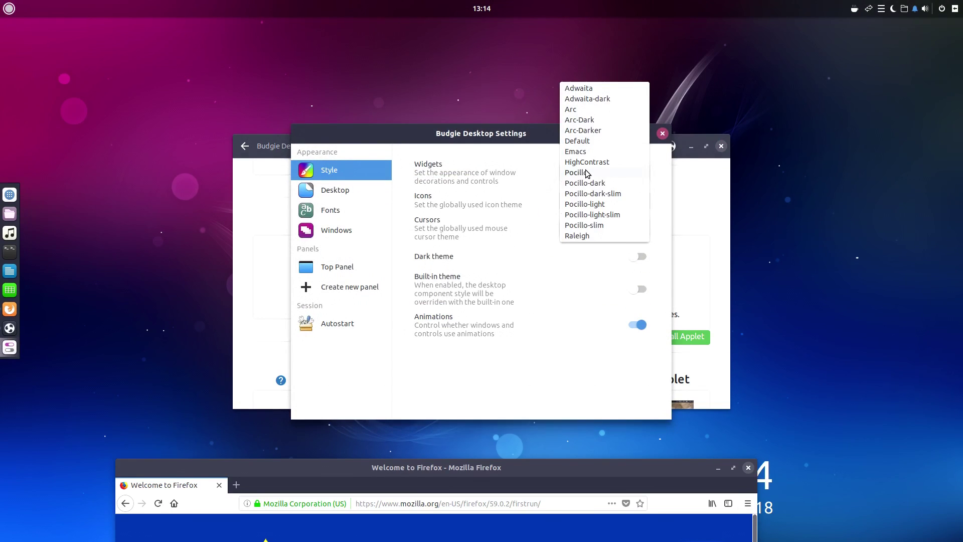
{"action": "left_click", "coordinate": [602, 171]}
{"action": "left_click", "coordinate": [602, 171]}
{"action": "left_click", "coordinate": [600, 111]}
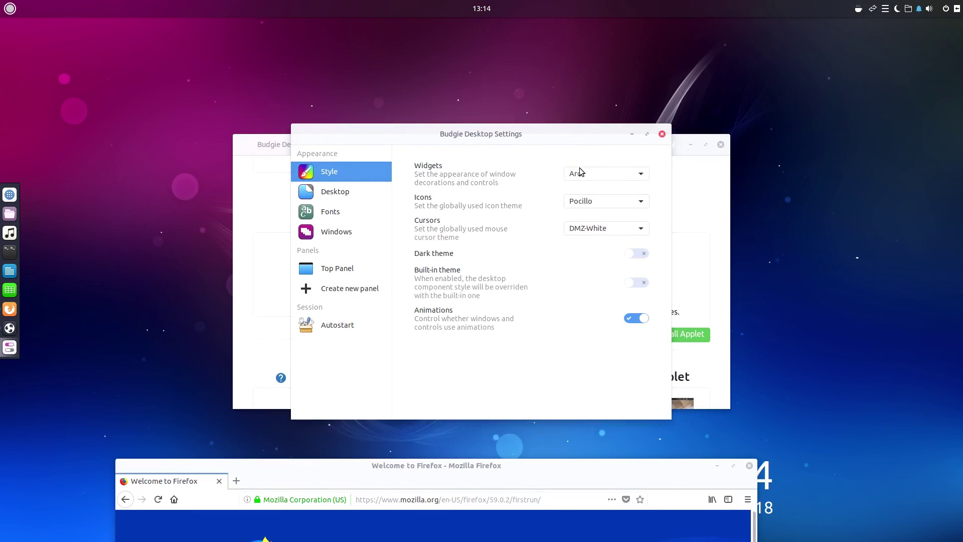
{"action": "left_click", "coordinate": [578, 172]}
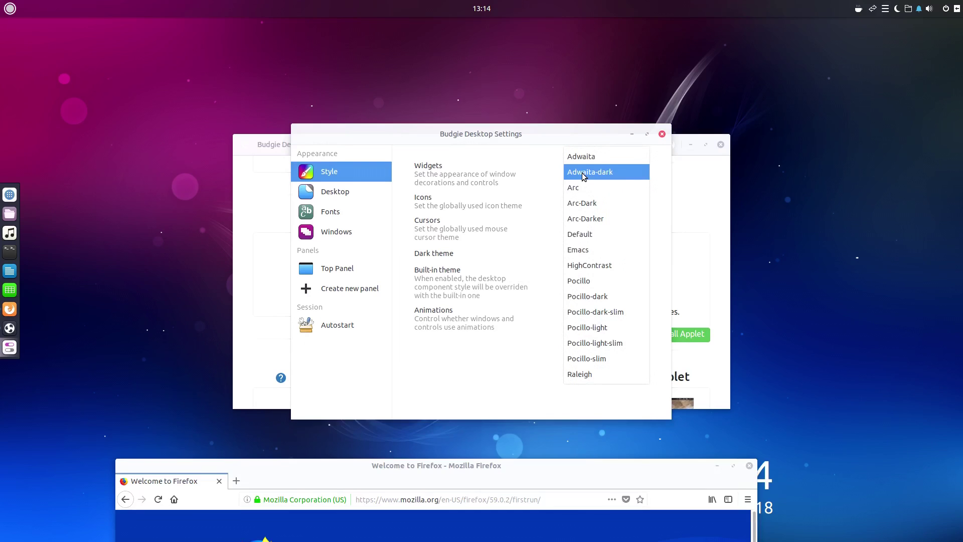
{"action": "left_click", "coordinate": [588, 206]}
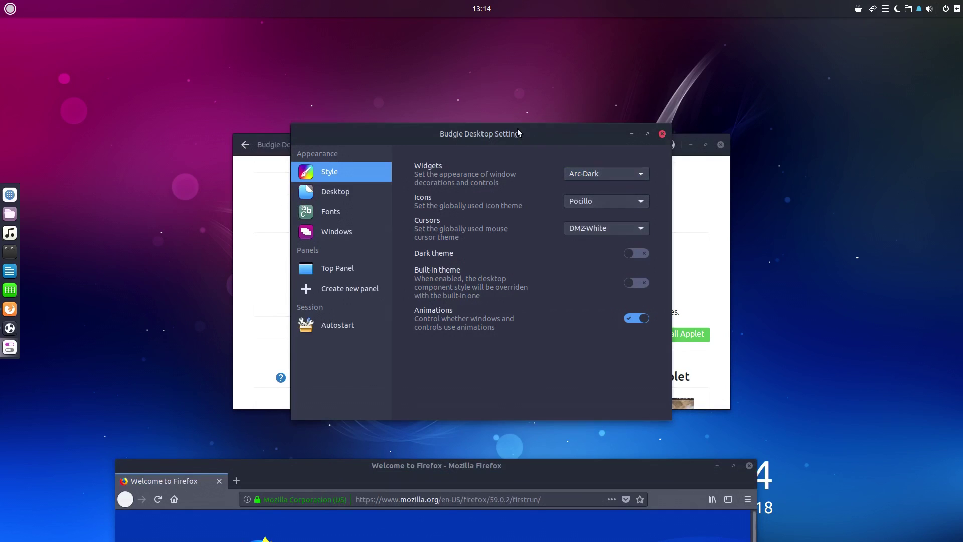
Step: Try Adwaita and gnome icons, settle on Humanity, and switch the Built-in theme on
{"action": "left_click", "coordinate": [581, 198]}
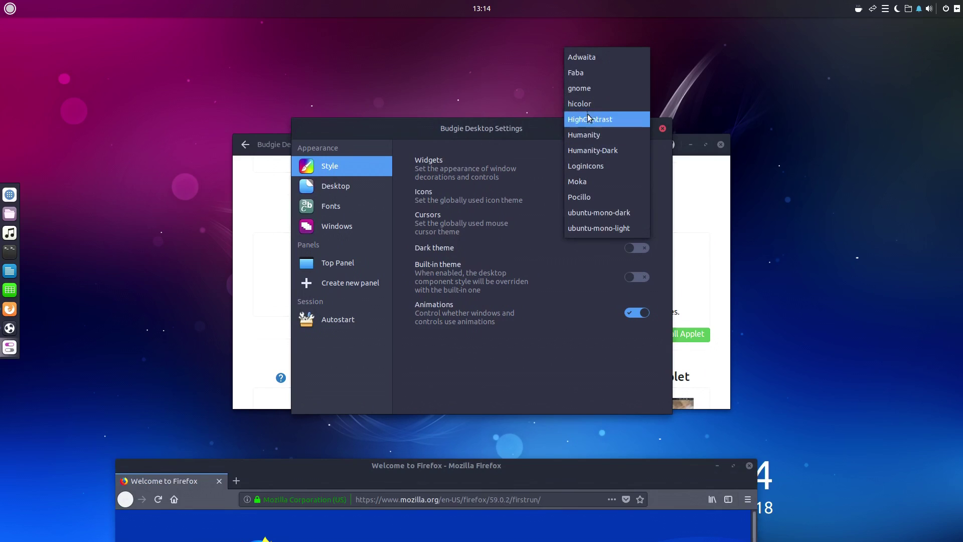
{"action": "left_click", "coordinate": [593, 57]}
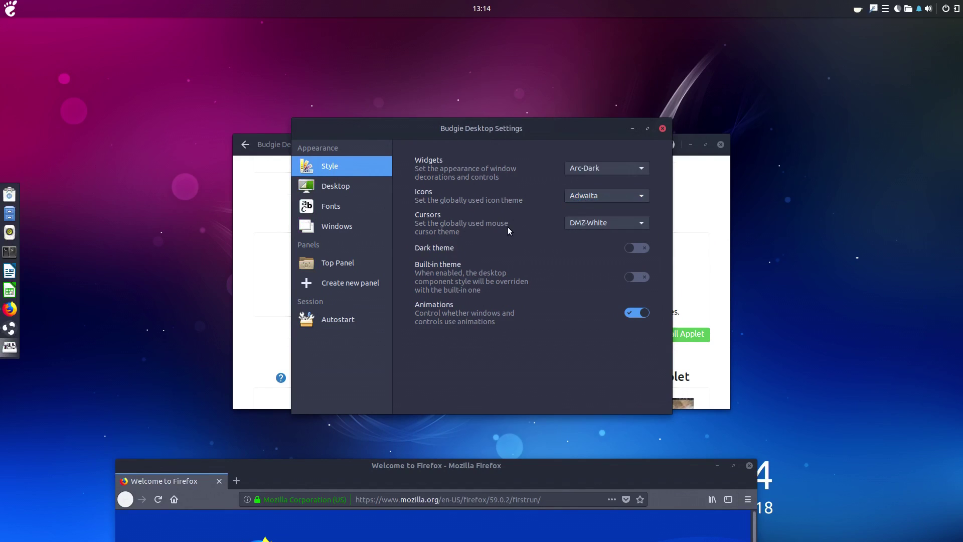
{"action": "left_click", "coordinate": [584, 197]}
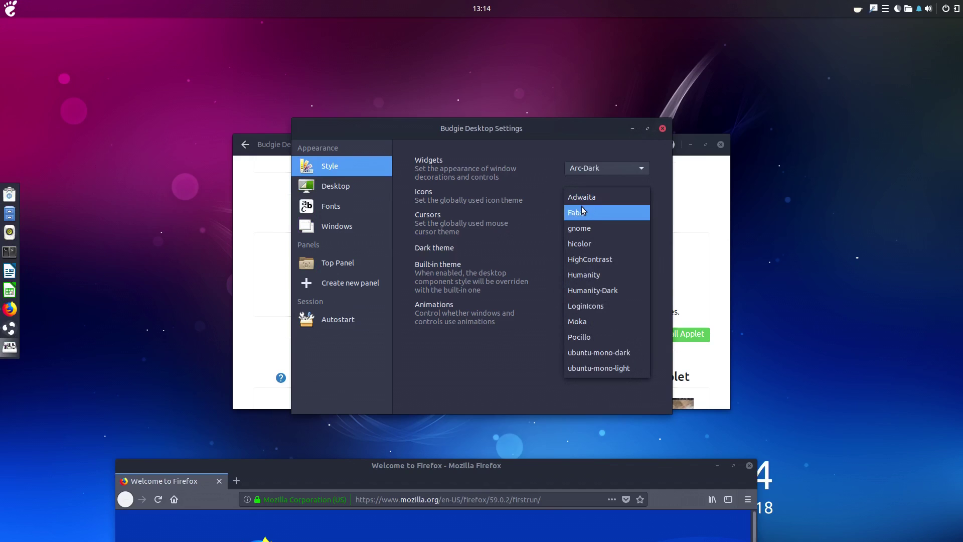
{"action": "left_click", "coordinate": [589, 231]}
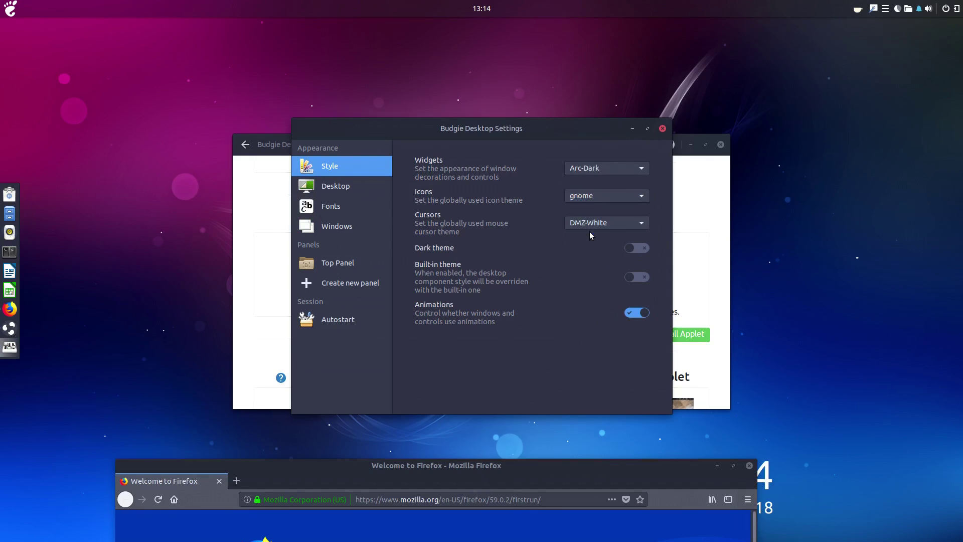
{"action": "left_click", "coordinate": [590, 195]}
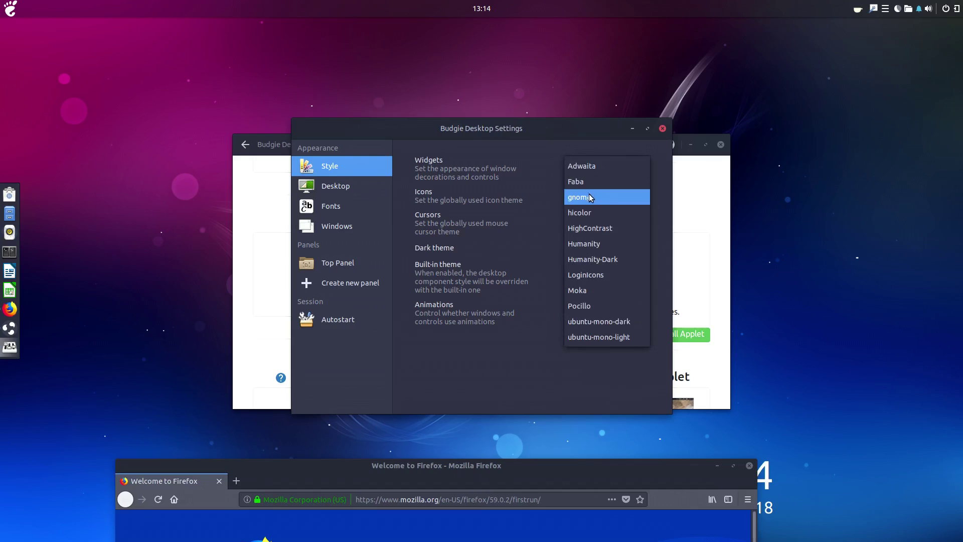
{"action": "left_click", "coordinate": [604, 244]}
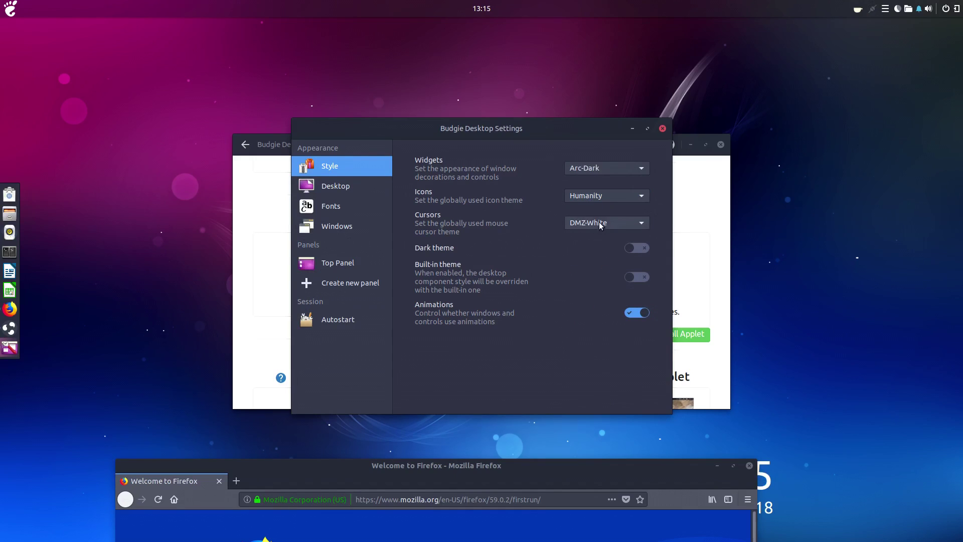
{"action": "left_click", "coordinate": [598, 193]}
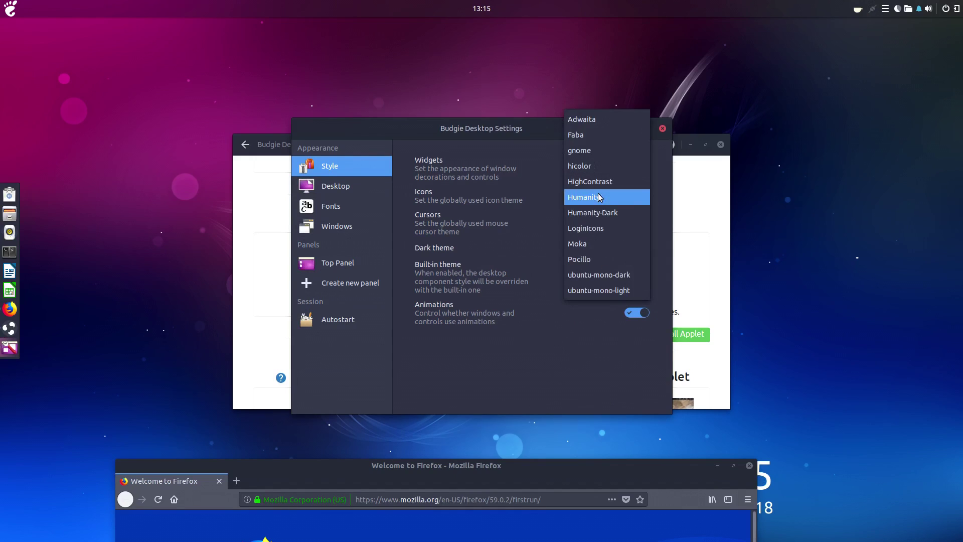
{"action": "left_click", "coordinate": [599, 197]}
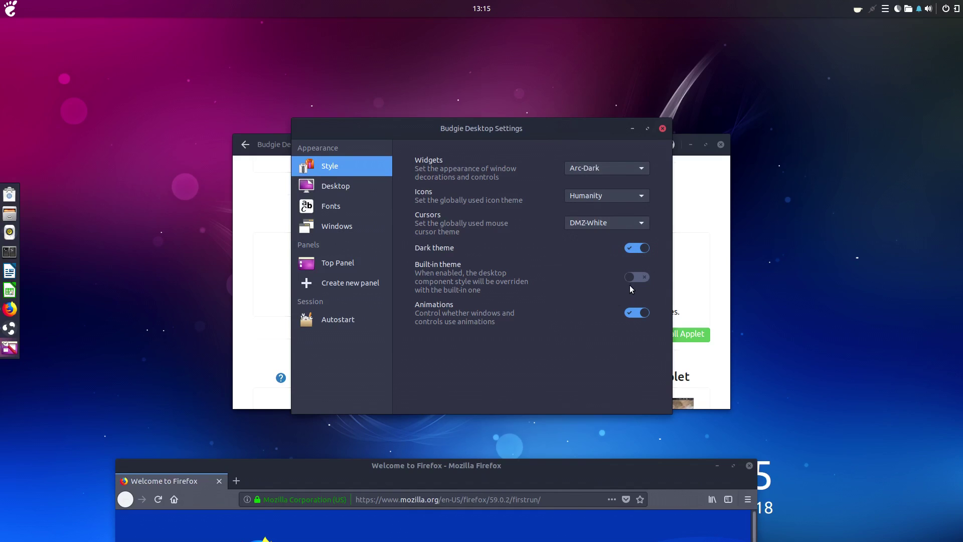
{"action": "left_click", "coordinate": [641, 278]}
{"action": "left_click", "coordinate": [641, 277]}
{"action": "left_click", "coordinate": [642, 277]}
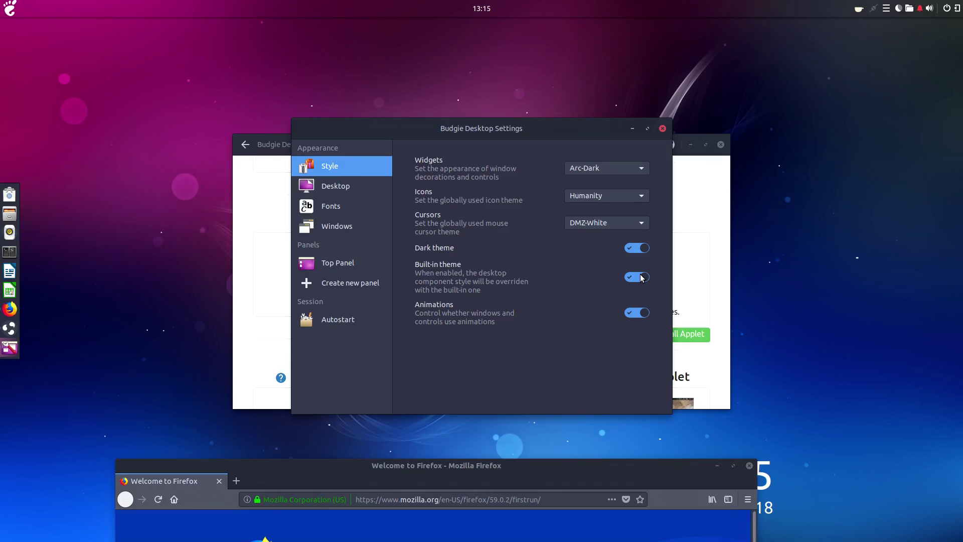
Step: Close Budgie Desktop Settings and drag the Firefox window up to the screen centre
{"action": "key", "text": "Down"}
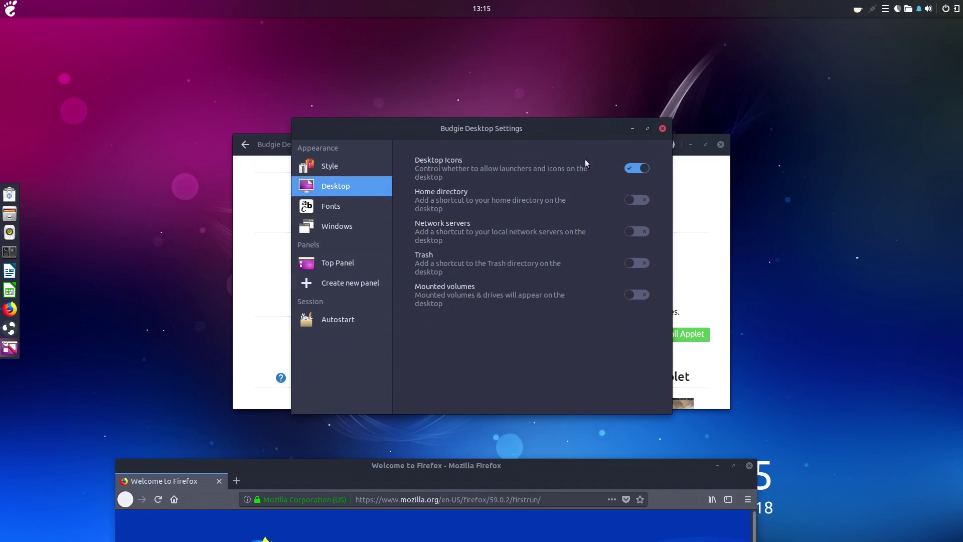
{"action": "left_click", "coordinate": [662, 128]}
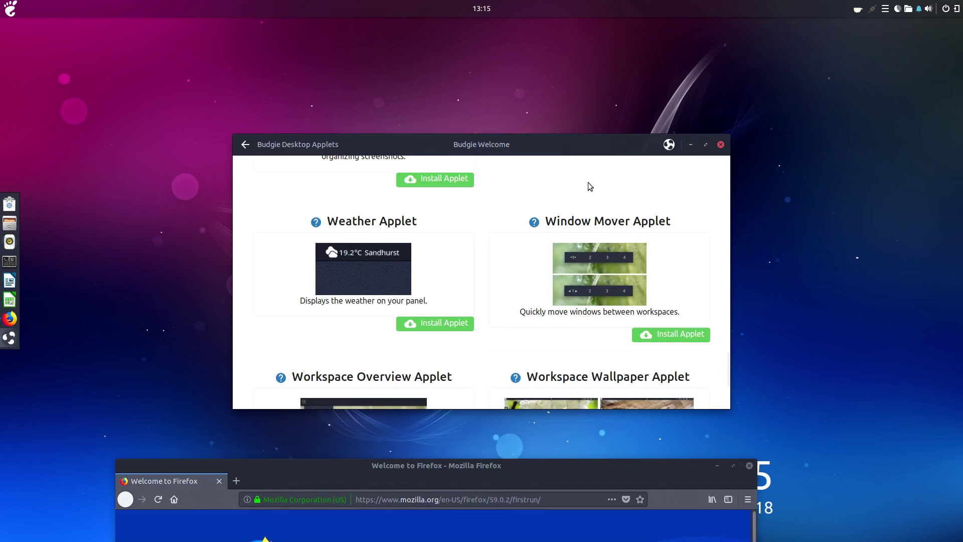
{"action": "left_click_drag", "start_coordinate": [546, 475], "coordinate": [576, 116]}
Step: Maximize Firefox, visit nerdonthestreet.com, then close Firefox and Budgie Welcome
{"action": "double_click", "coordinate": [577, 116]}
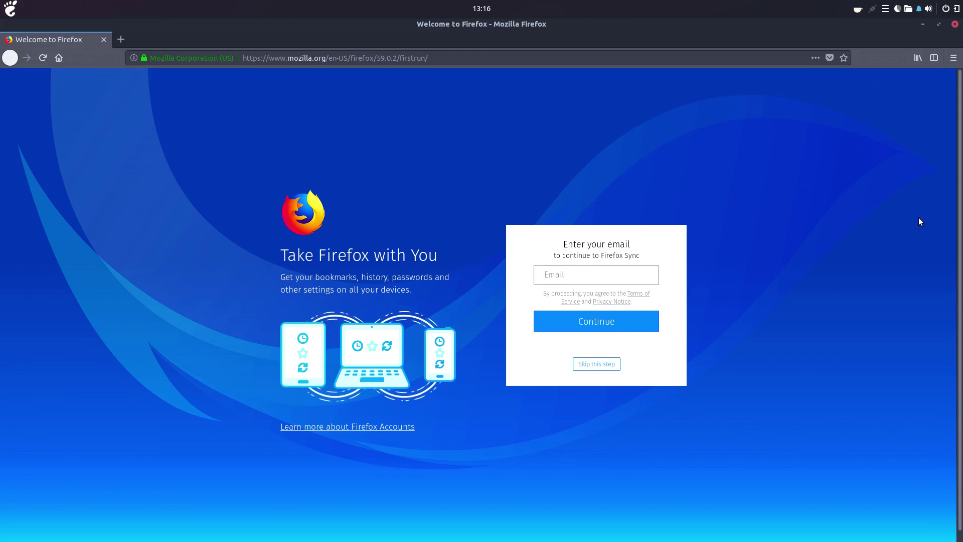
{"action": "left_click", "coordinate": [653, 59]}
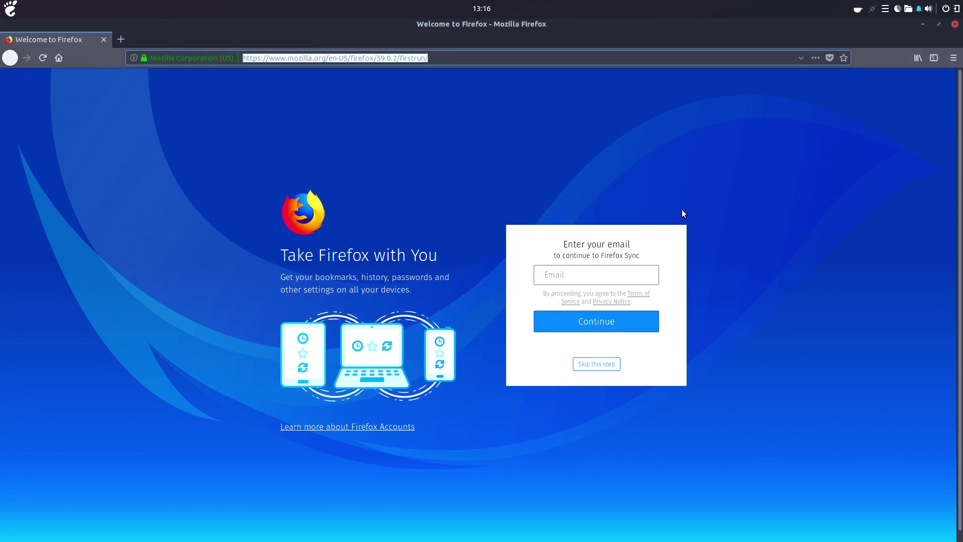
{"action": "type", "text": "nerdonthestreet.com"}
{"action": "key", "text": "Return"}
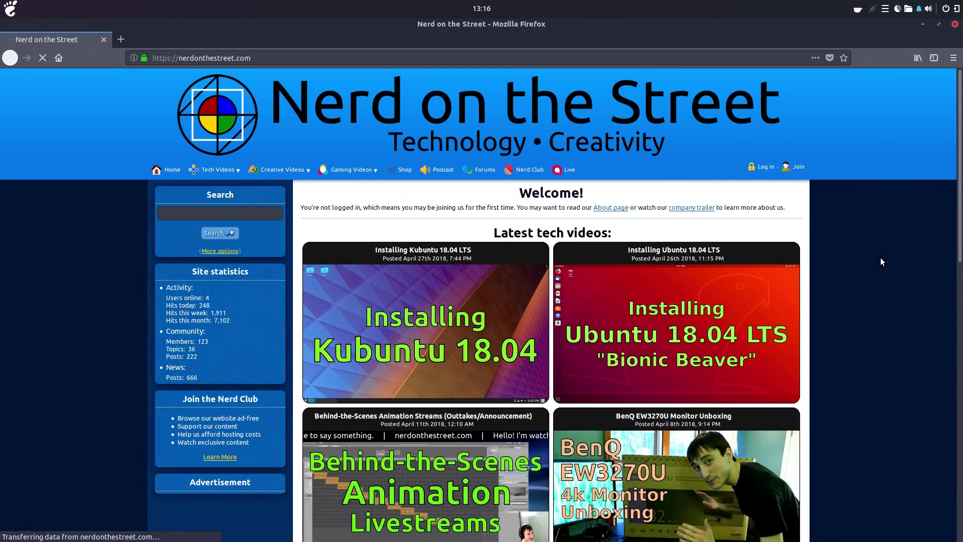
{"action": "scroll", "coordinate": [880, 257], "scroll_direction": "down", "scroll_amount": 3}
{"action": "scroll", "coordinate": [875, 259], "scroll_direction": "up", "scroll_amount": 1}
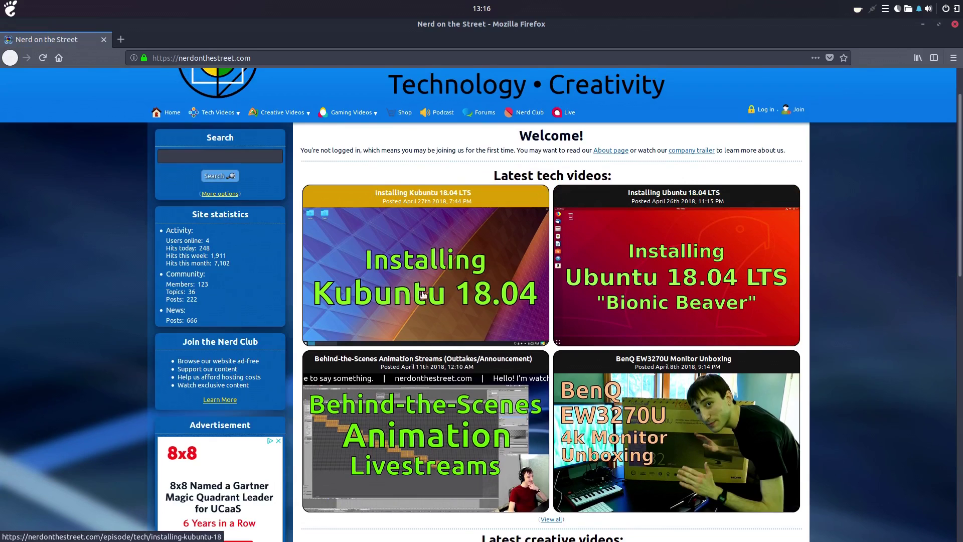
{"action": "scroll", "coordinate": [423, 295], "scroll_direction": "up", "scroll_amount": 2}
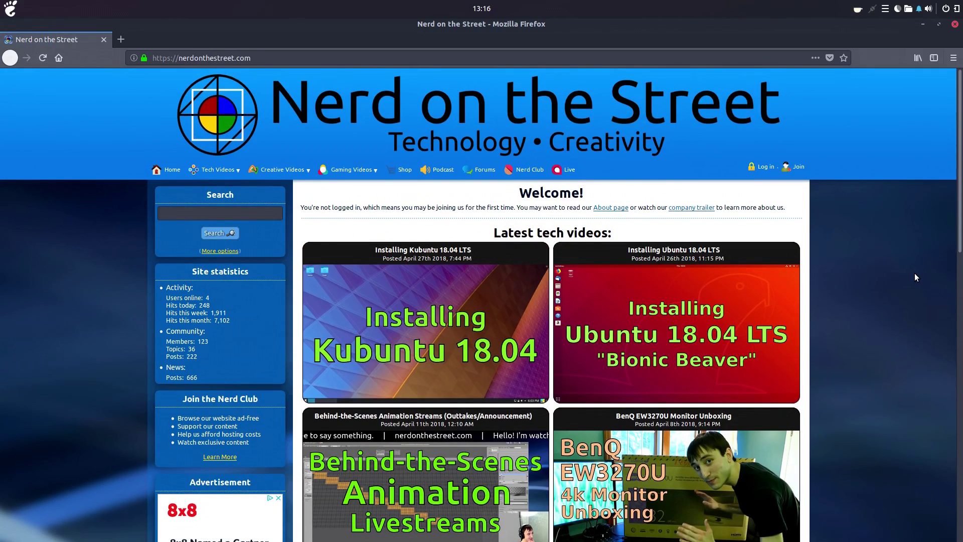
{"action": "left_click", "coordinate": [954, 25]}
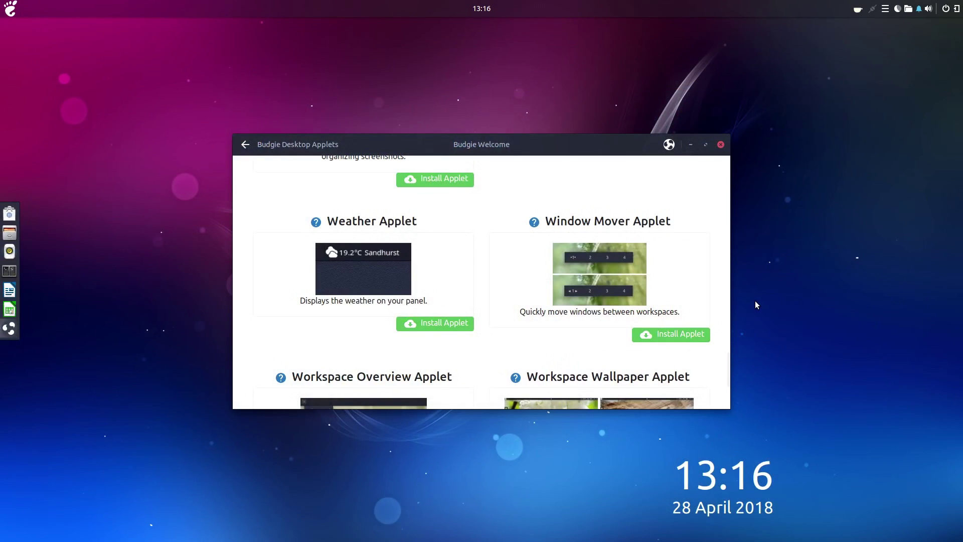
{"action": "left_click", "coordinate": [721, 144]}
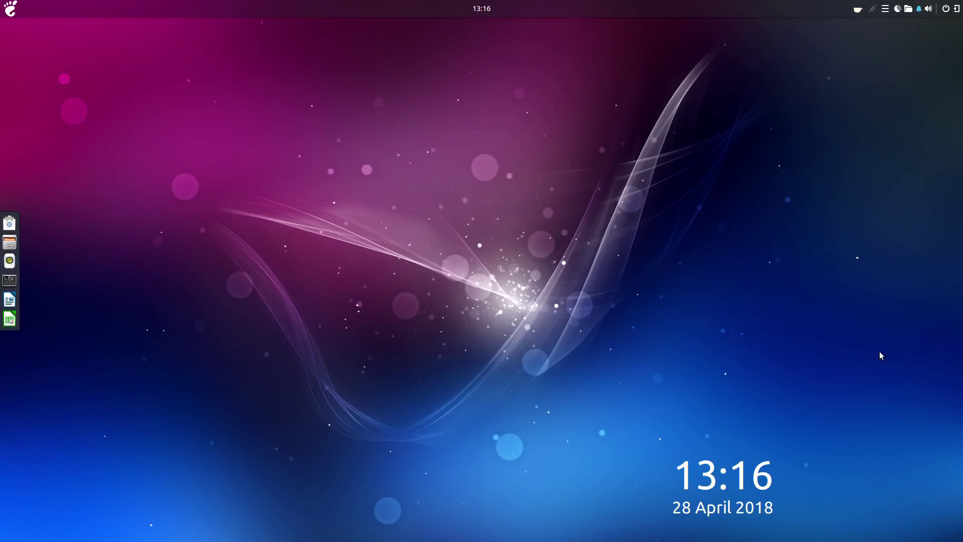